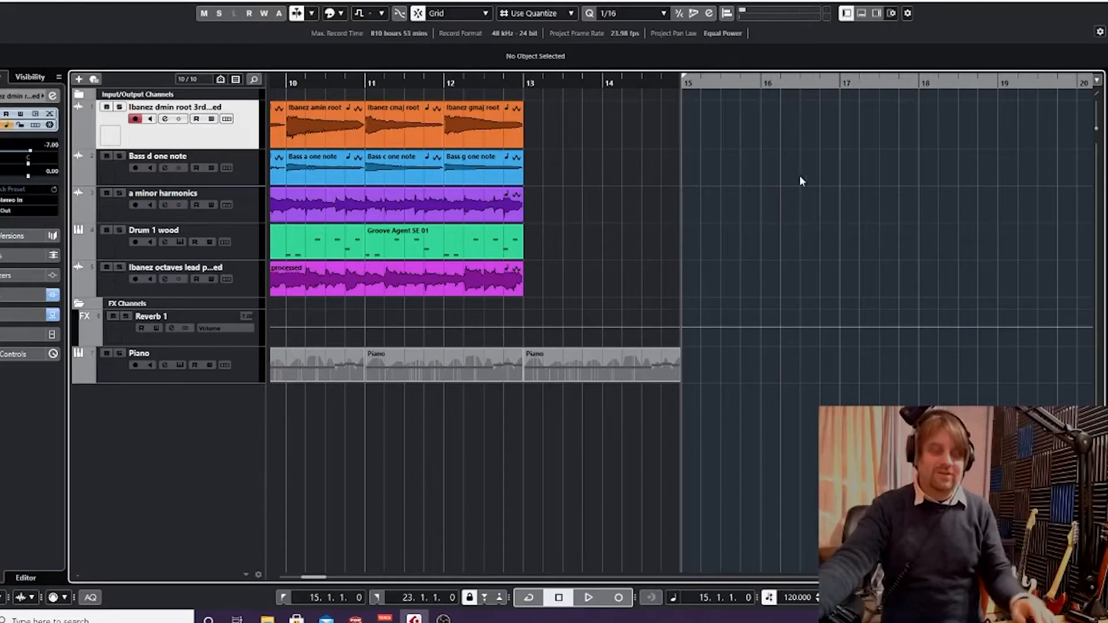
# Play the project briefly from bar 15, stop it, and return the cursor to the start of bar 15
pyautogui.press('g')
pyautogui.press('g')
pyautogui.press('g')
pyautogui.press('g')
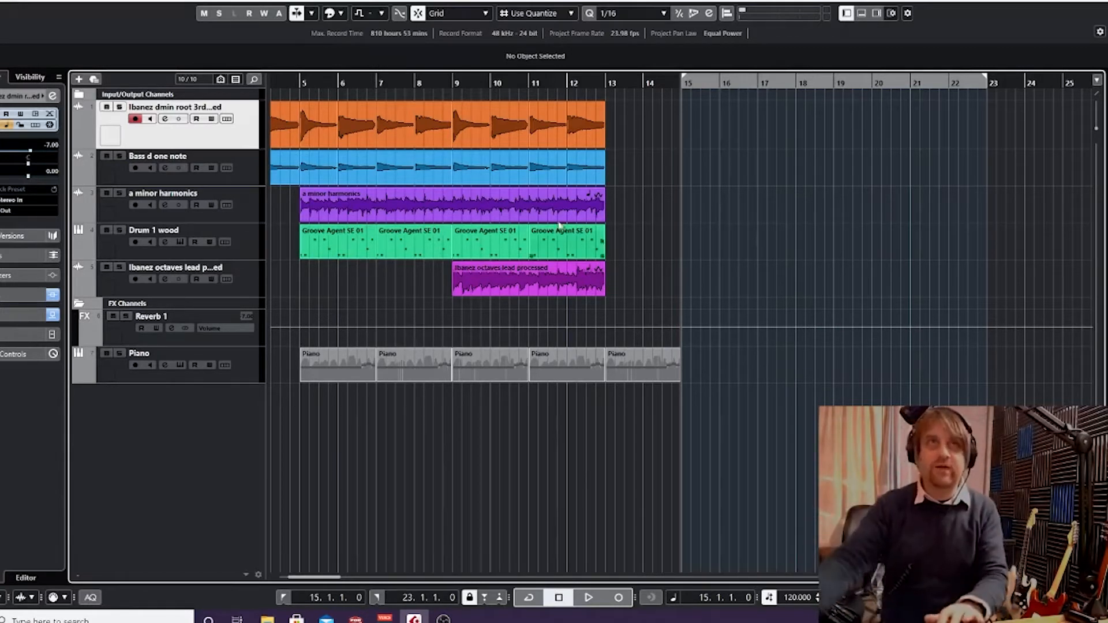
pyautogui.click(491, 83)
pyautogui.press('space')
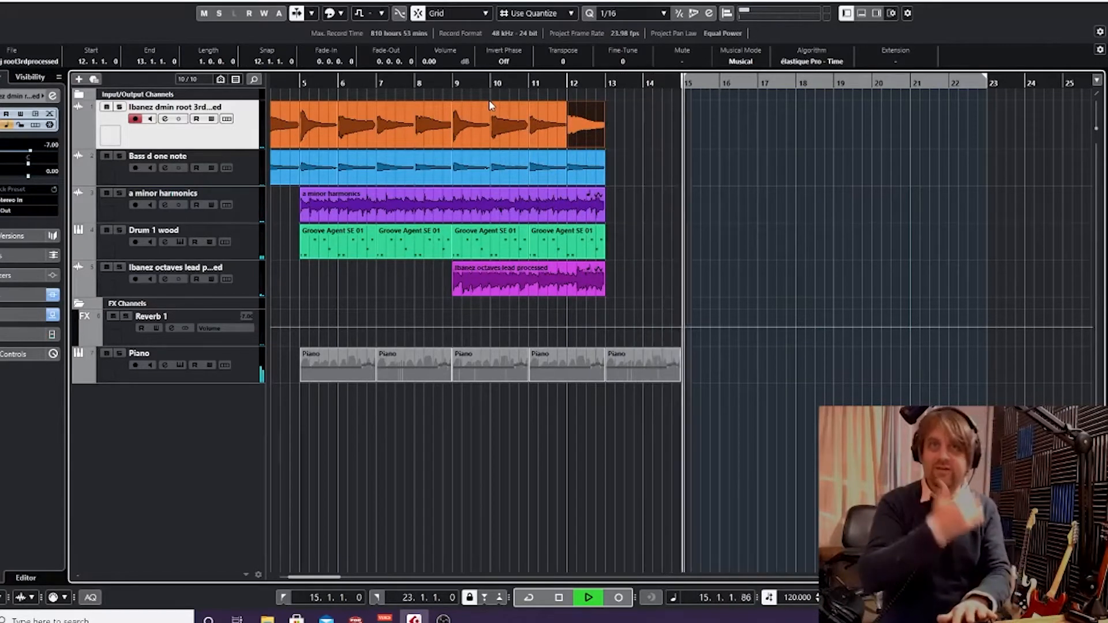
pyautogui.press('space')
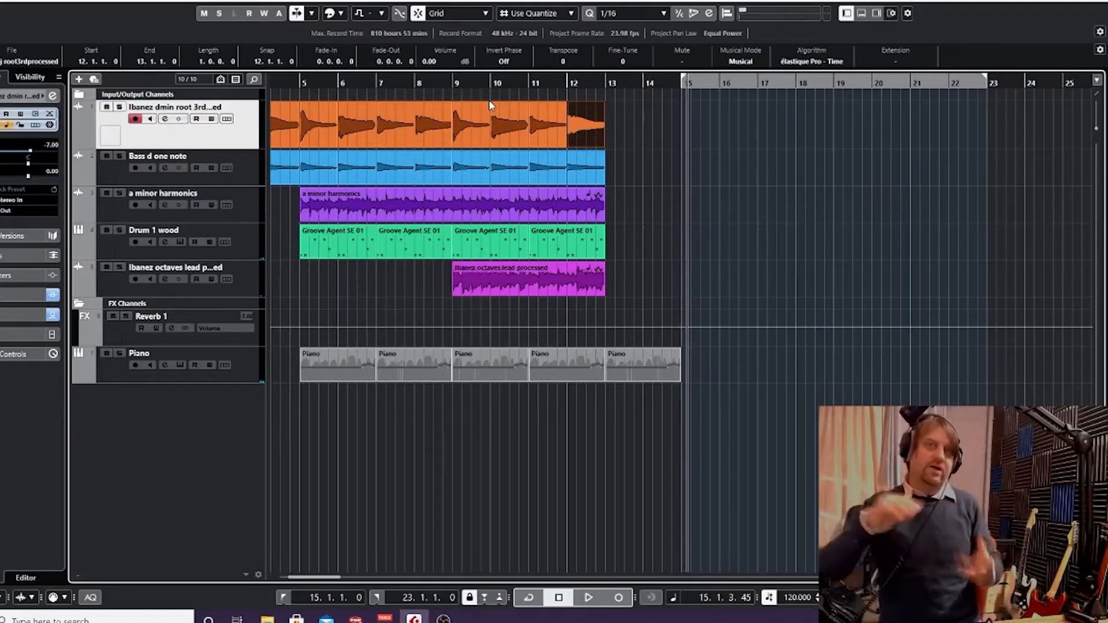
pyautogui.click(681, 87)
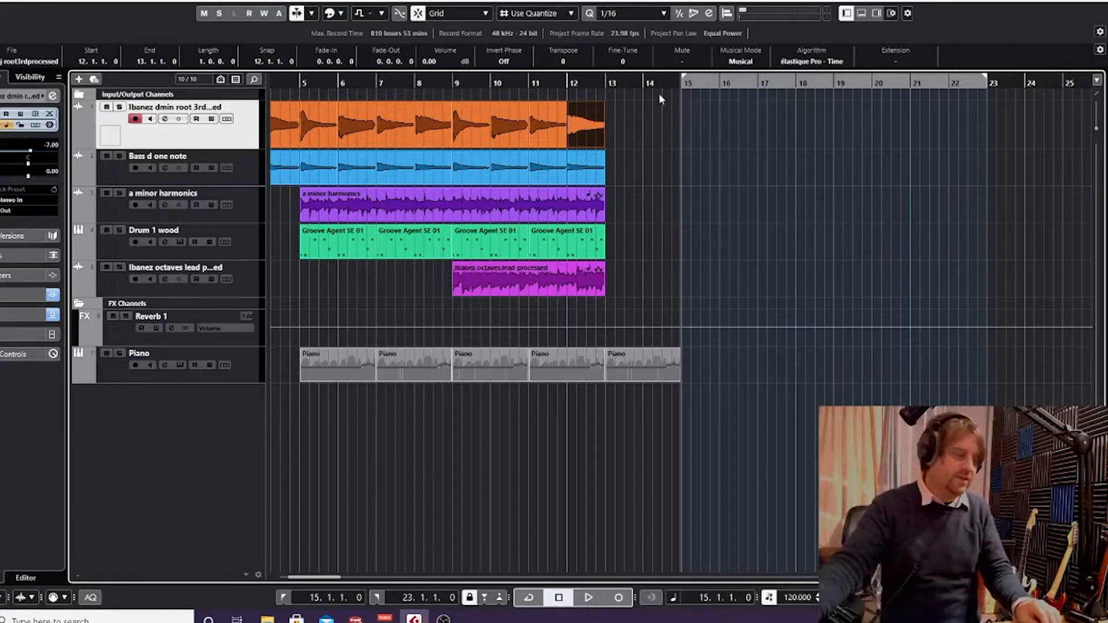
# Bring up the media File Browser showing the sample pack's "DI Ibanez un-processed" folder
pyautogui.click(876, 15)
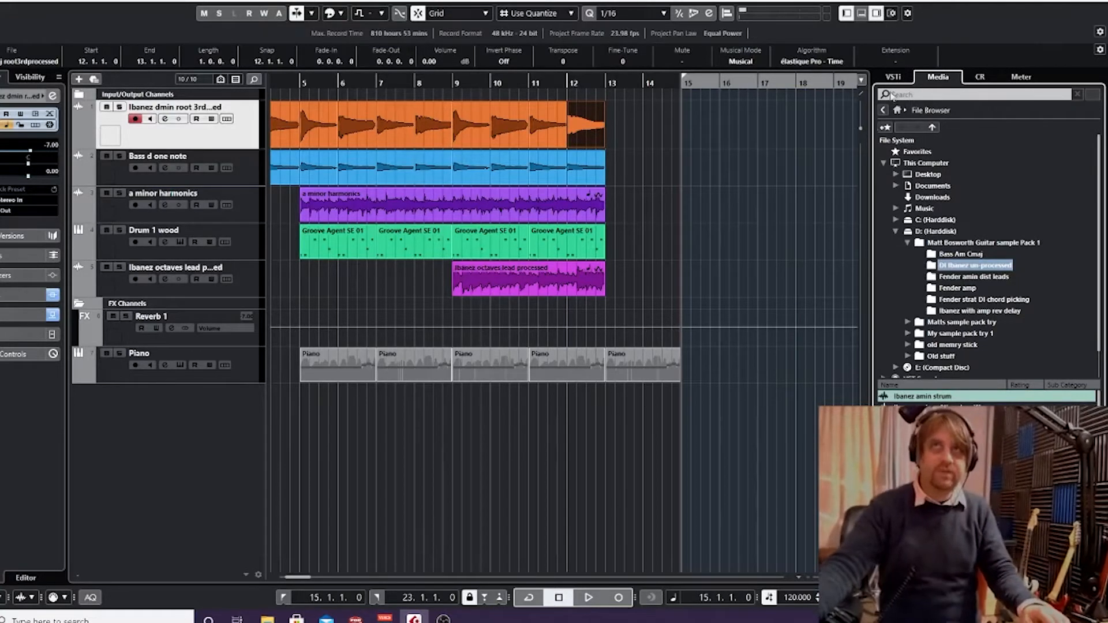
pyautogui.click(883, 110)
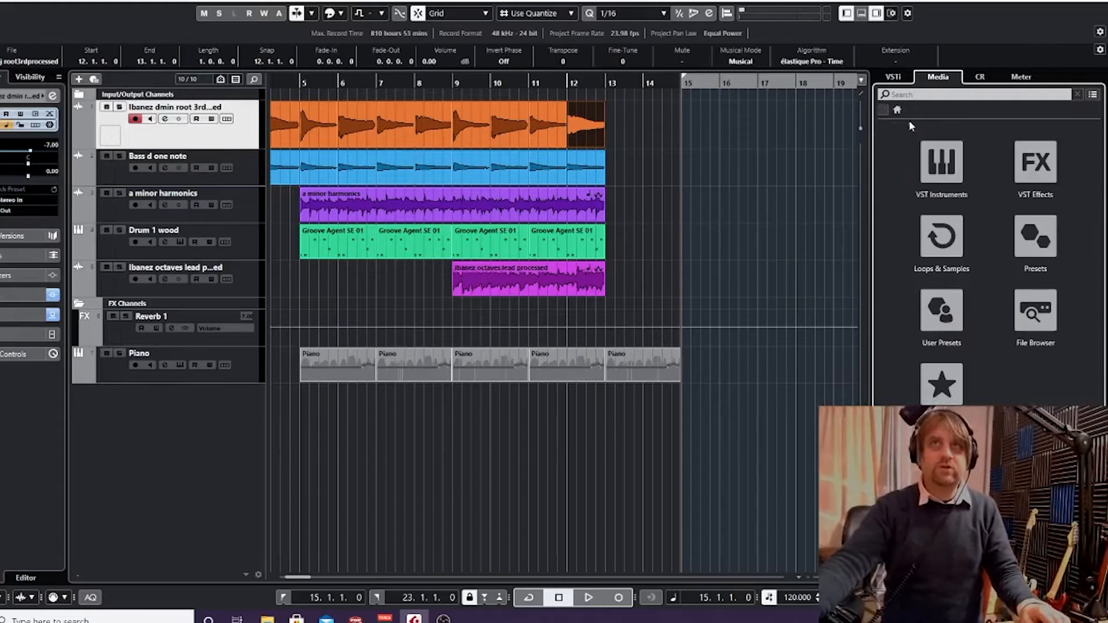
pyautogui.click(1032, 325)
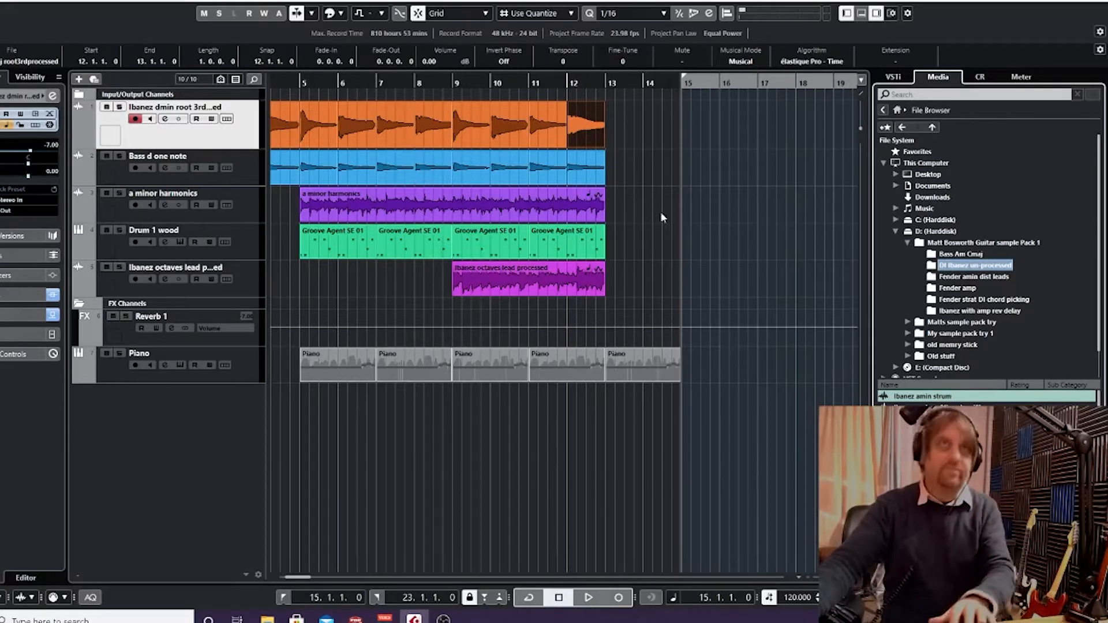
# Move the cursor to bar 9 and examine the chord order of the Ibanez root-and-3rd clips in bars 9 to 12
pyautogui.click(702, 175)
pyautogui.press('h')
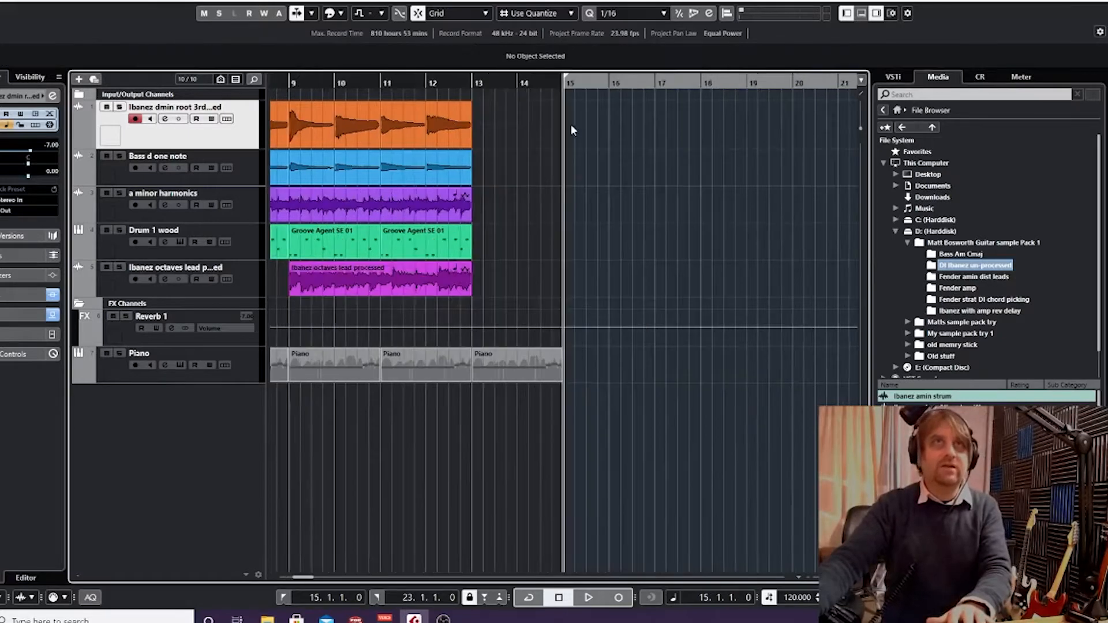
pyautogui.click(336, 86)
pyautogui.moveTo(335, 87); pyautogui.dragTo(289, 88)
pyautogui.press('h')
pyautogui.press('h')
pyautogui.press('h')
pyautogui.press('h')
pyautogui.press('h')
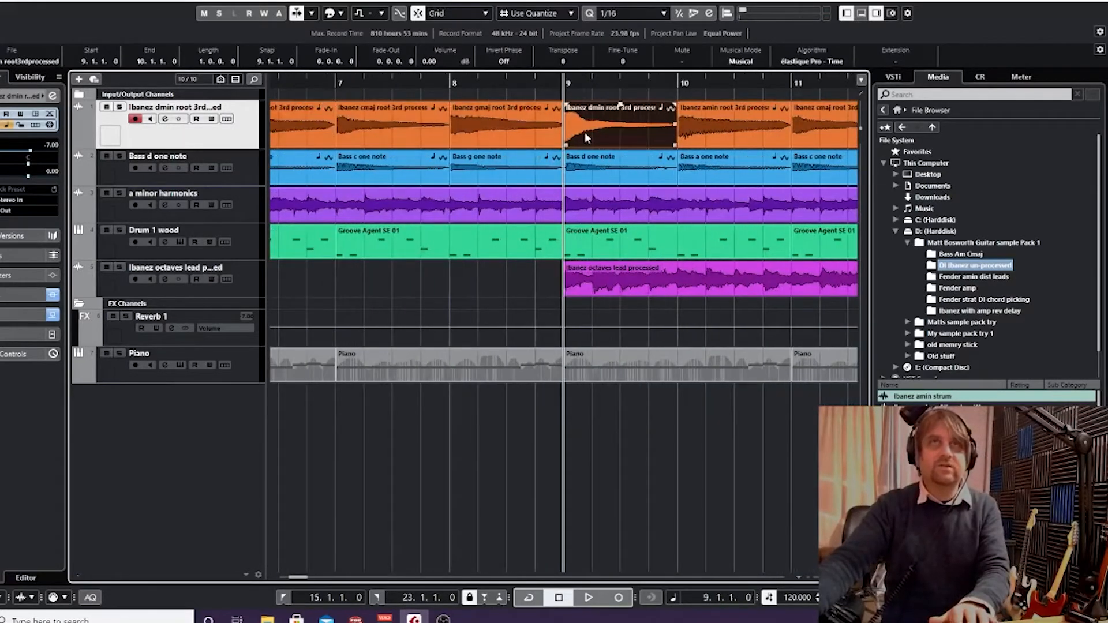
pyautogui.press('g')
pyautogui.press('g')
pyautogui.press('g')
pyautogui.press('h')
pyautogui.press('h')
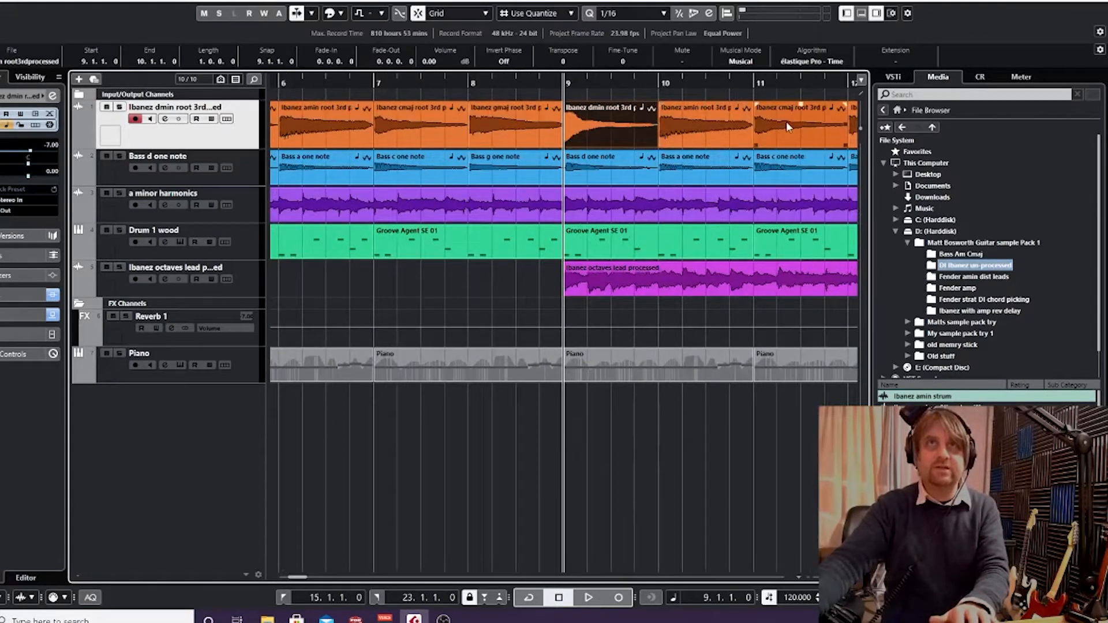
pyautogui.press('g')
pyautogui.press('g')
pyautogui.press('g')
pyautogui.press('g')
pyautogui.press('g')
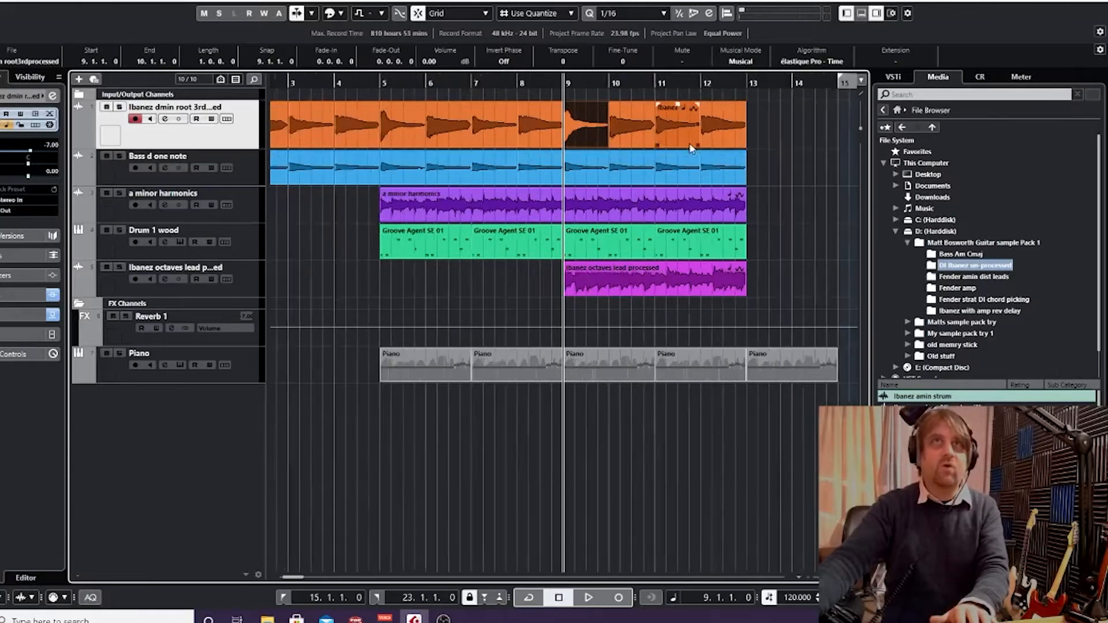
pyautogui.press('g')
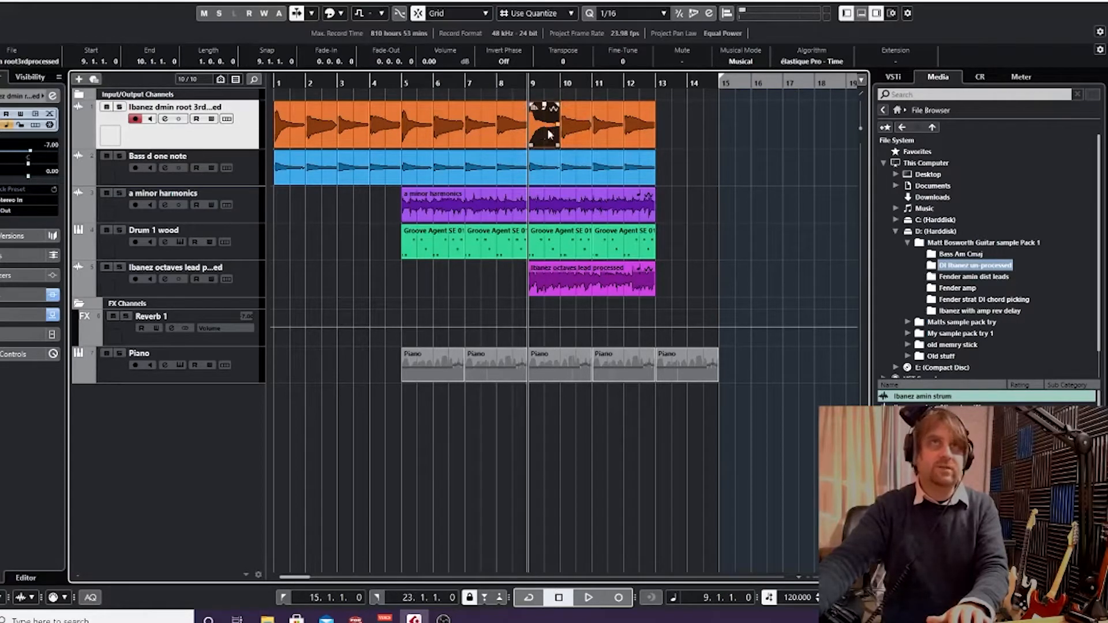
pyautogui.click(575, 129)
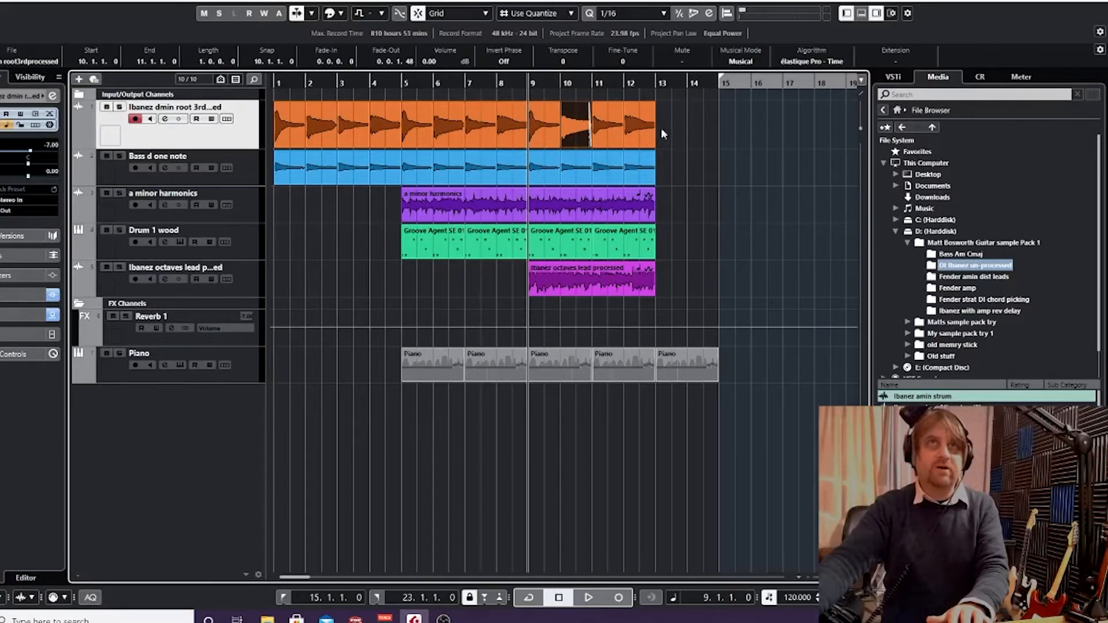
pyautogui.click(608, 128)
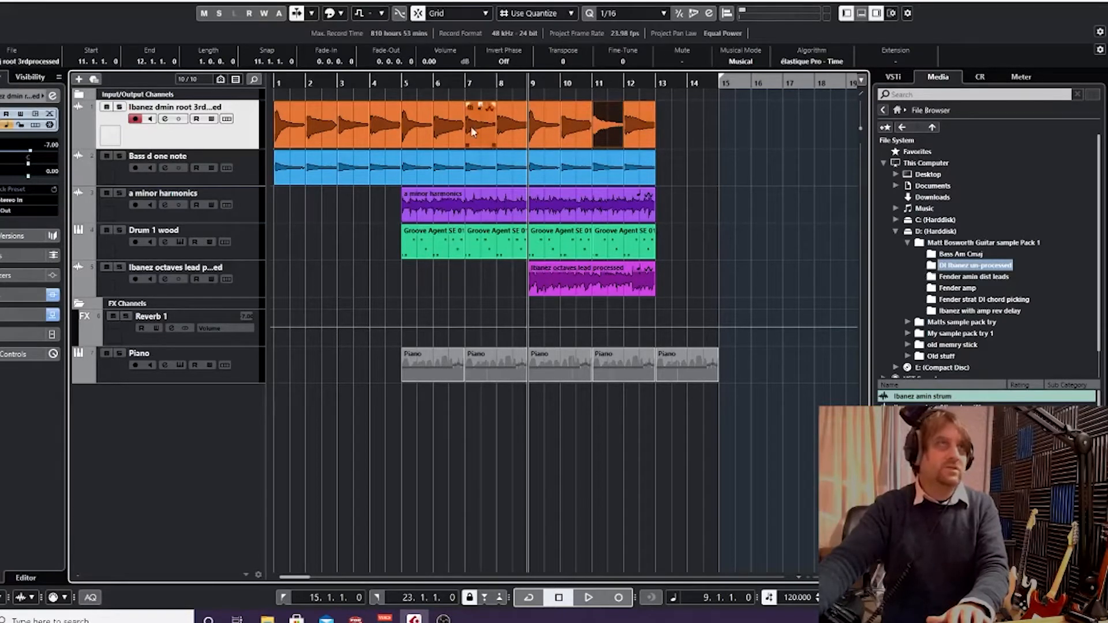
pyautogui.click(638, 128)
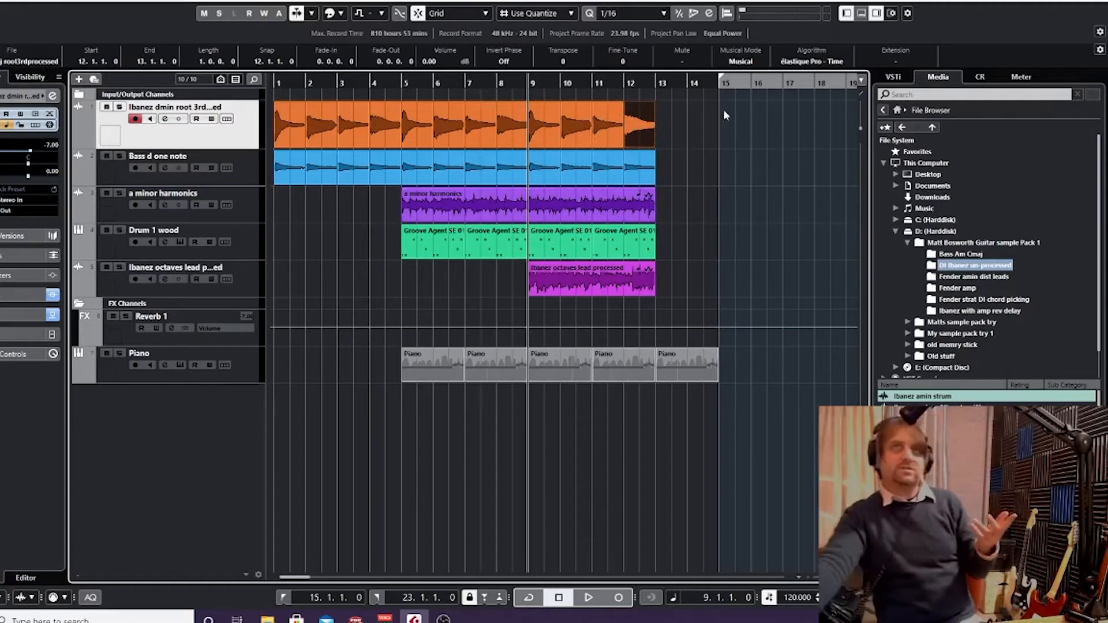
# Insert the Ibanez amin, cmaj, dmin and gmaj strum samples at bar 15 of the first Ibanez track, all on one track
pyautogui.click(720, 85)
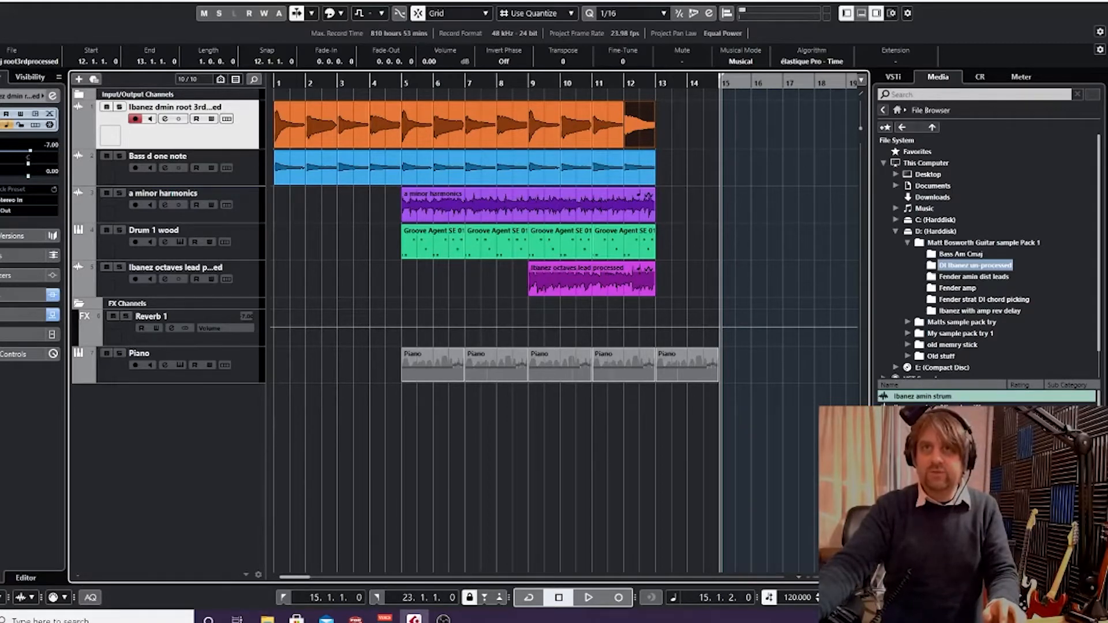
pyautogui.scroll(-1, 987, 432)
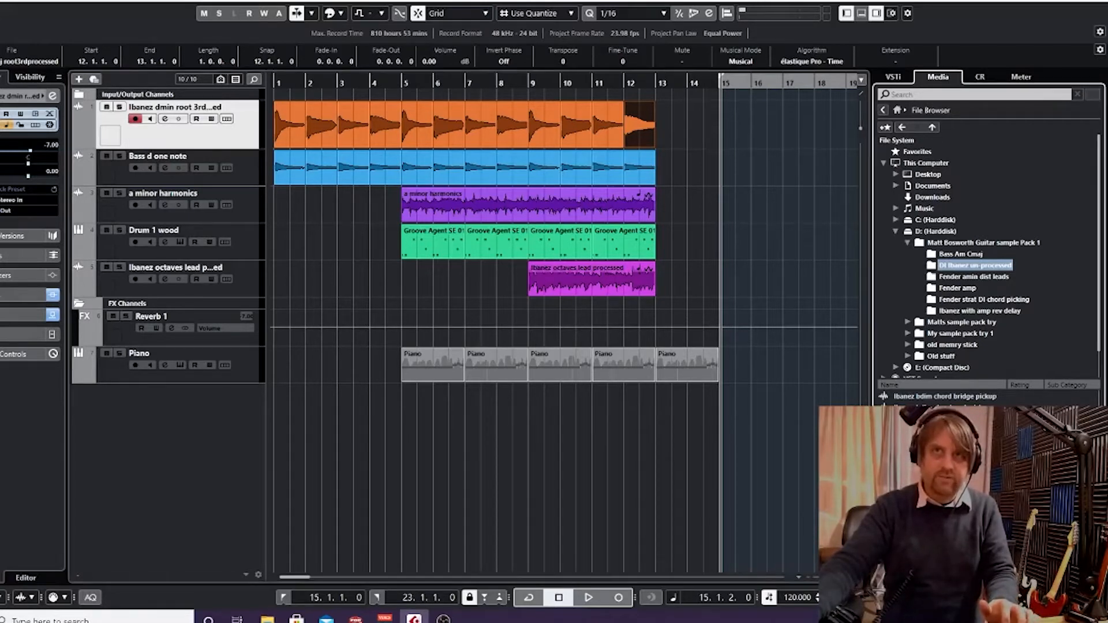
pyautogui.scroll(1, 985, 398)
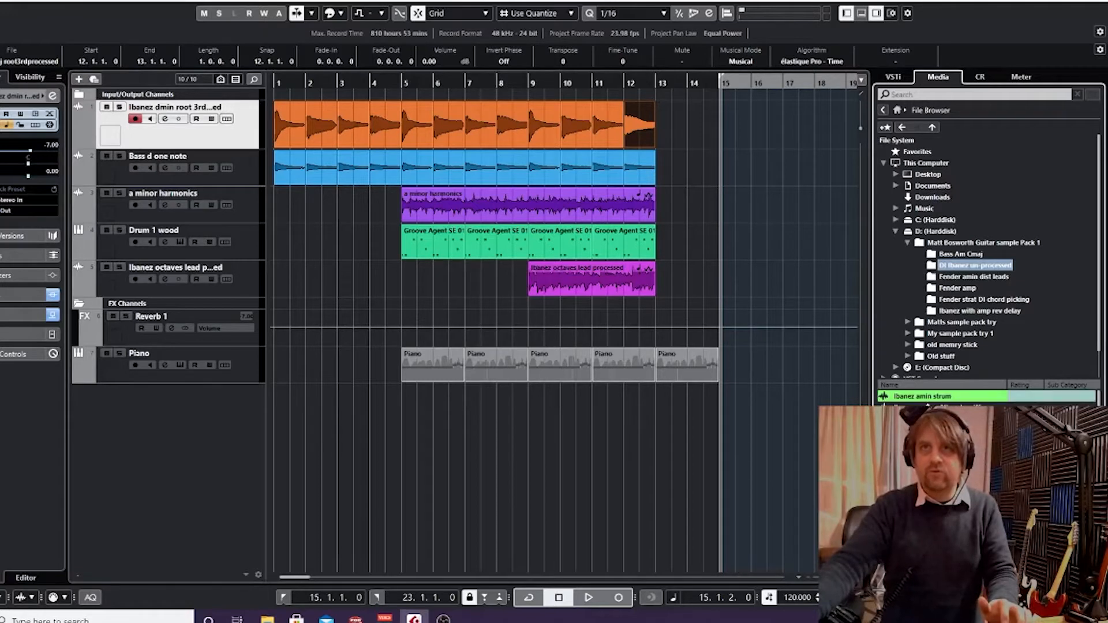
pyautogui.scroll(-1, 985, 398)
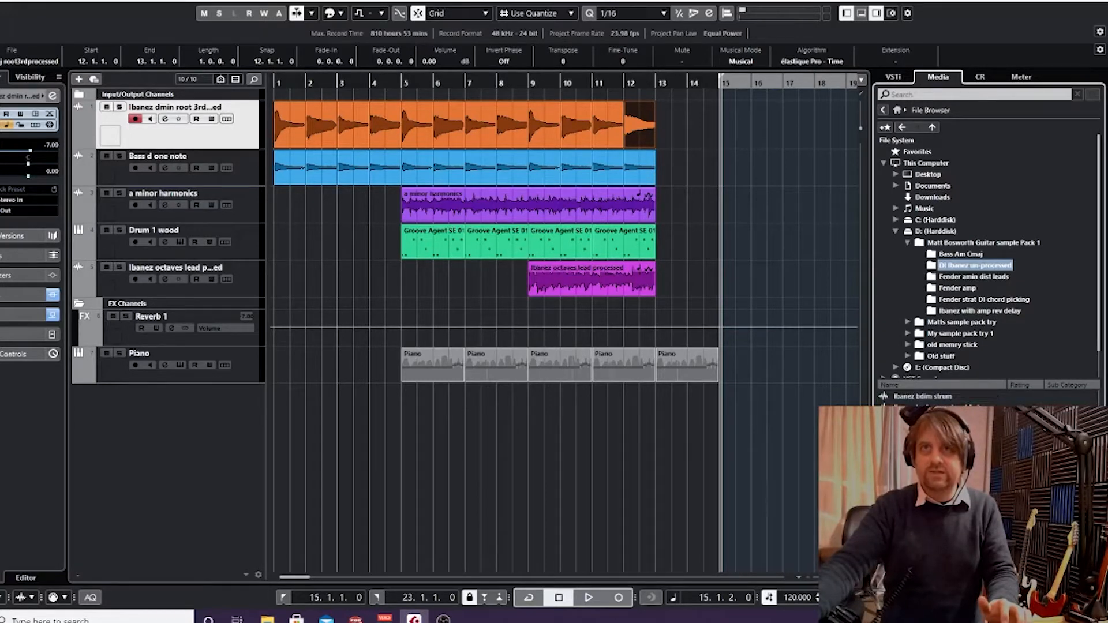
pyautogui.scroll(-1, 985, 398)
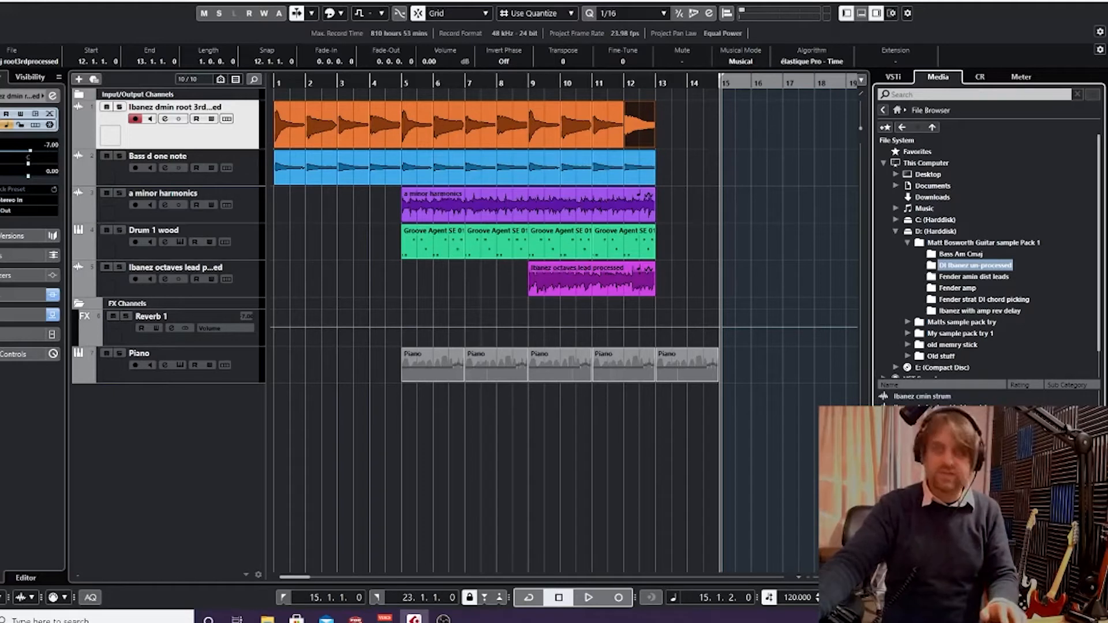
pyautogui.scroll(-3, 987, 462)
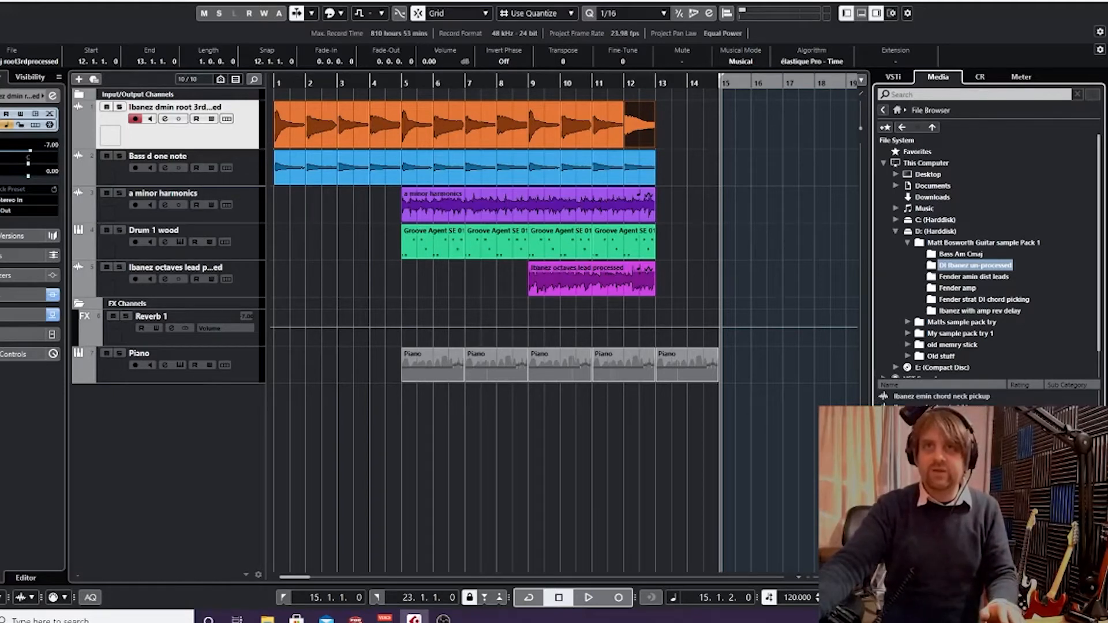
pyautogui.scroll(-1, 986, 462)
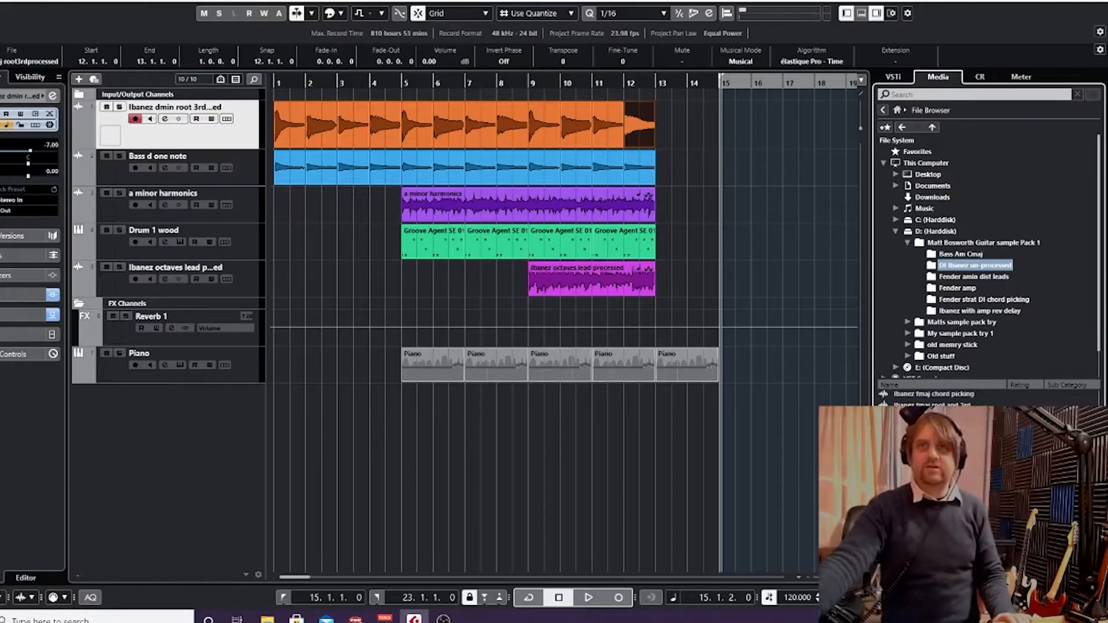
pyautogui.scroll(6, 987, 461)
pyautogui.scroll(-1, 986, 462)
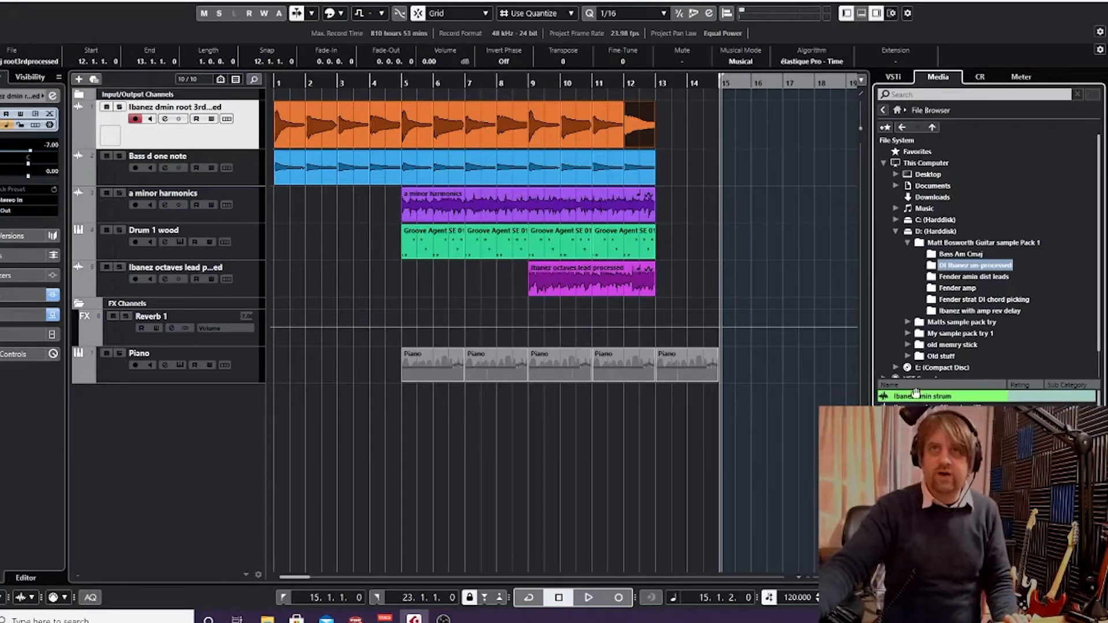
pyautogui.moveTo(917, 399); pyautogui.dragTo(713, 134)
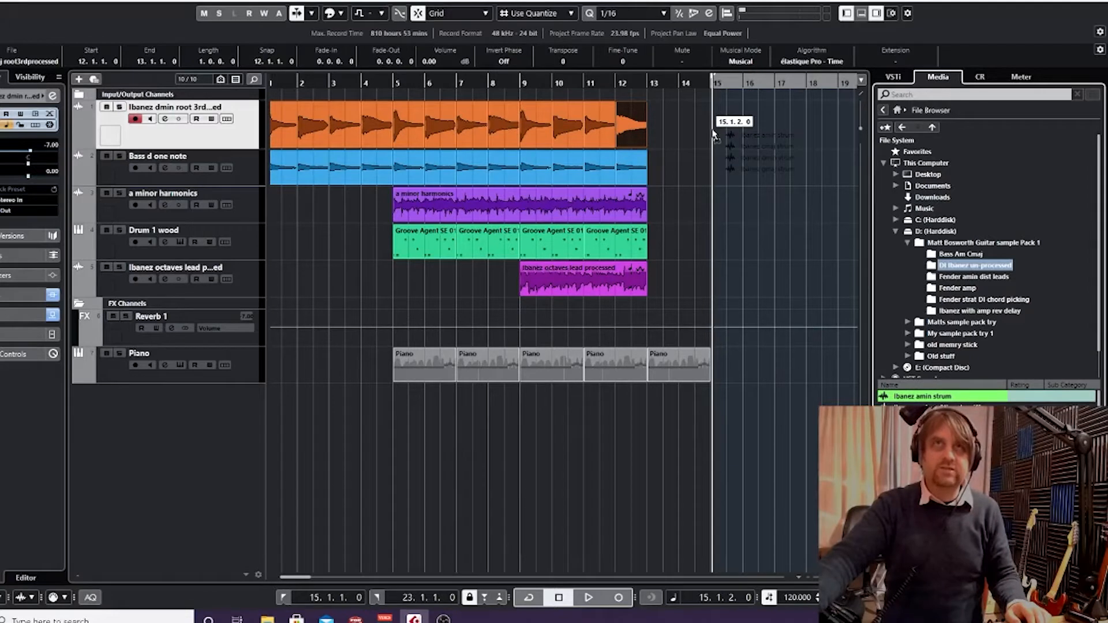
pyautogui.moveTo(713, 134); pyautogui.dragTo(711, 134)
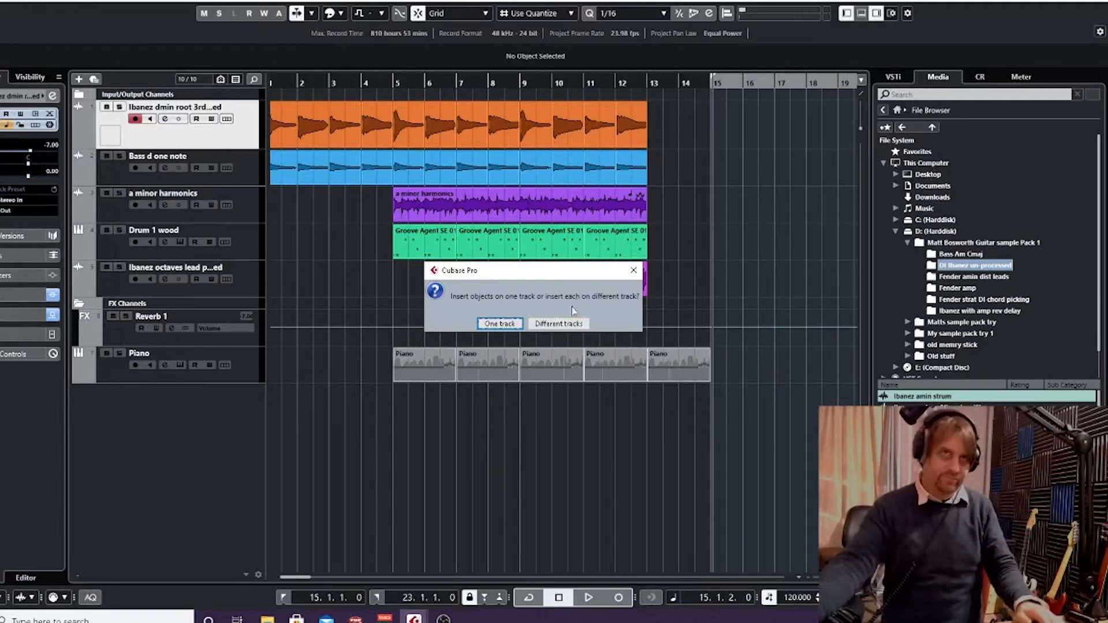
pyautogui.click(505, 324)
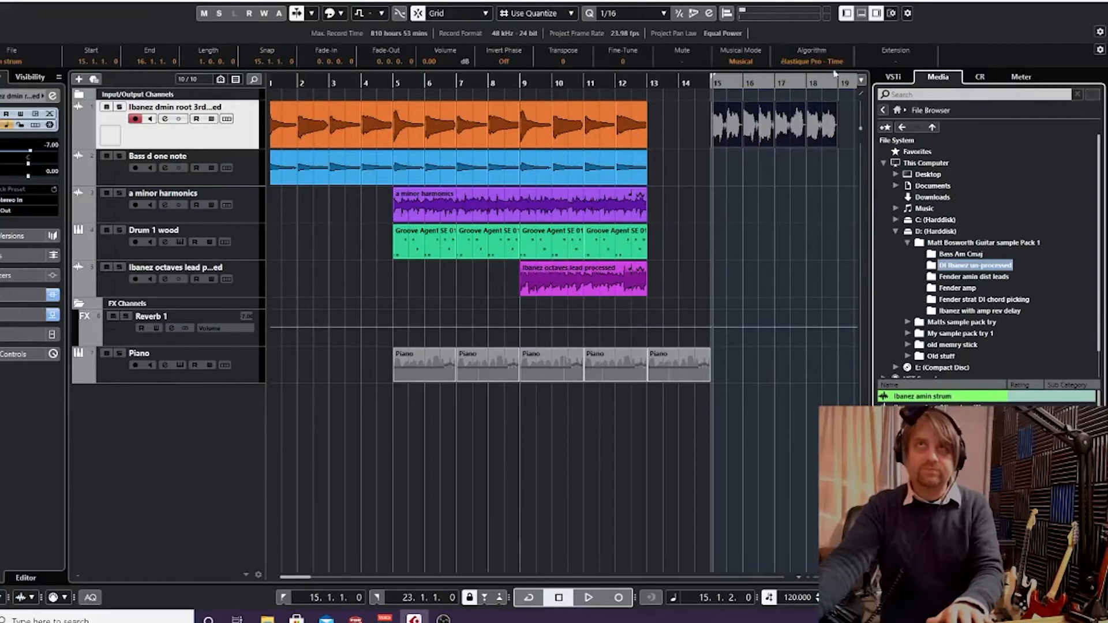
# Hide the media browser and reorder the strum clips from bar 15 to dmin, amin, cmaj, gmaj
pyautogui.click(876, 13)
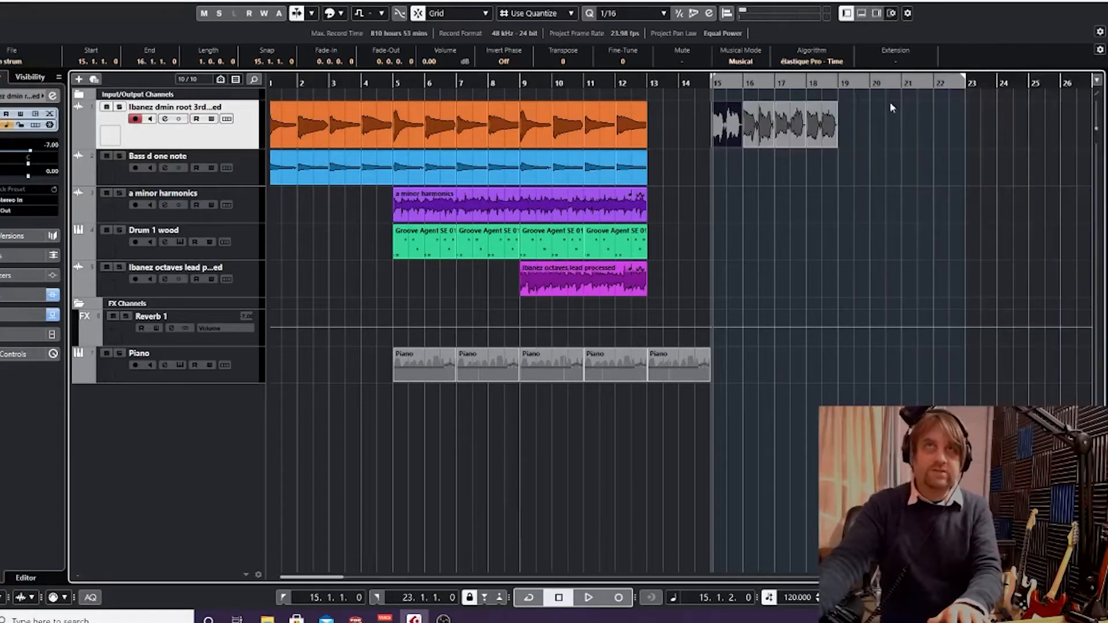
pyautogui.press('h')
pyautogui.press('h')
pyautogui.press('h')
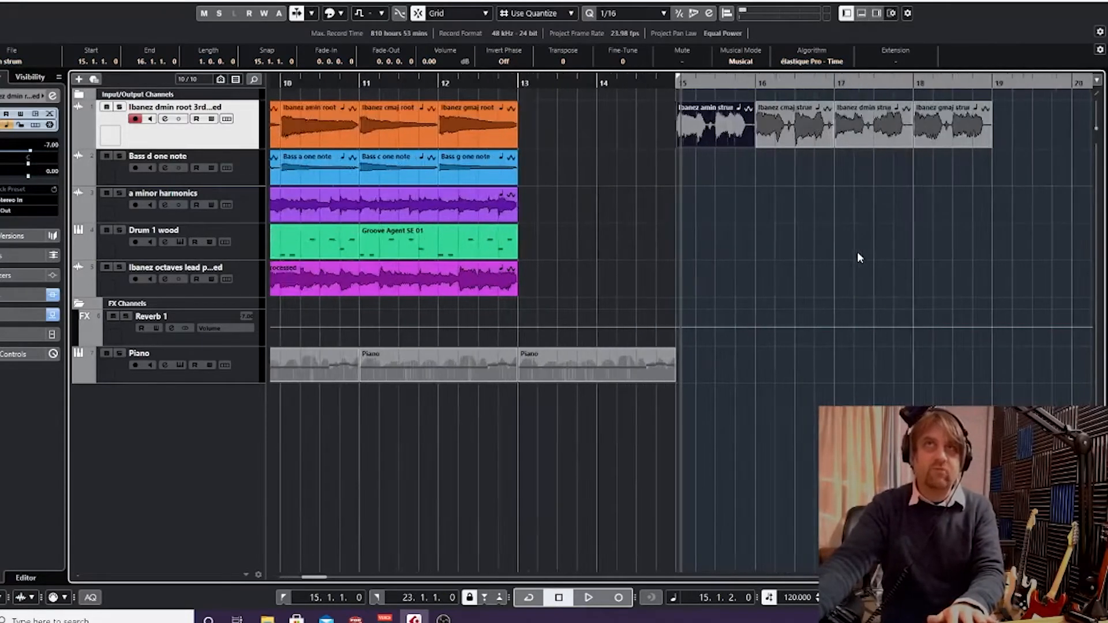
pyautogui.press('h')
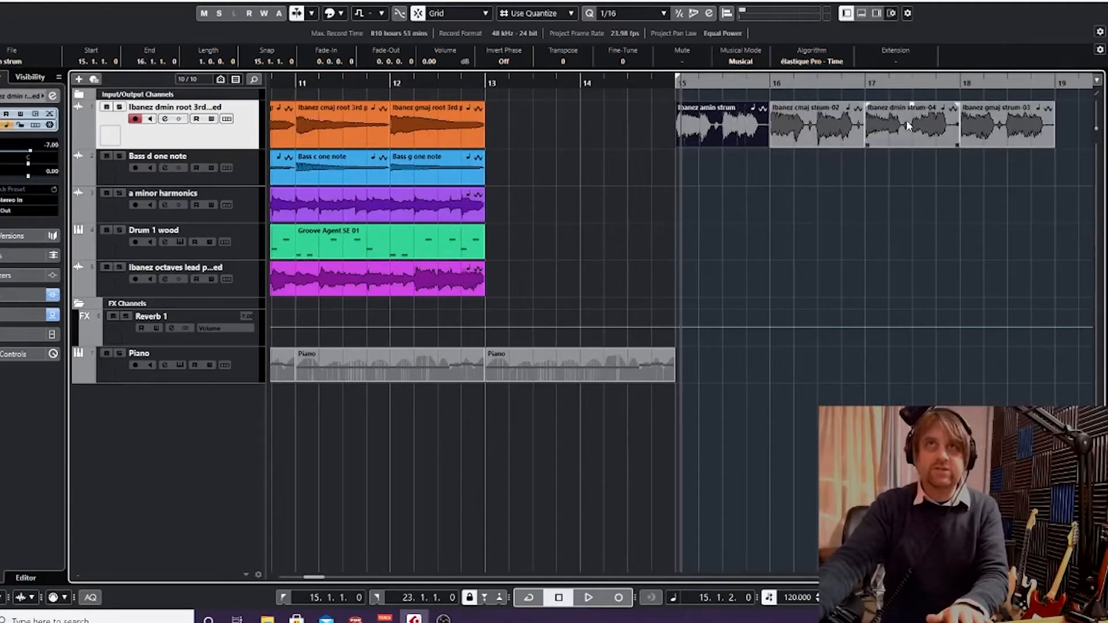
pyautogui.moveTo(906, 124); pyautogui.dragTo(623, 128)
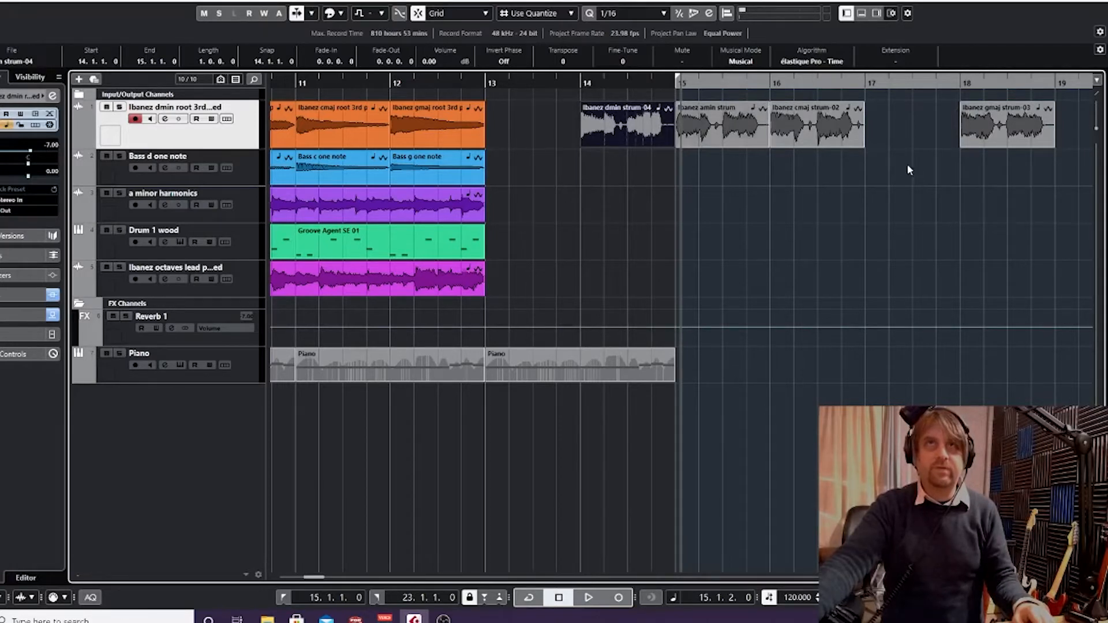
pyautogui.moveTo(905, 164); pyautogui.dragTo(714, 112)
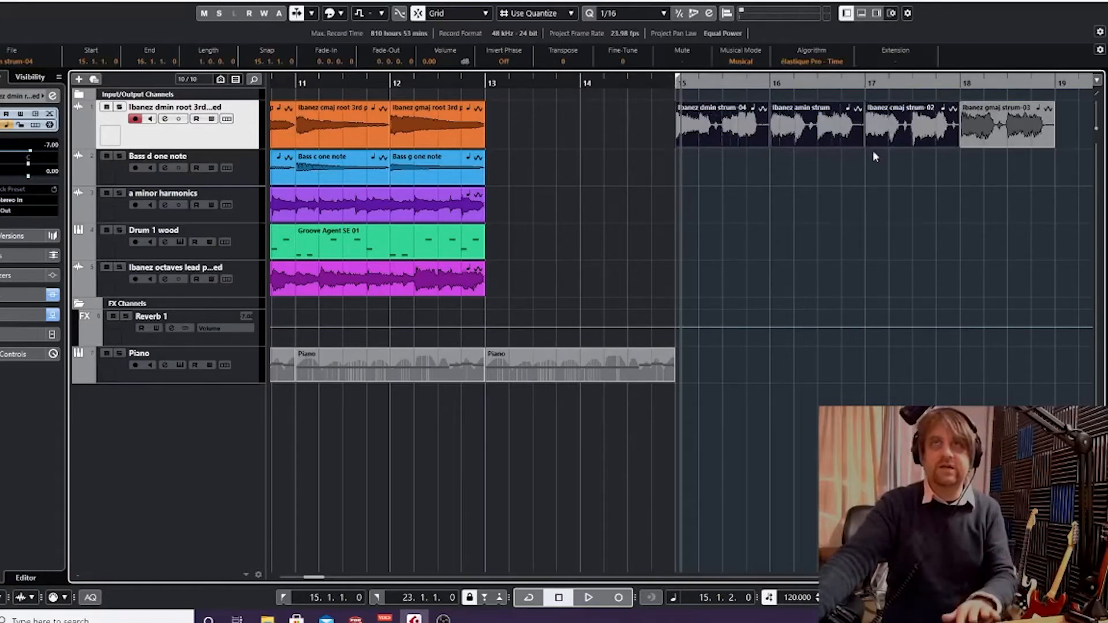
# Play back the four strum clips from bar 15, then check the chord of each clip in turn
pyautogui.press('space')
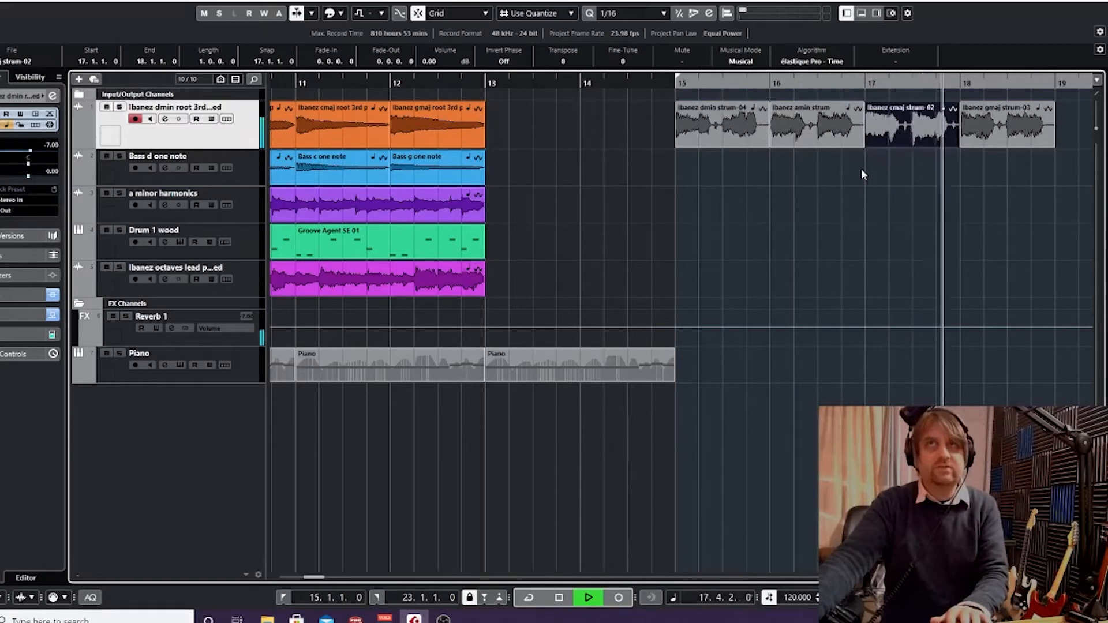
pyautogui.press('space')
pyautogui.click(771, 185)
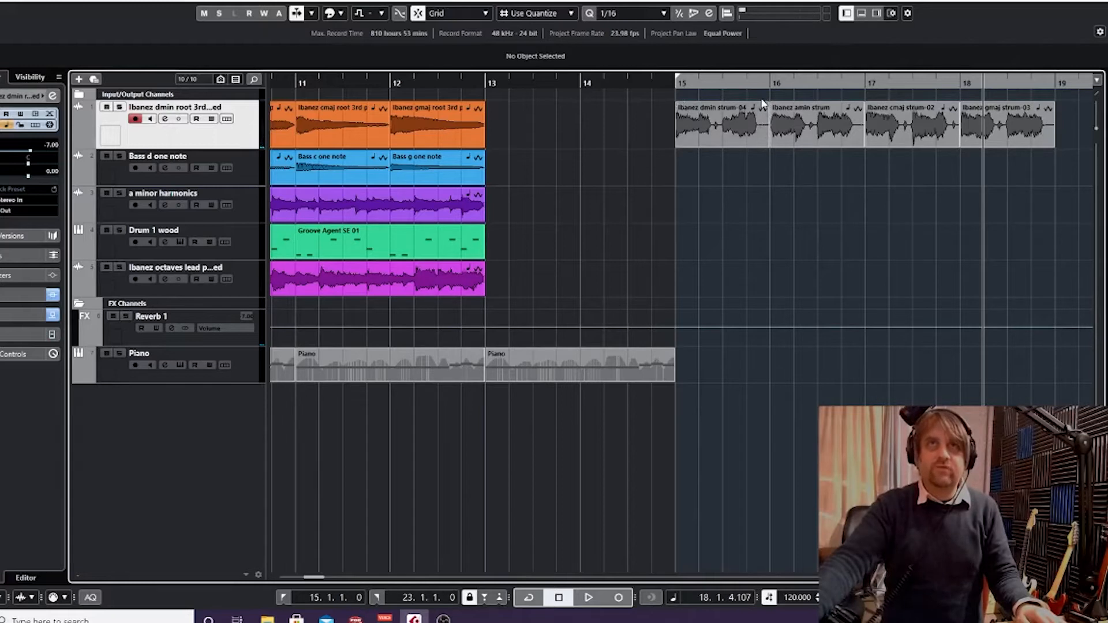
pyautogui.click(744, 136)
pyautogui.click(810, 124)
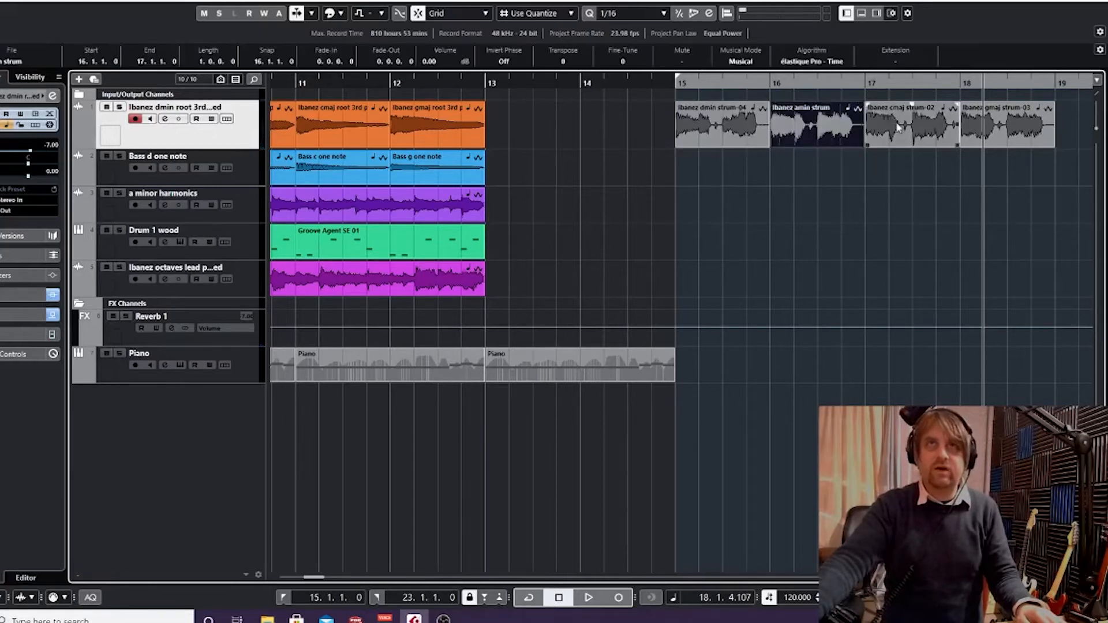
pyautogui.click(898, 127)
pyautogui.click(1007, 131)
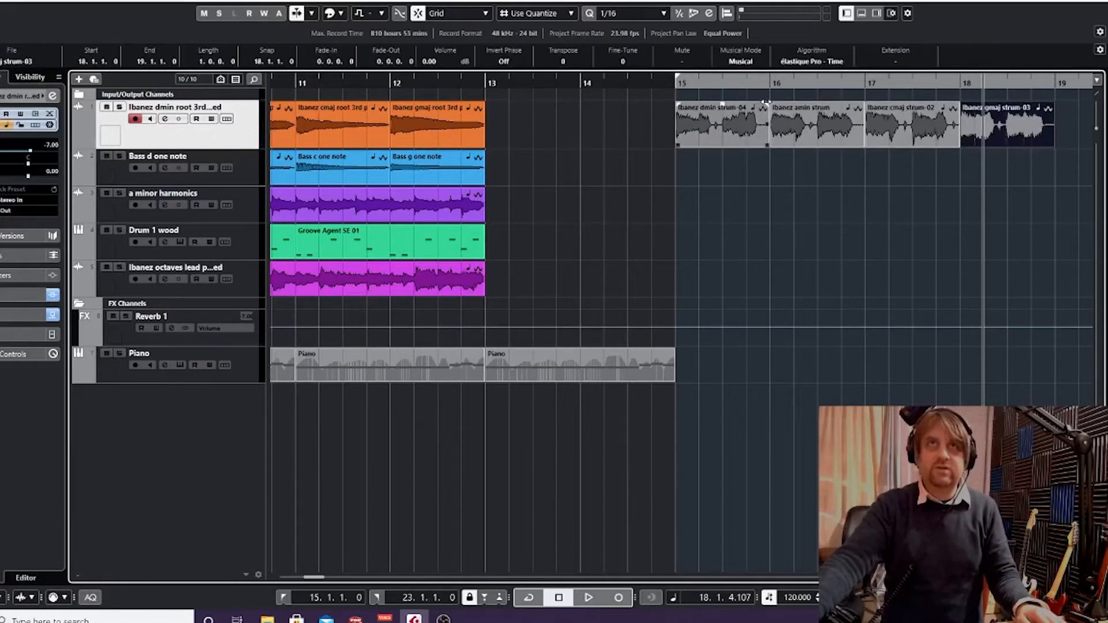
# Select the four strum clips from bar 15 together and try to crossfade them
pyautogui.moveTo(765, 103); pyautogui.dragTo(766, 105)
pyautogui.moveTo(1048, 196); pyautogui.dragTo(672, 118)
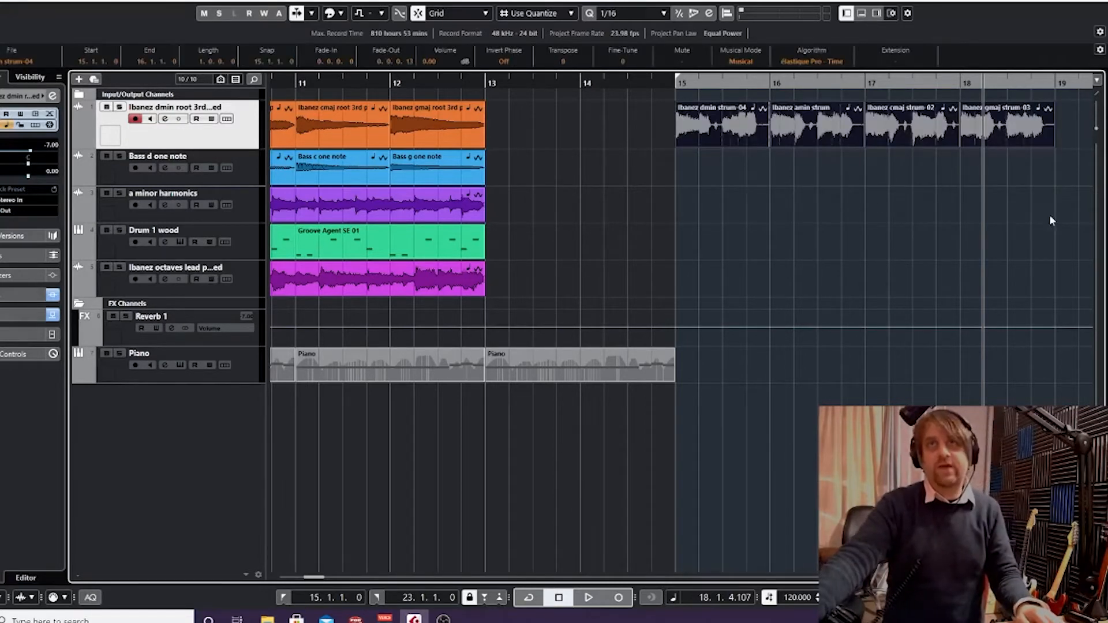
pyautogui.moveTo(1049, 214); pyautogui.dragTo(659, 120)
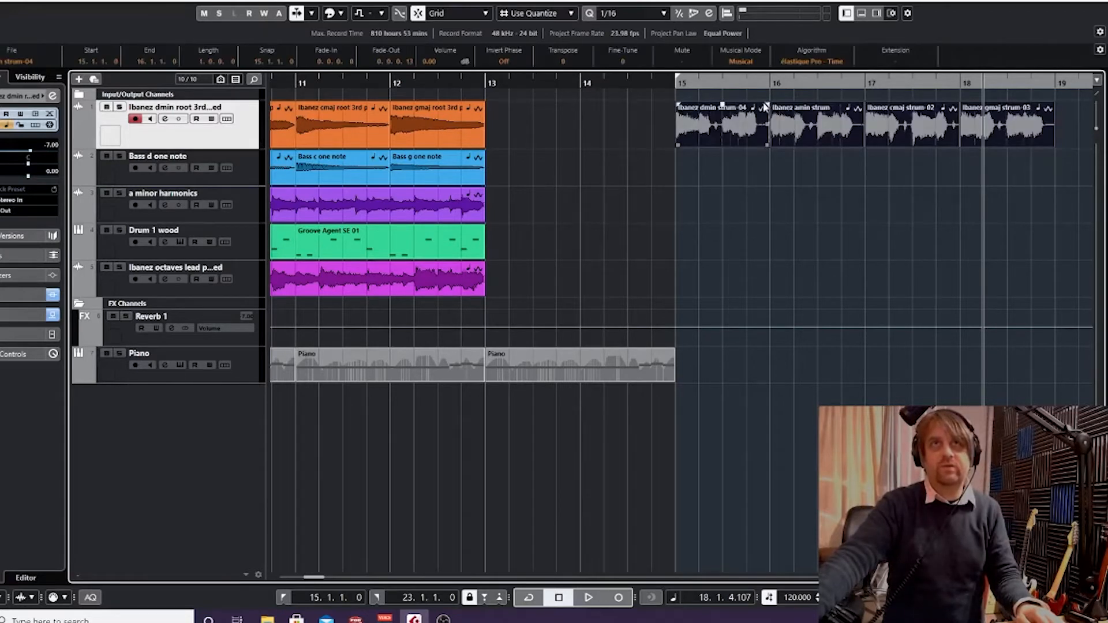
pyautogui.click(764, 190)
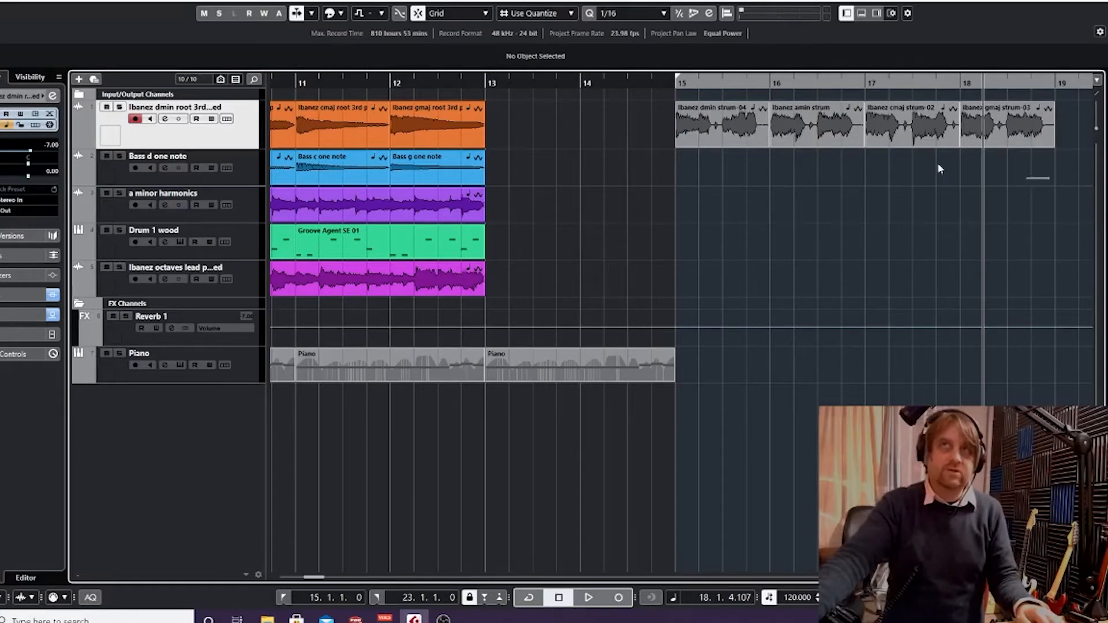
pyautogui.moveTo(937, 163); pyautogui.dragTo(715, 140)
pyautogui.click(713, 223)
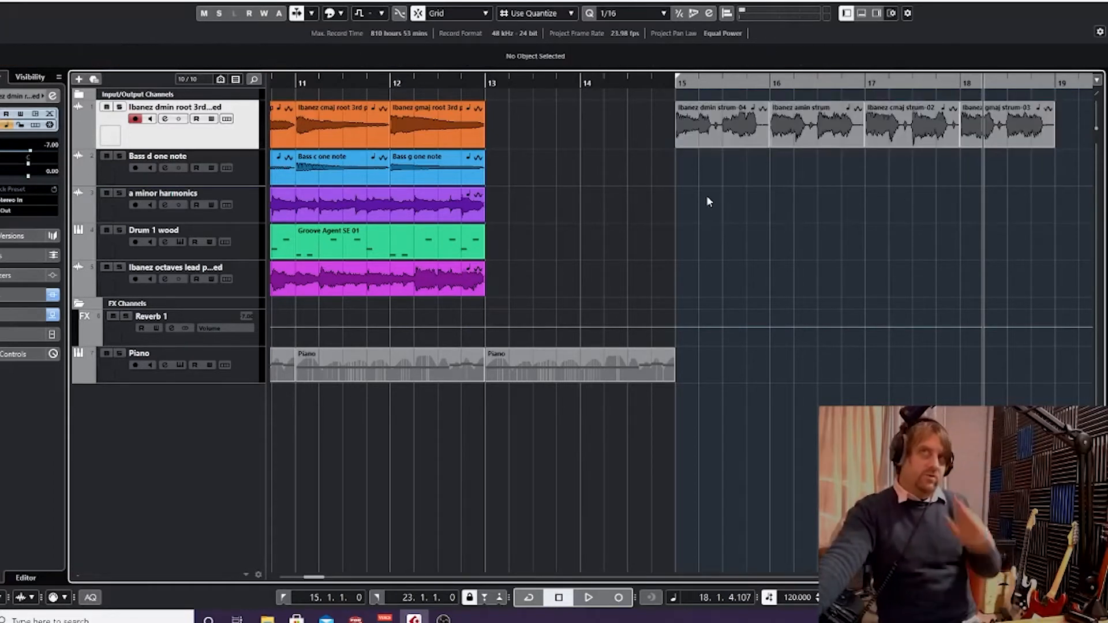
pyautogui.moveTo(981, 202); pyautogui.dragTo(712, 131)
pyautogui.press('x')
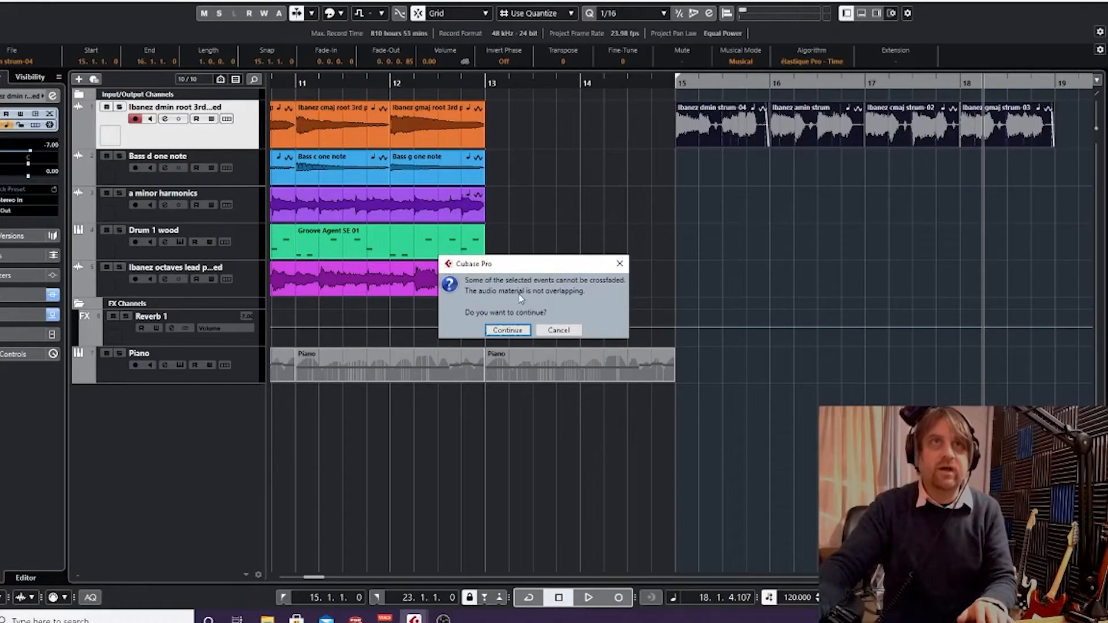
pyautogui.click(613, 269)
pyautogui.click(744, 257)
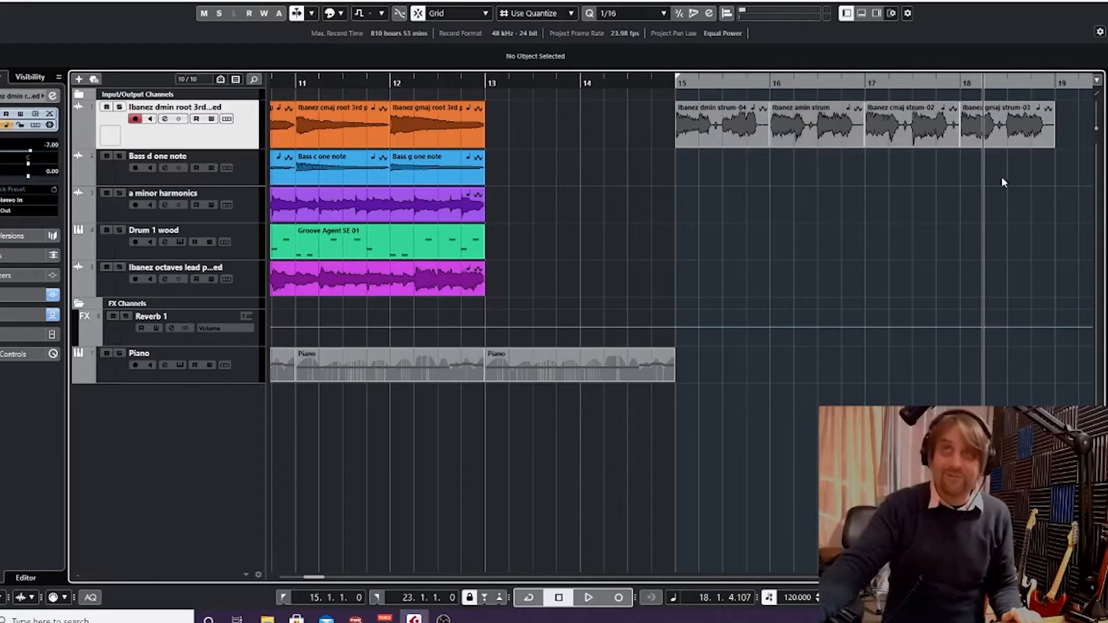
# Give all four strum clips short fades, with a fade-in of about 0.0.0.24 and a fade-out of about 0.0.1.86
pyautogui.moveTo(1035, 178); pyautogui.dragTo(759, 105)
pyautogui.click(766, 173)
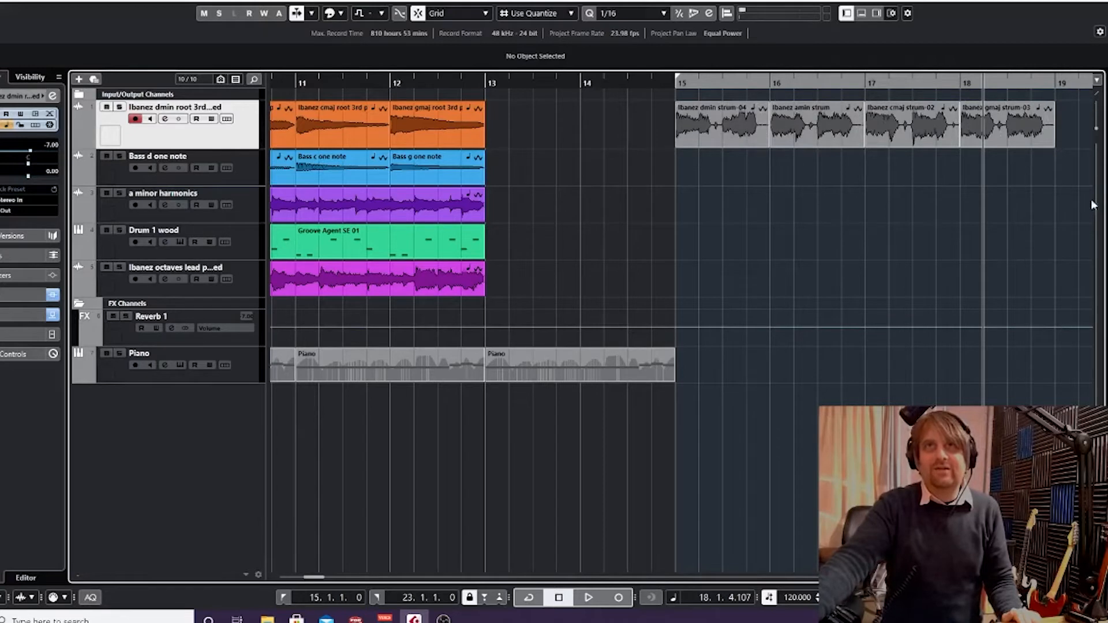
pyautogui.moveTo(1092, 204); pyautogui.dragTo(760, 111)
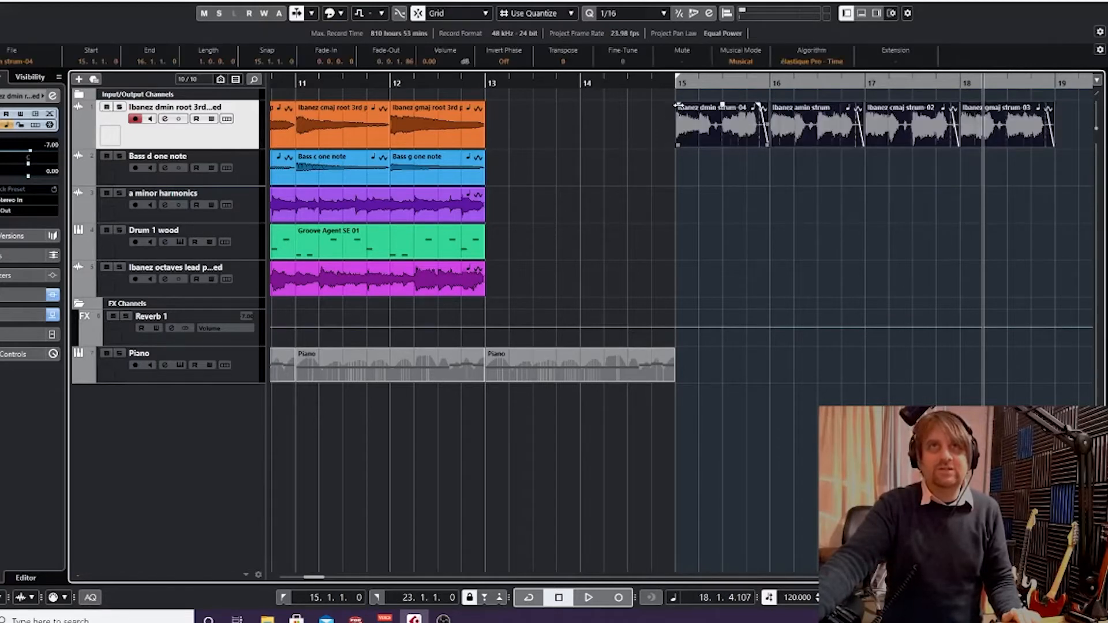
pyautogui.moveTo(678, 105); pyautogui.dragTo(682, 105)
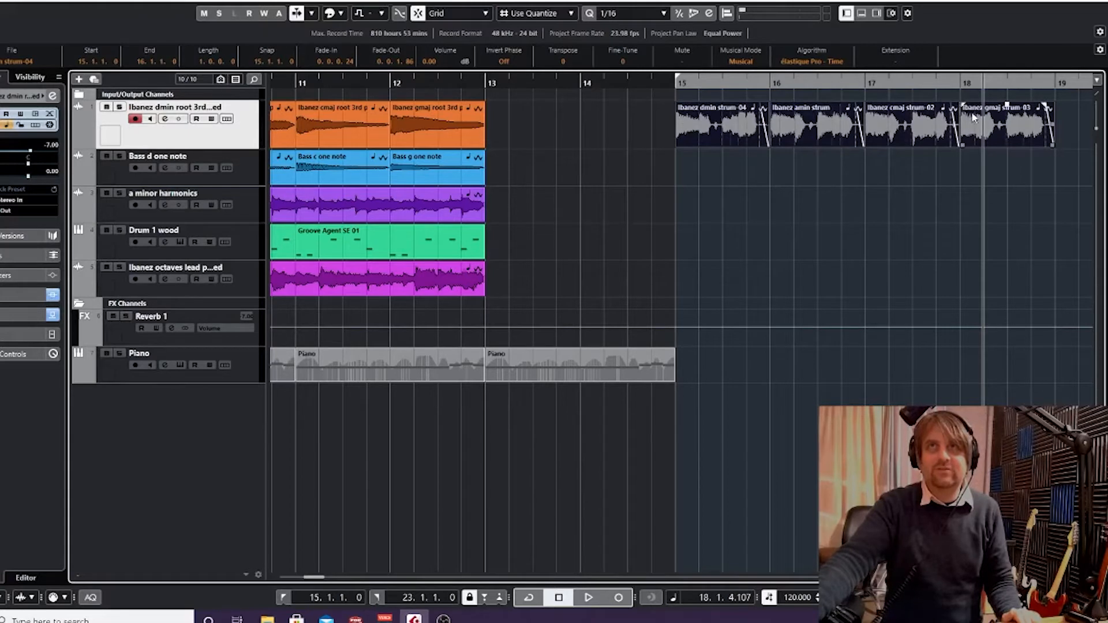
pyautogui.click(839, 176)
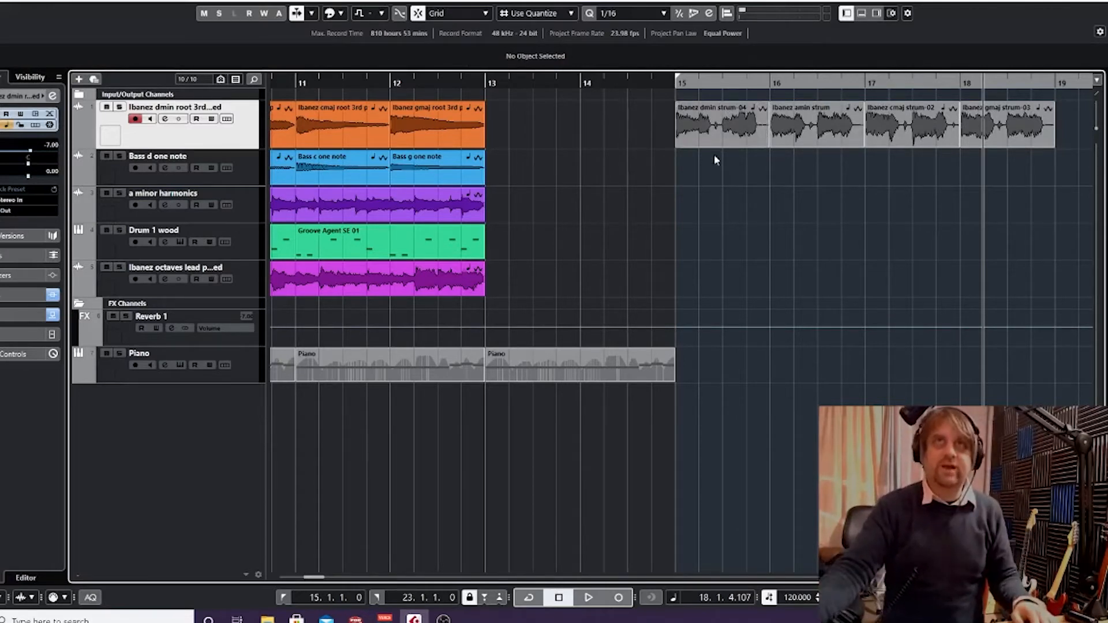
# Play back the faded strum clips from bar 15 to check the transitions
pyautogui.click(675, 85)
pyautogui.press('space')
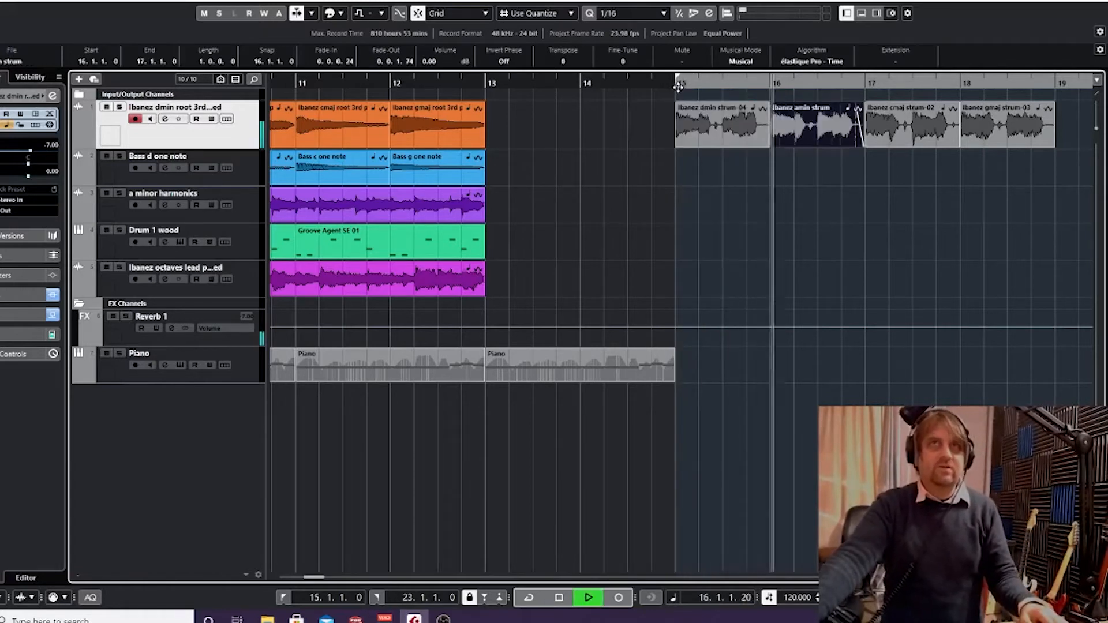
pyautogui.press('space')
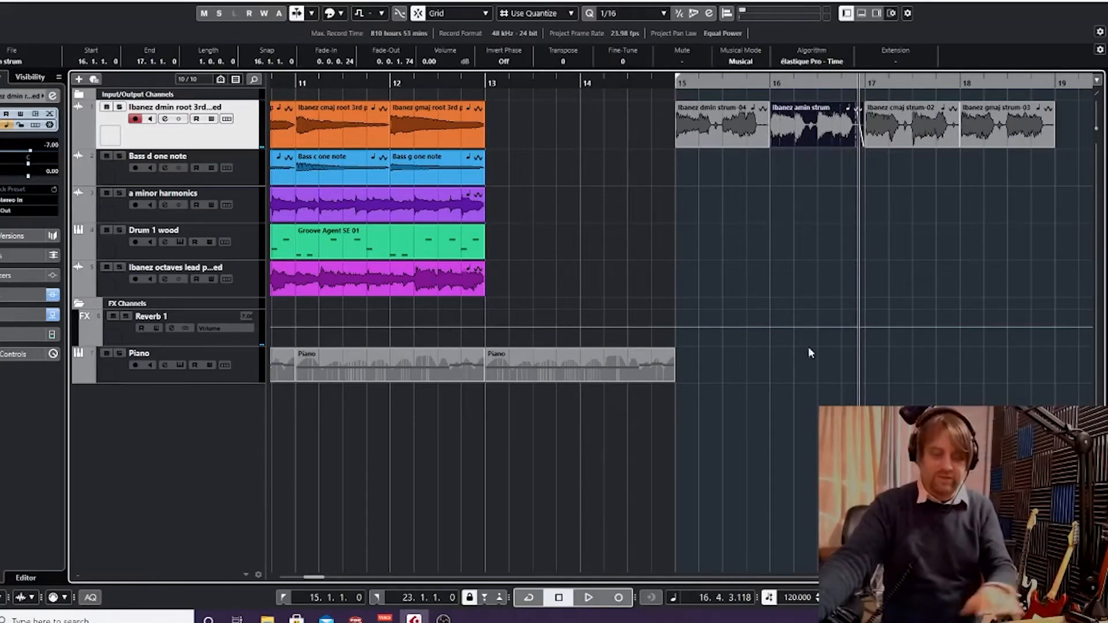
# Insert the Bass a, c, d and g pattern samples from the Bass Am Cmaj folder at bar 15 of the bass track, all on one track
pyautogui.click(860, 14)
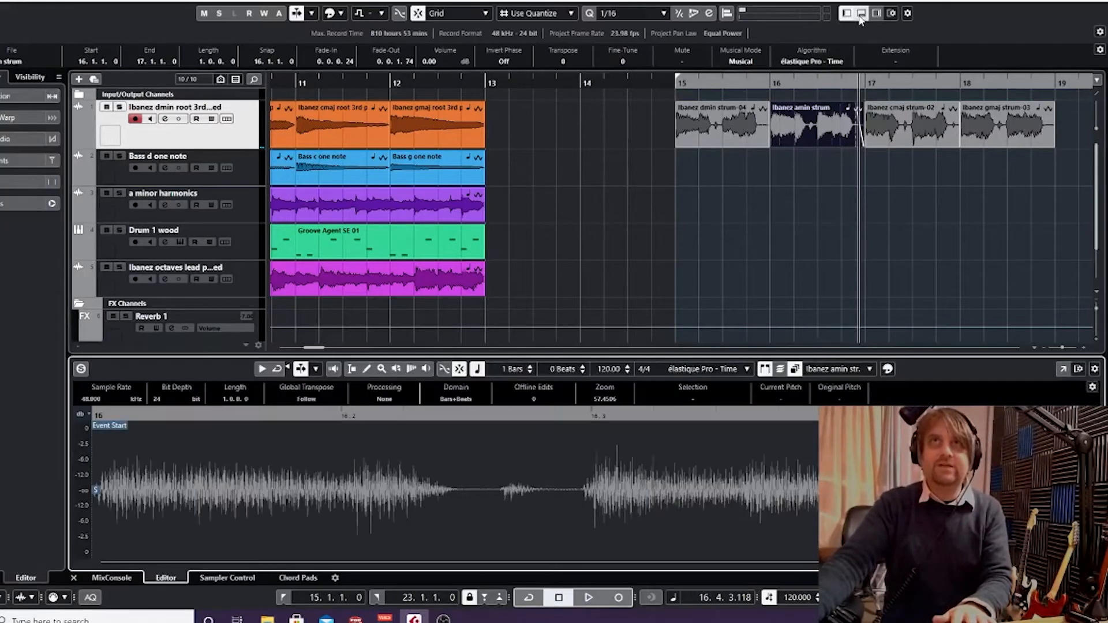
pyautogui.click(860, 14)
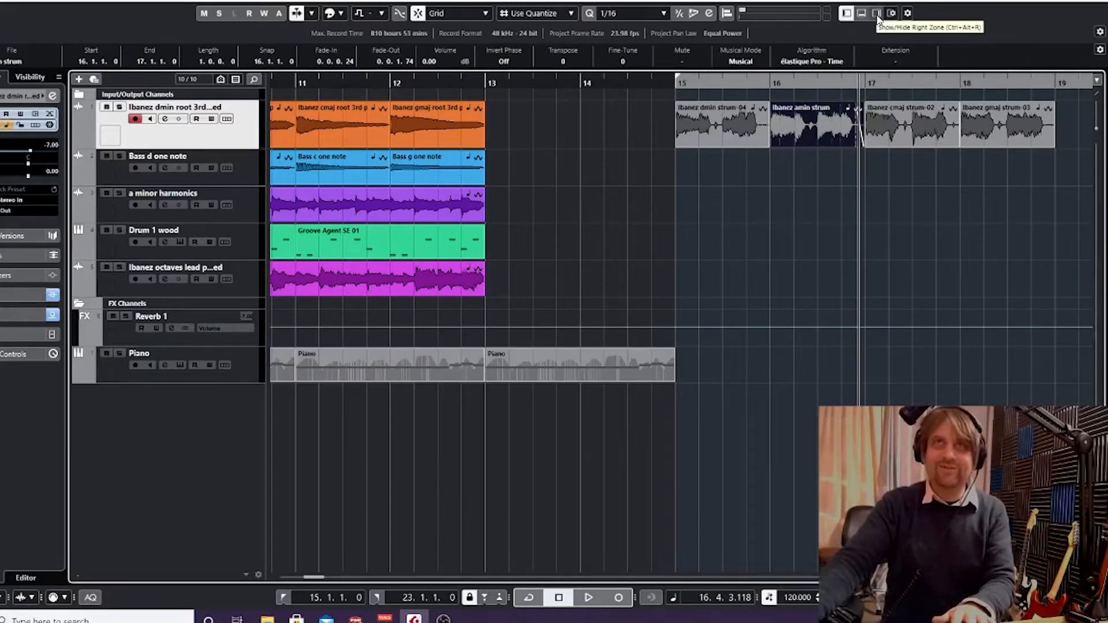
pyautogui.click(877, 16)
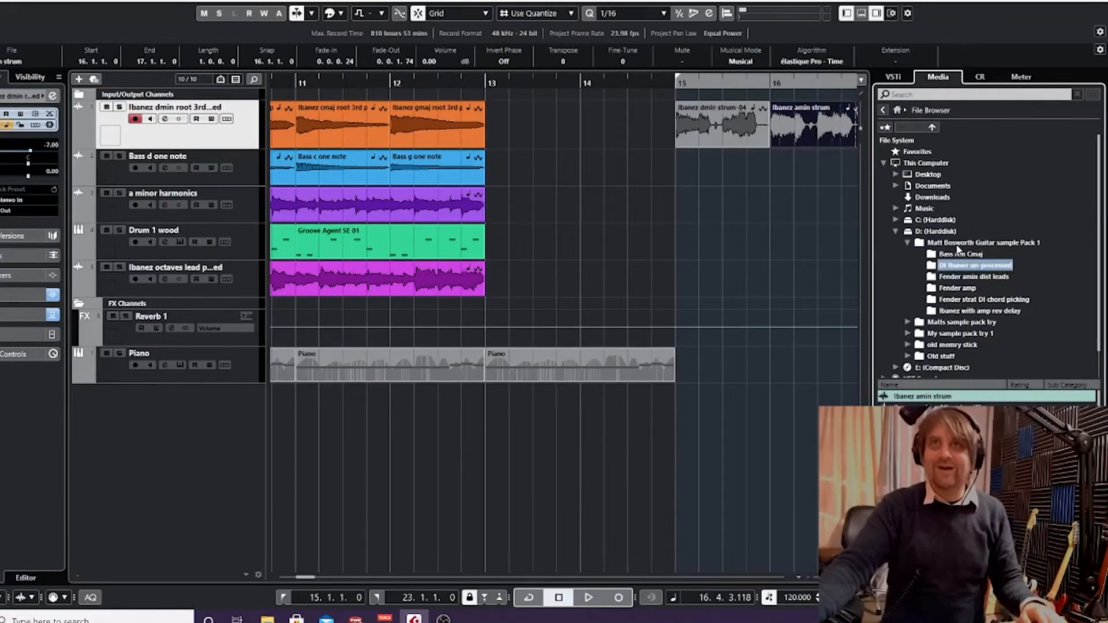
pyautogui.click(957, 256)
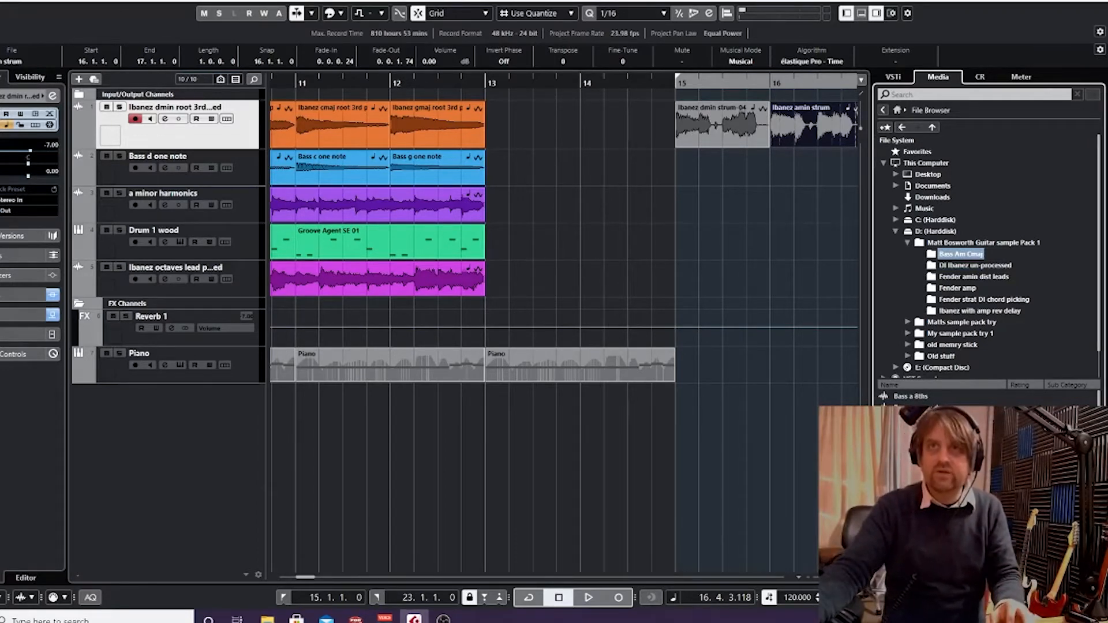
pyautogui.scroll(-2, 981, 462)
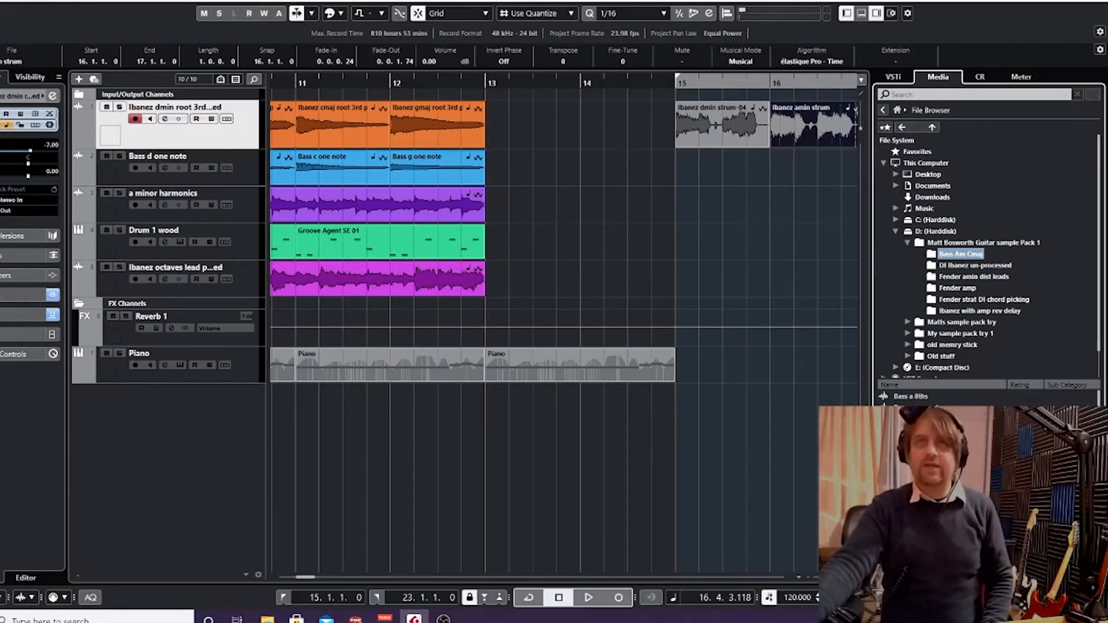
pyautogui.moveTo(911, 484); pyautogui.dragTo(667, 173)
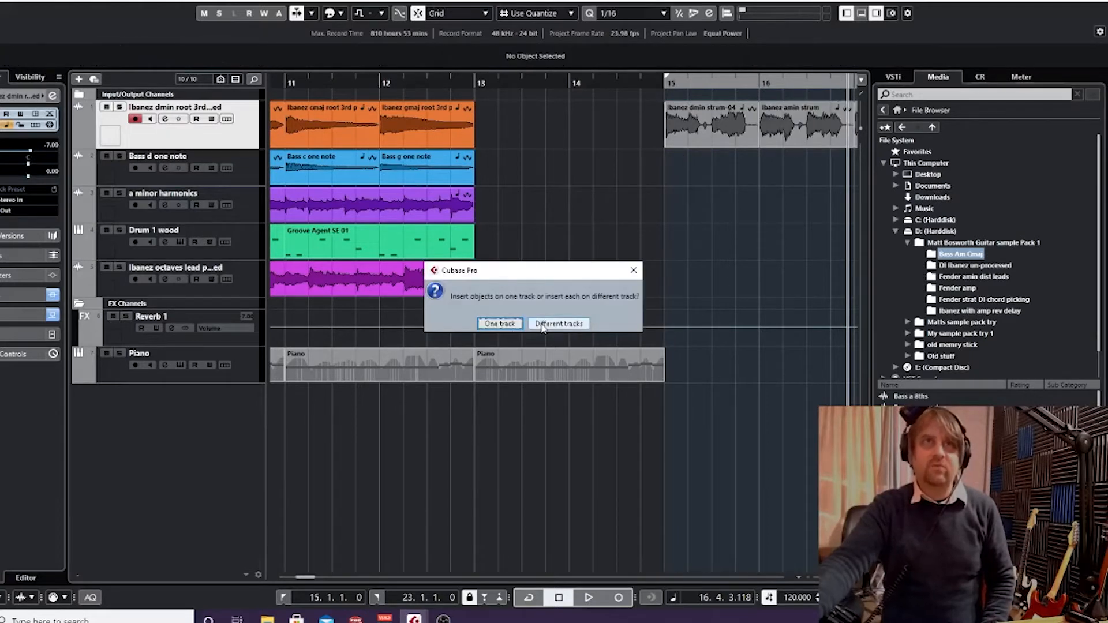
pyautogui.click(509, 323)
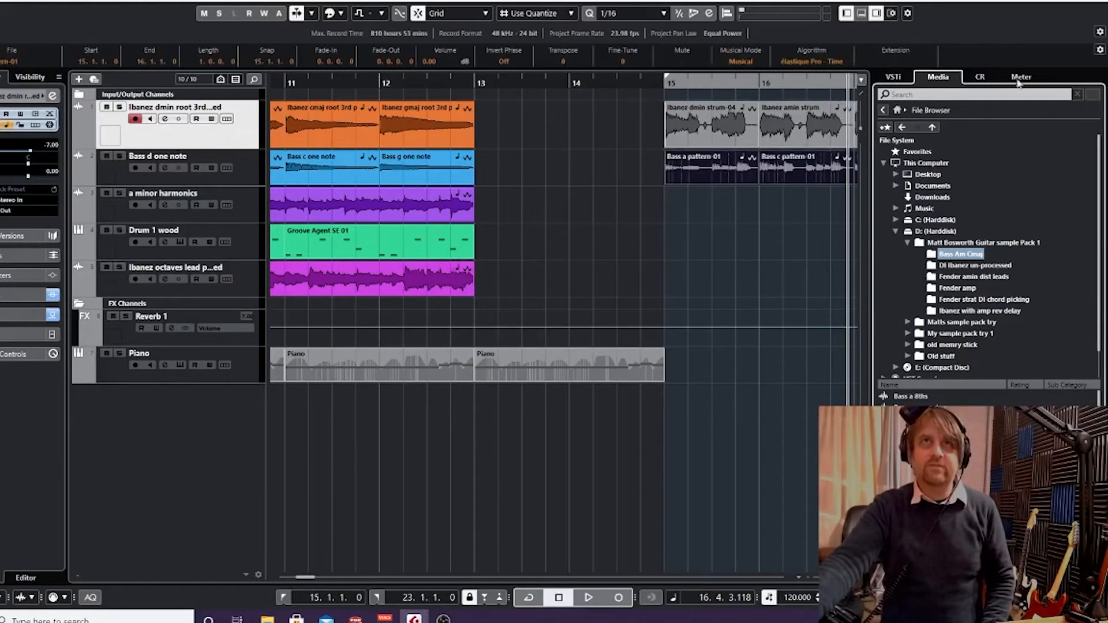
pyautogui.click(881, 9)
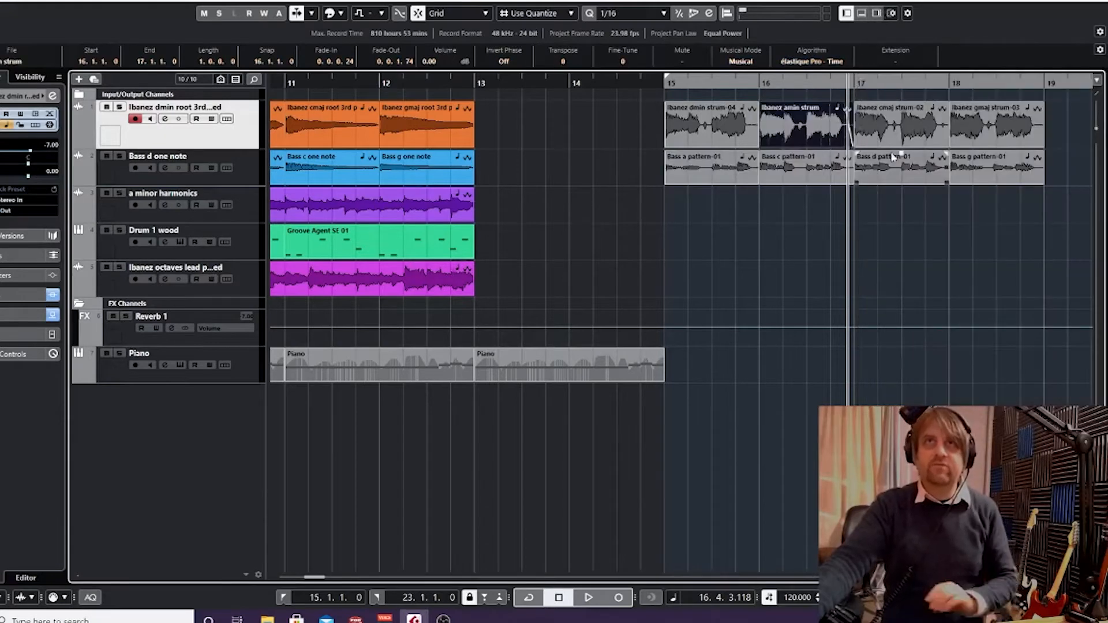
# Reorder the bass pattern clips from bar 15 to d, a, c, g to match the strum chords
pyautogui.click(731, 169)
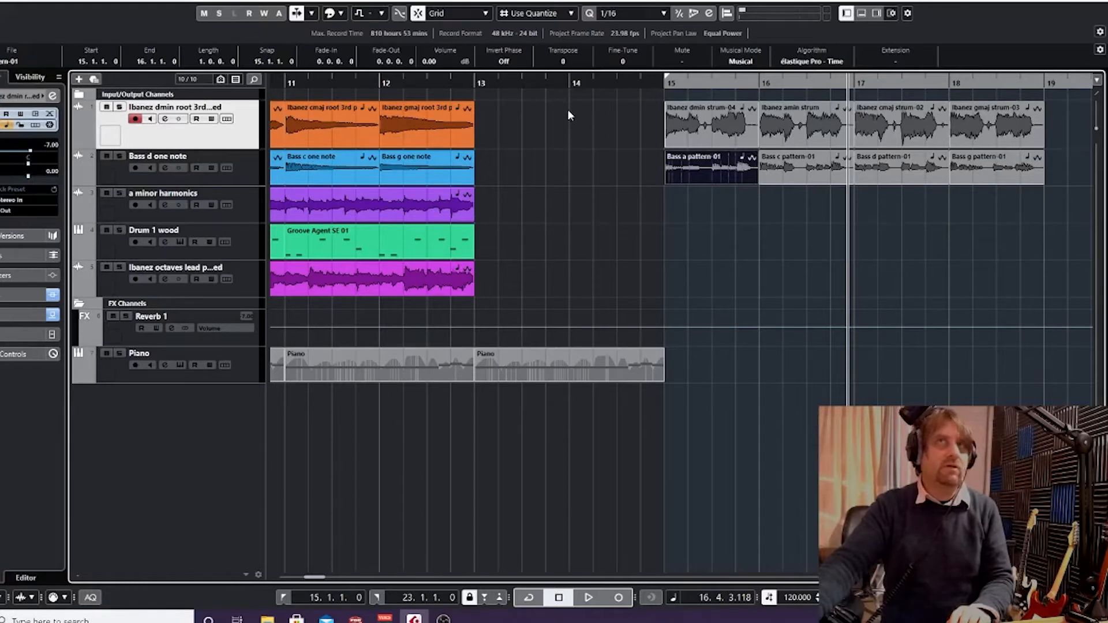
pyautogui.moveTo(864, 170); pyautogui.dragTo(602, 162)
pyautogui.moveTo(921, 225); pyautogui.dragTo(728, 168)
# Colour all the strum and bass pattern clips from bar 15 green
pyautogui.moveTo(1011, 239); pyautogui.dragTo(672, 102)
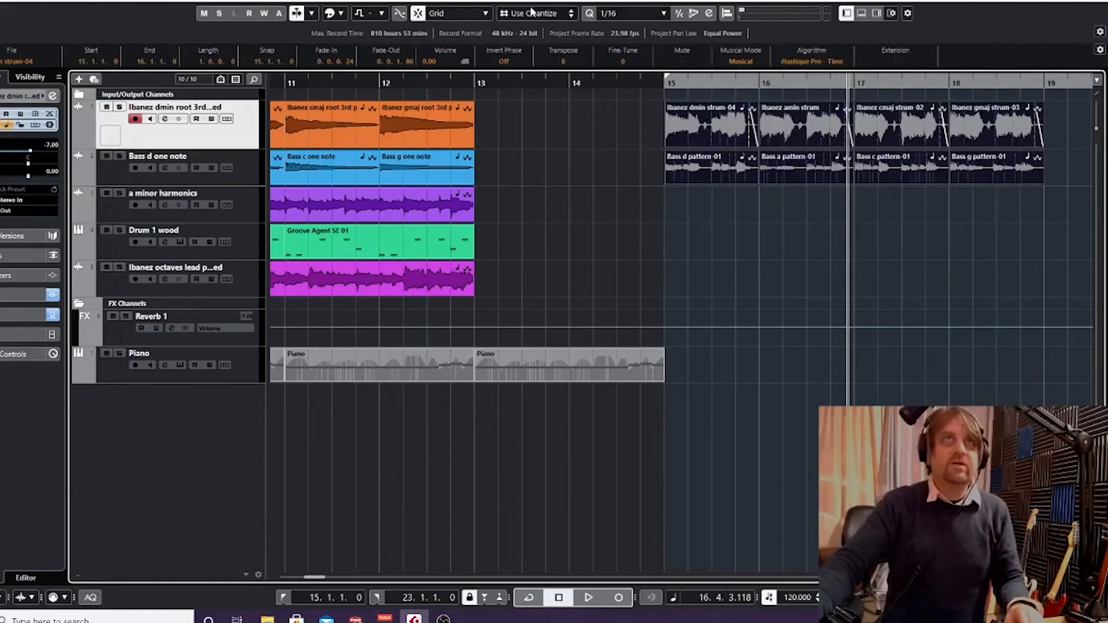
pyautogui.click(341, 13)
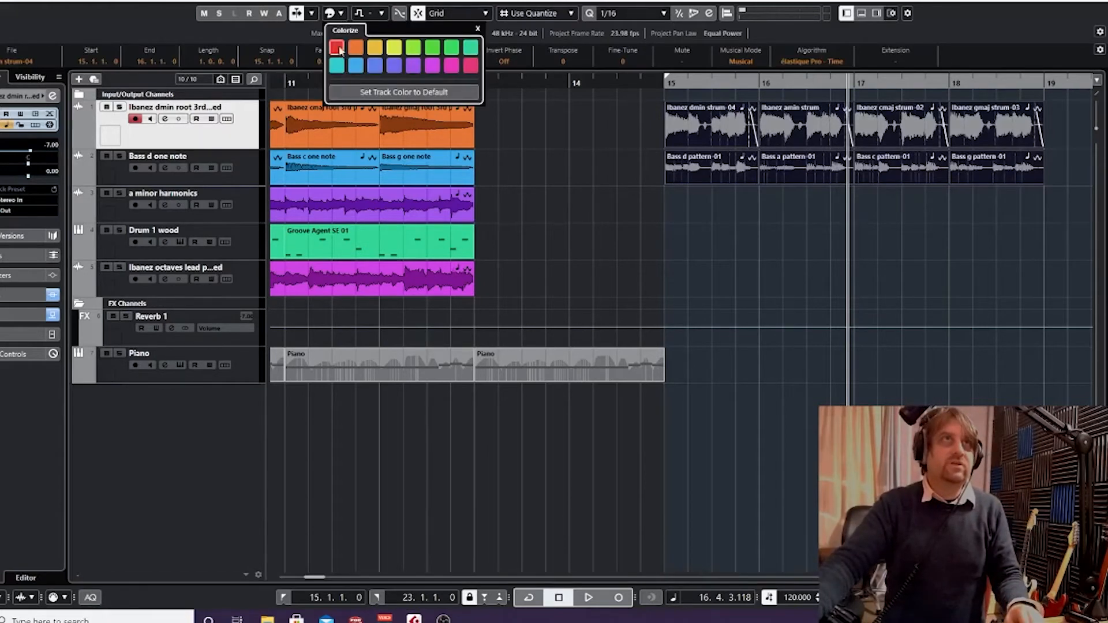
pyautogui.click(469, 51)
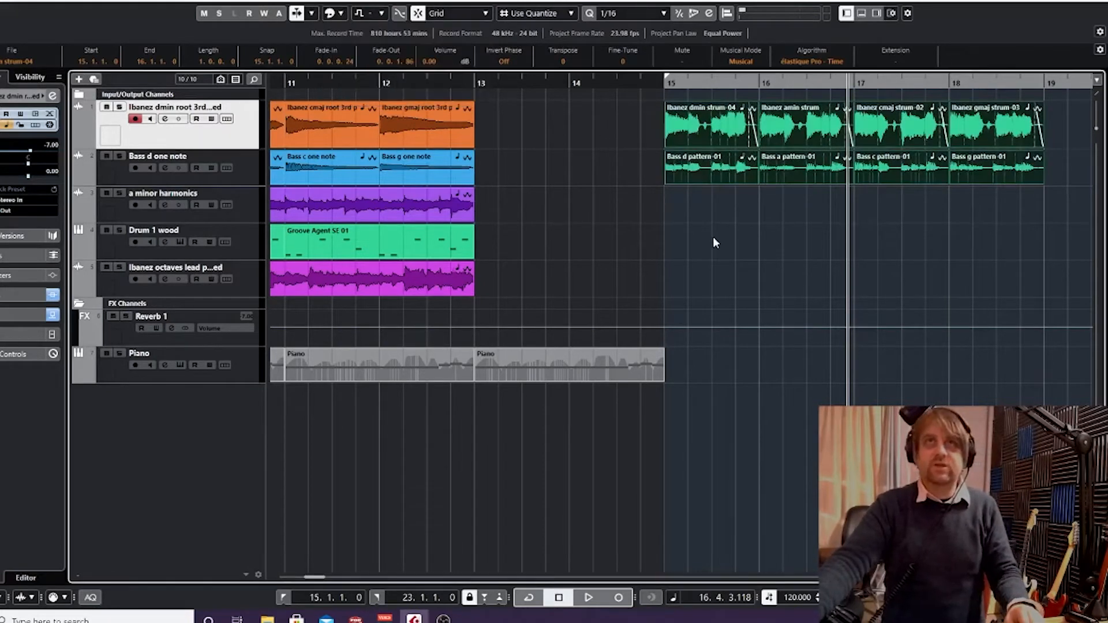
# Play back the strum and bass pattern clips together from bar 15
pyautogui.click(663, 82)
pyautogui.press('space')
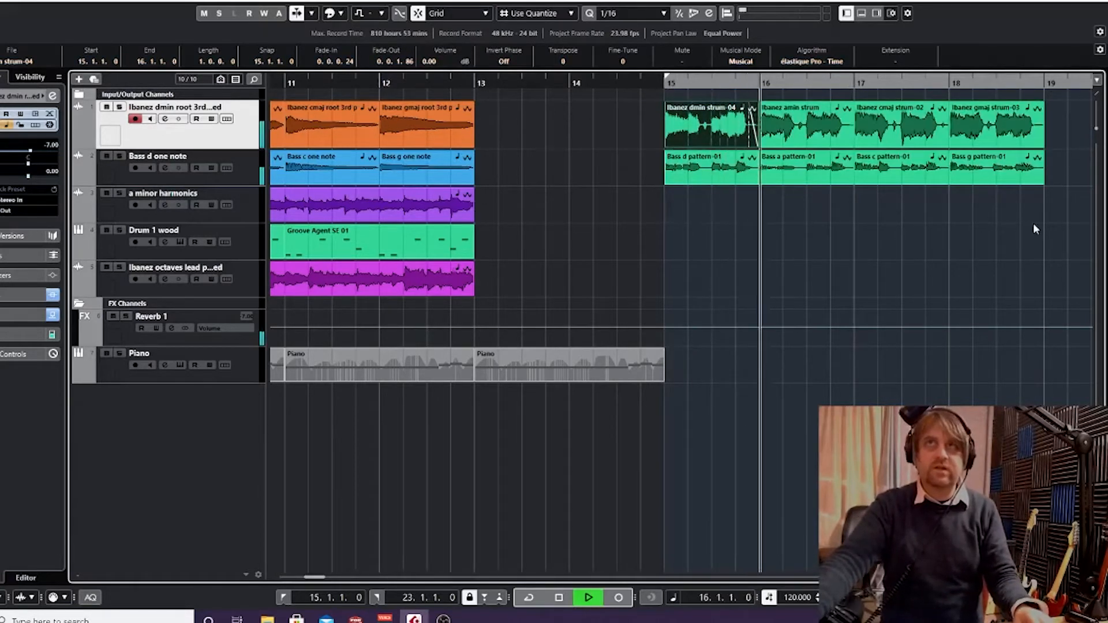
pyautogui.moveTo(1033, 222); pyautogui.dragTo(711, 154)
pyautogui.press('space')
pyautogui.click(782, 237)
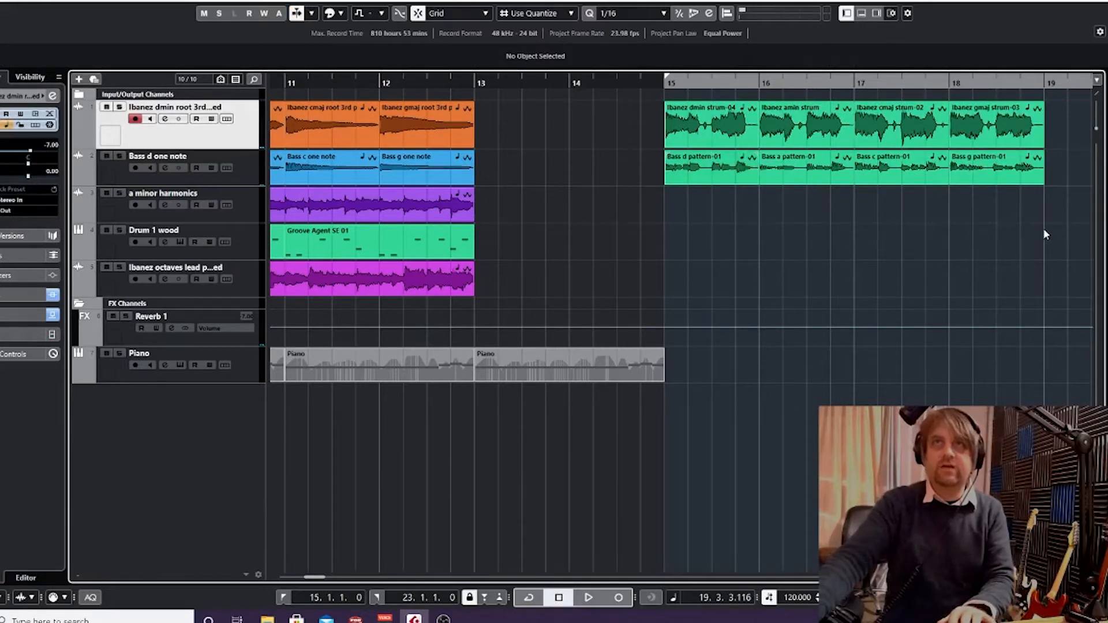
# Raise the clip volume of the four bass patterns from bar 15 to about 2.84 dB
pyautogui.moveTo(1025, 225); pyautogui.dragTo(721, 167)
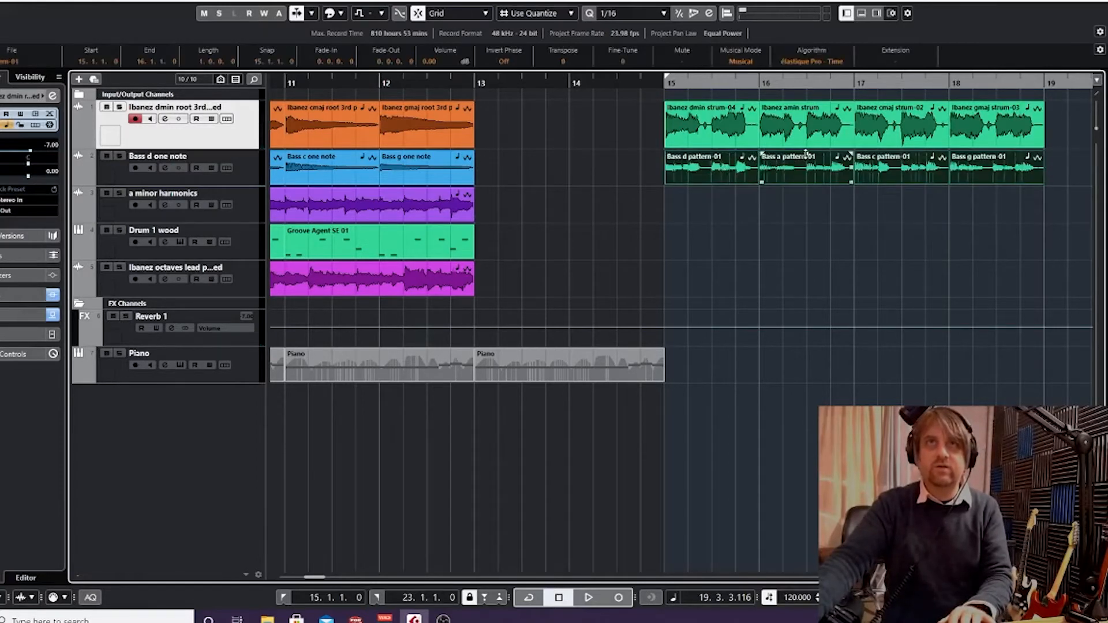
pyautogui.moveTo(805, 154); pyautogui.dragTo(805, 141)
pyautogui.click(802, 197)
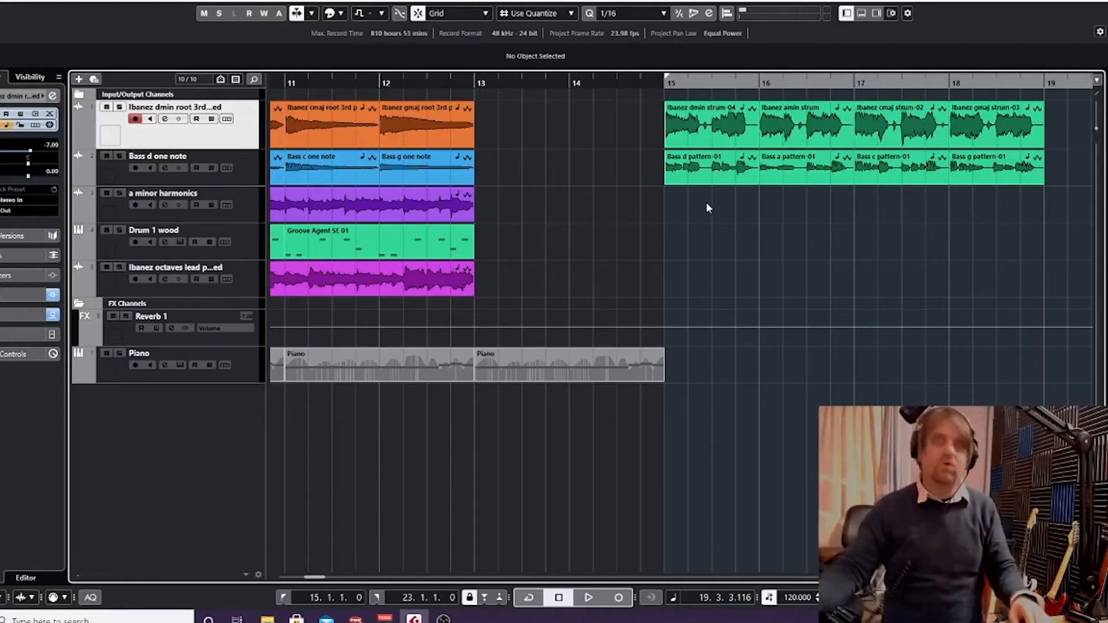
pyautogui.click(810, 176)
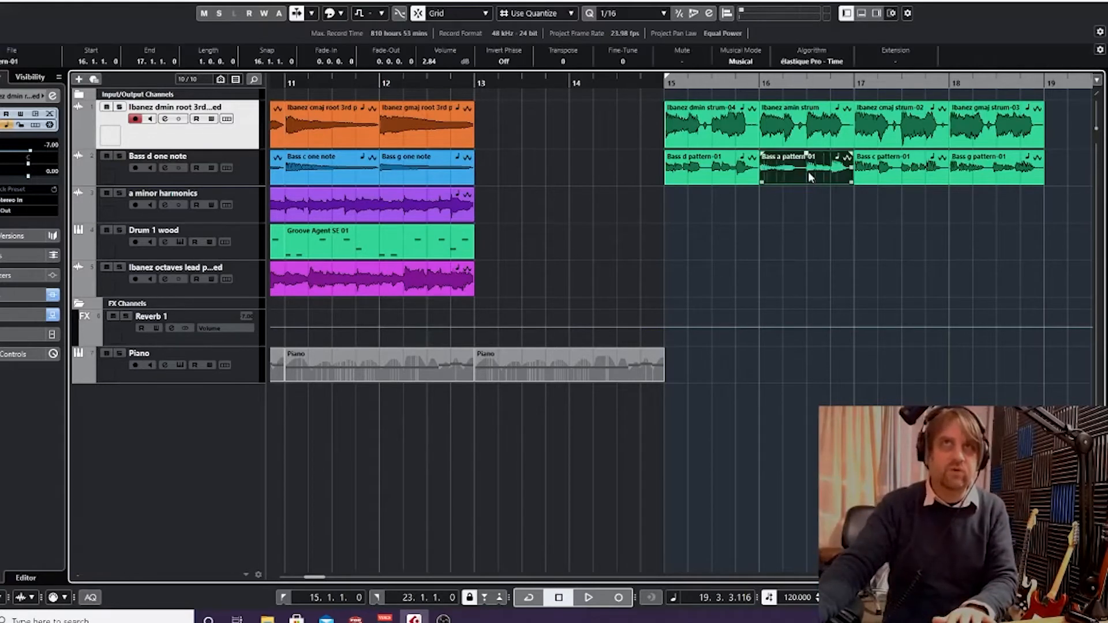
pyautogui.moveTo(1022, 222); pyautogui.dragTo(807, 145)
# Play the section again from bar 15, soloing the bass track briefly, and stop around bar 17
pyautogui.click(681, 88)
pyautogui.press('space')
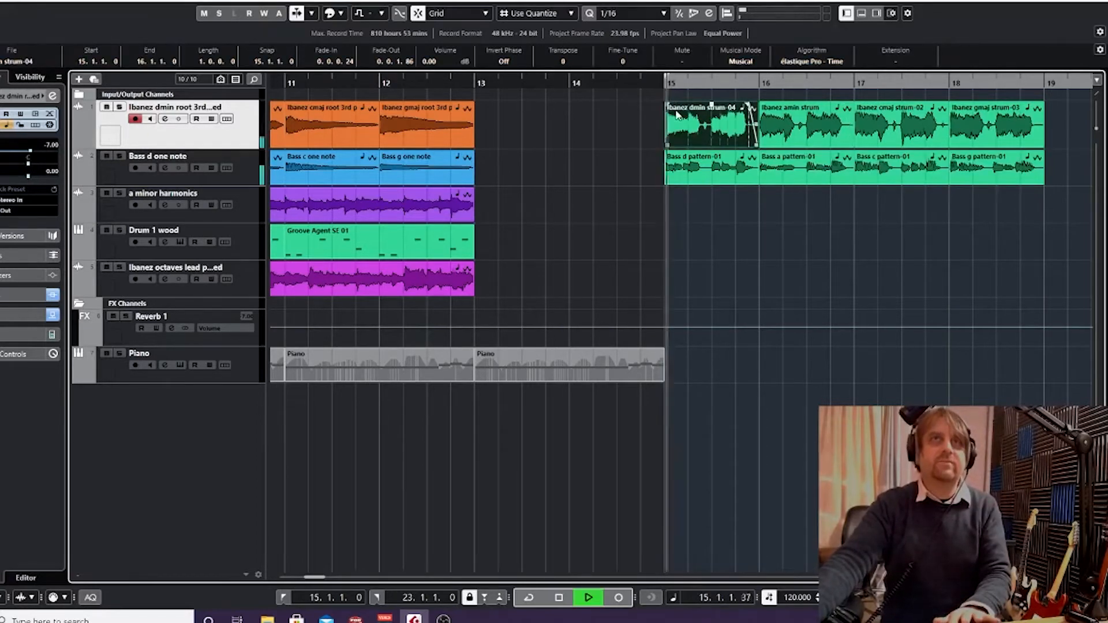
pyautogui.click(118, 156)
pyautogui.click(118, 156)
pyautogui.press('space')
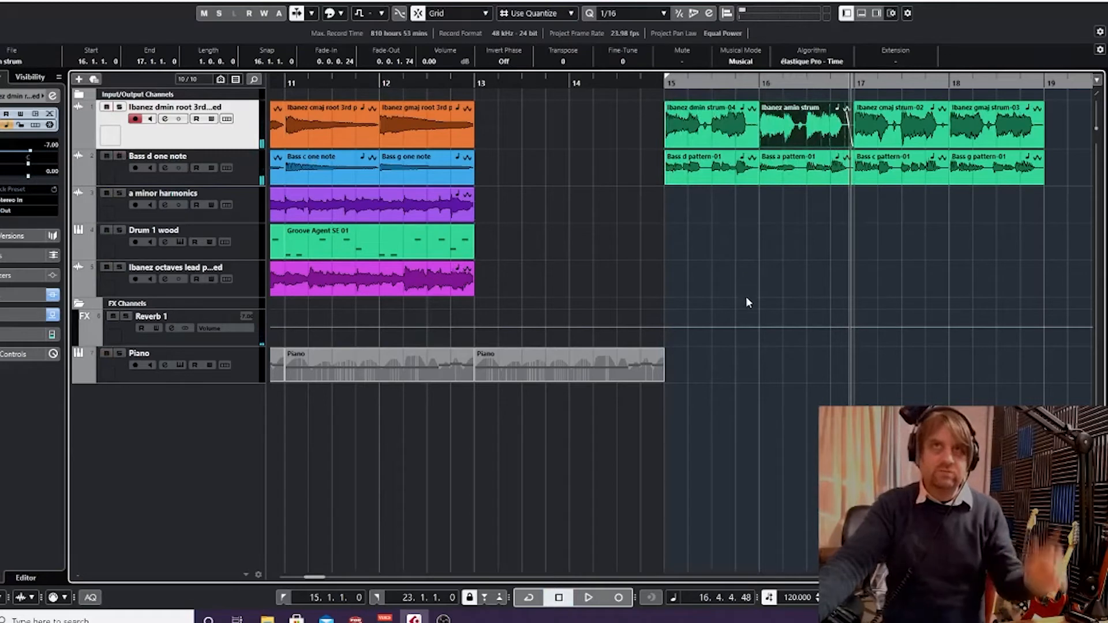
pyautogui.press('Right')
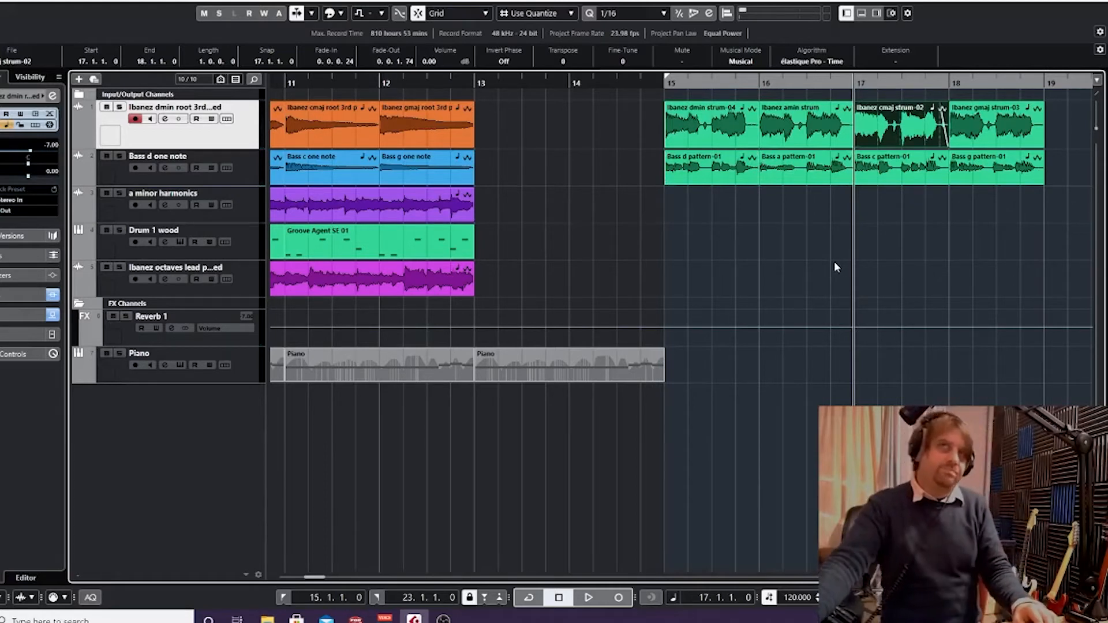
# Place the "a minor pattern" sample from the Fender amin dist leads folder on the Ibanez octaves lead track at bar 16
pyautogui.click(876, 13)
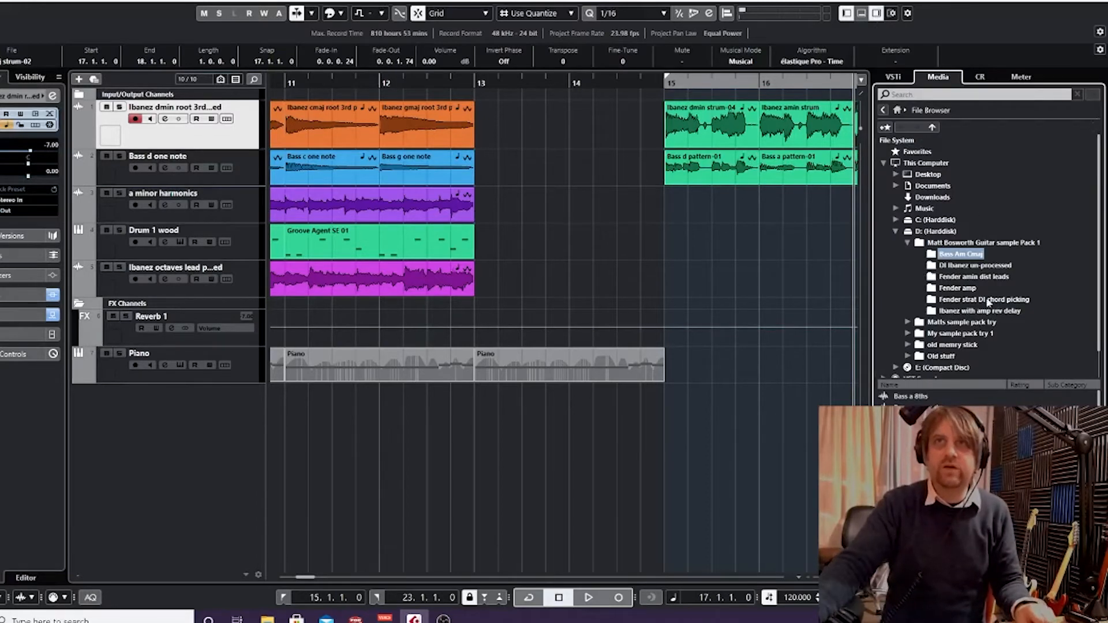
pyautogui.click(966, 278)
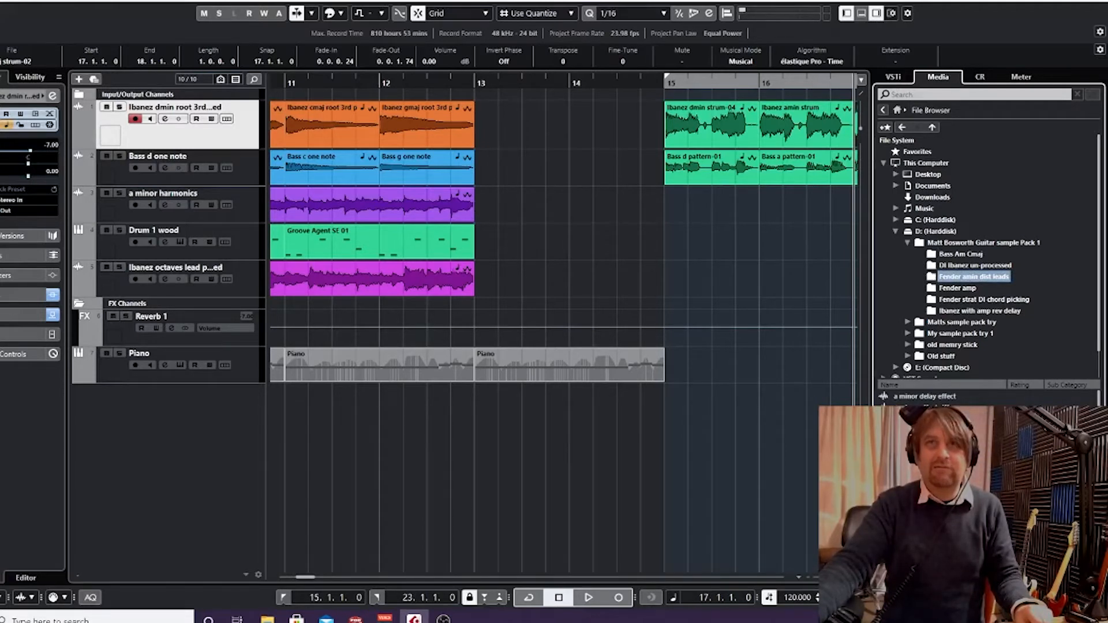
pyautogui.moveTo(923, 396); pyautogui.dragTo(777, 274)
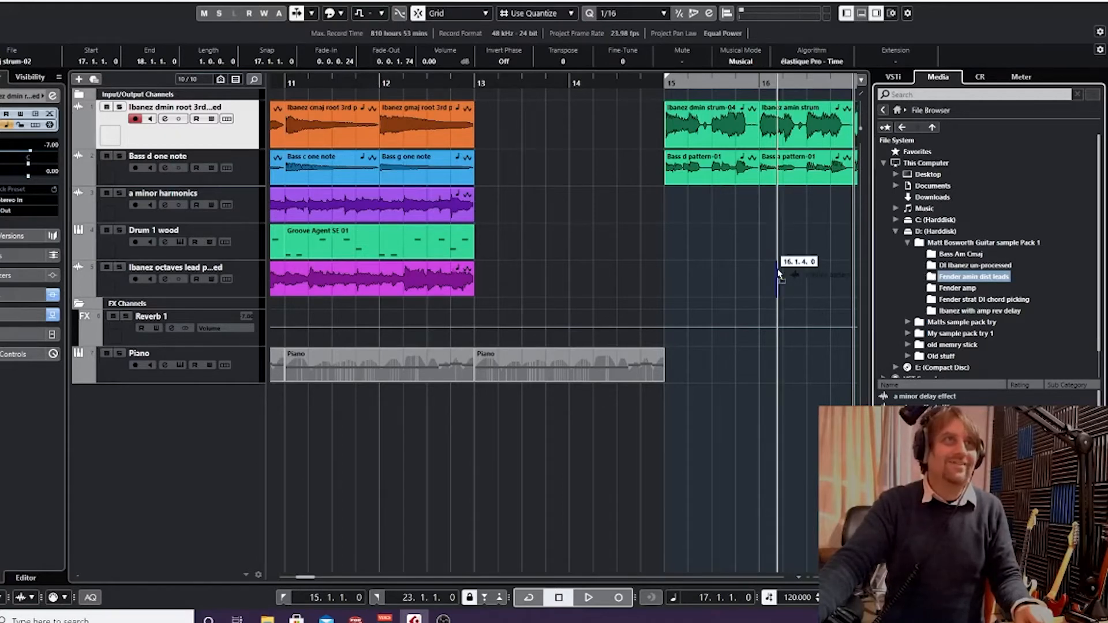
pyautogui.moveTo(778, 274); pyautogui.dragTo(759, 291)
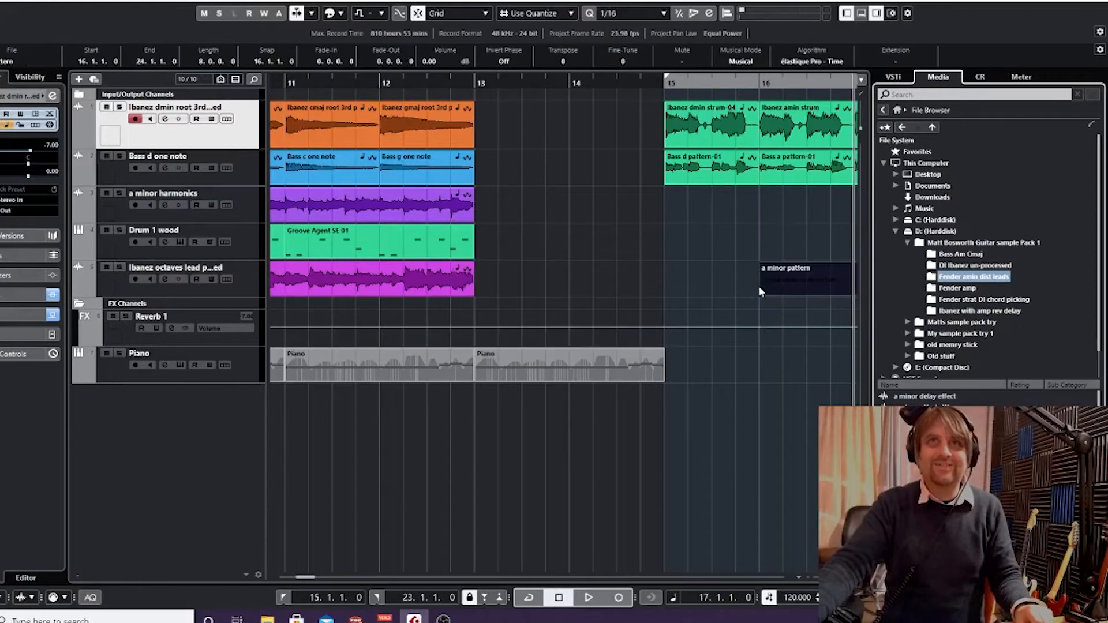
pyautogui.click(875, 15)
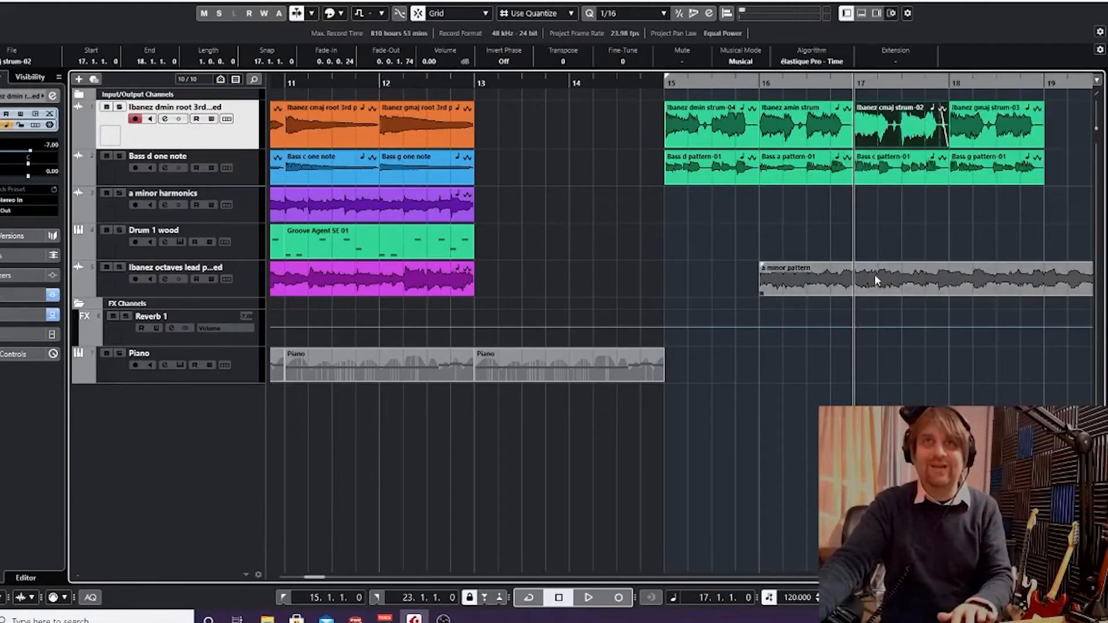
# Try the a minor pattern clip at bar 15 and play the section from there
pyautogui.moveTo(873, 276); pyautogui.dragTo(780, 279)
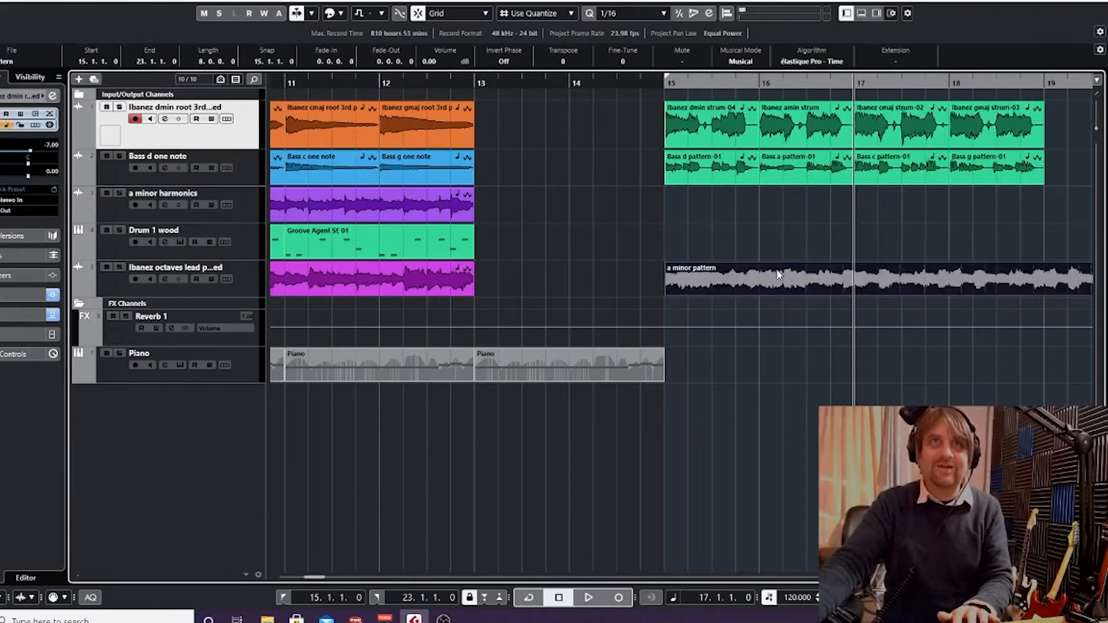
pyautogui.click(665, 83)
pyautogui.press('space')
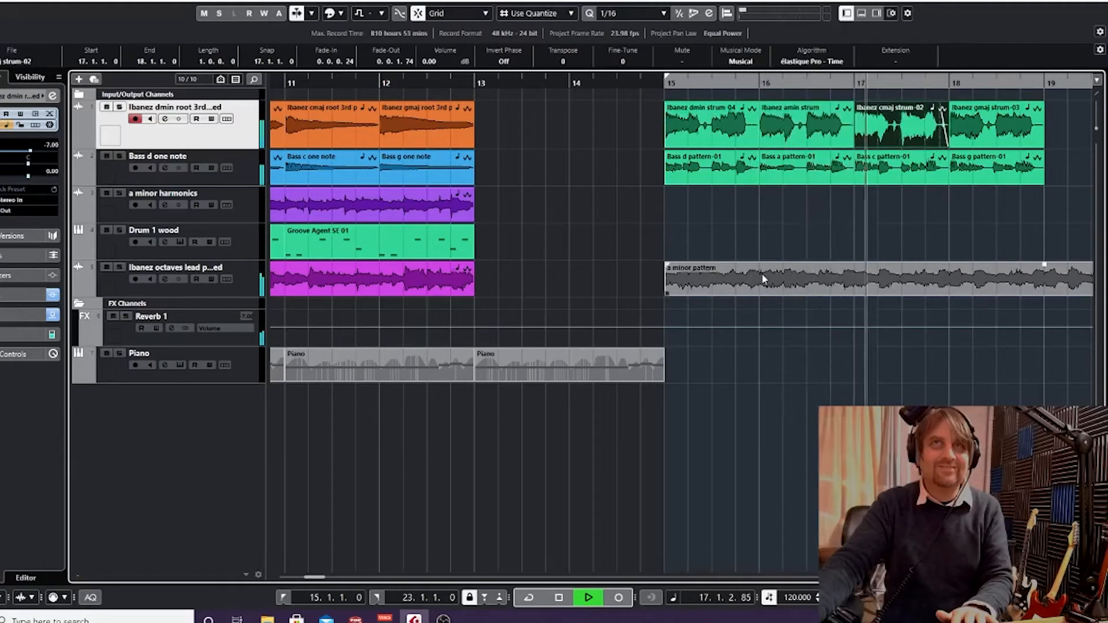
pyautogui.press('space')
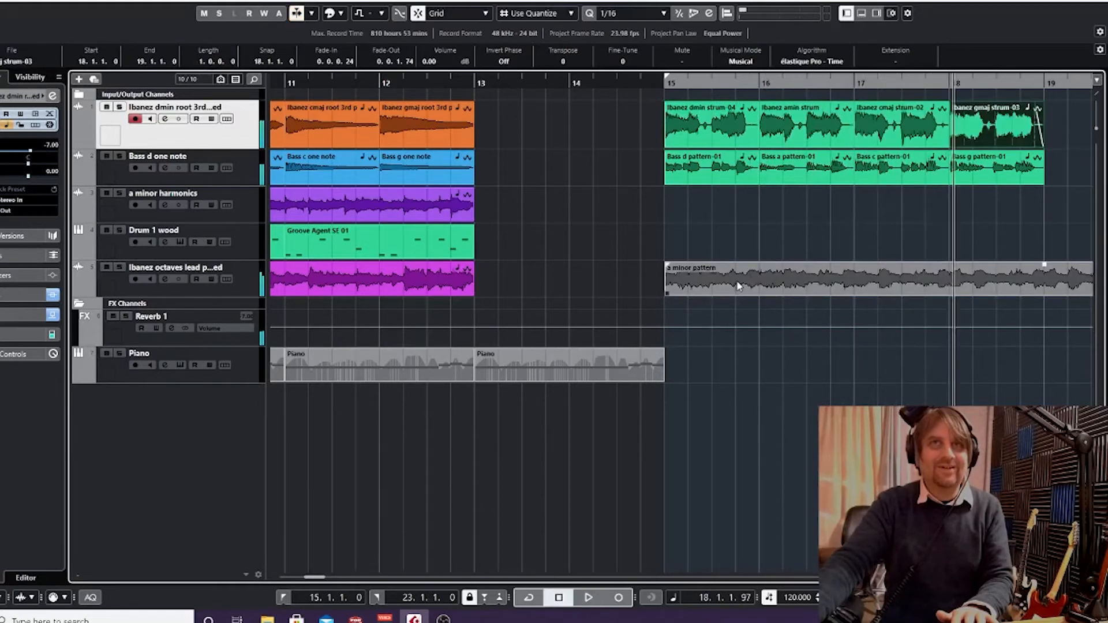
# Move the a minor pattern clip to bar 17 and play it from there, then return the playback cursor to bar 15
pyautogui.moveTo(699, 283); pyautogui.dragTo(859, 281)
pyautogui.click(853, 83)
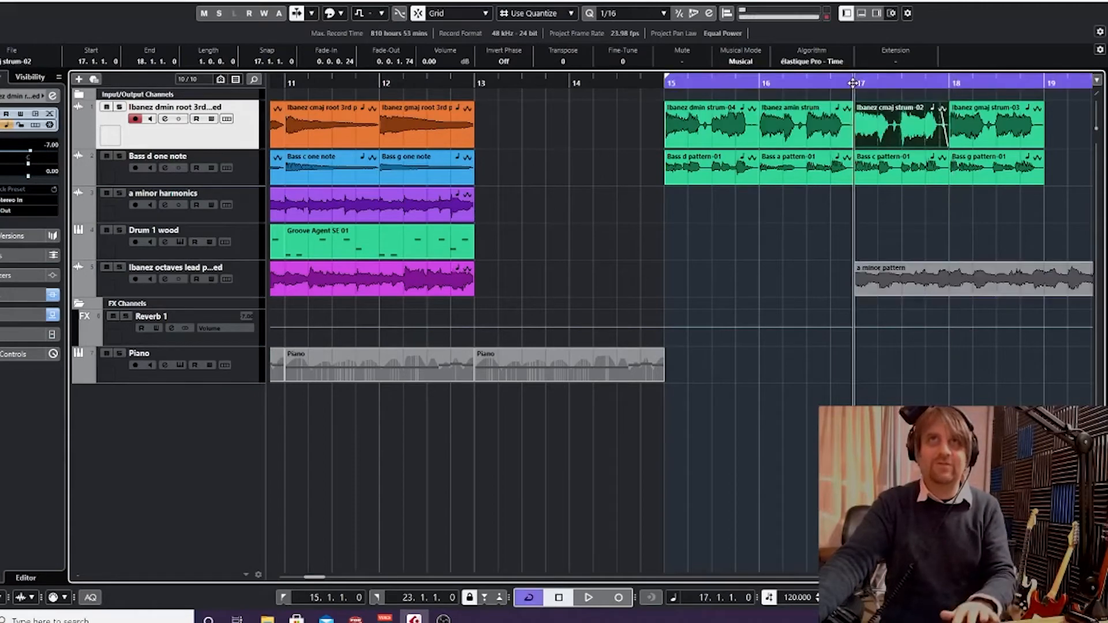
pyautogui.press('space')
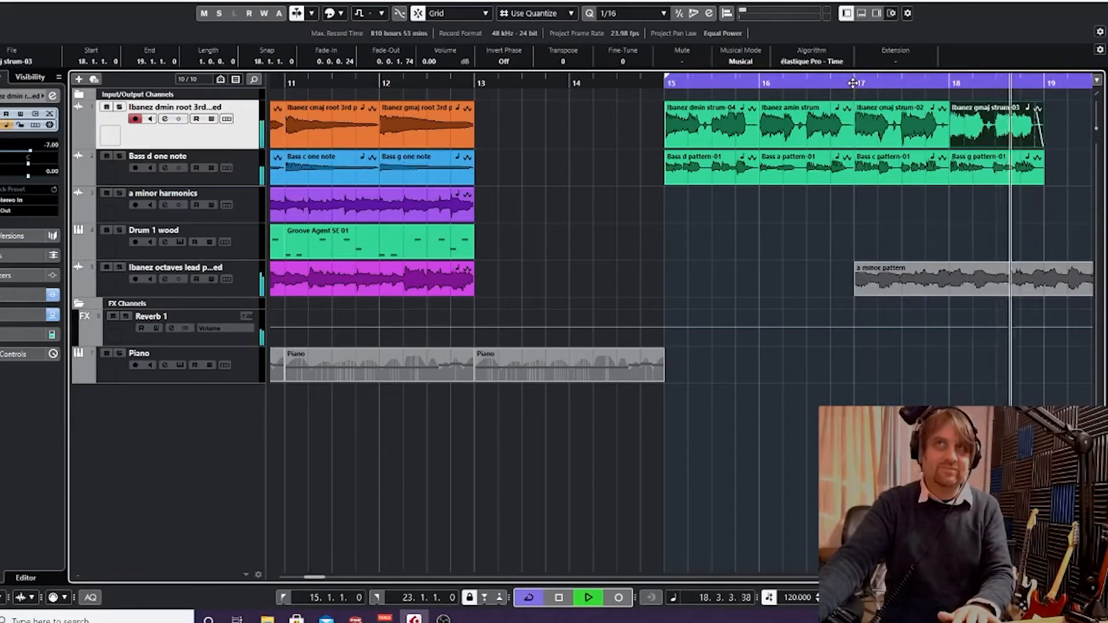
pyautogui.press('space')
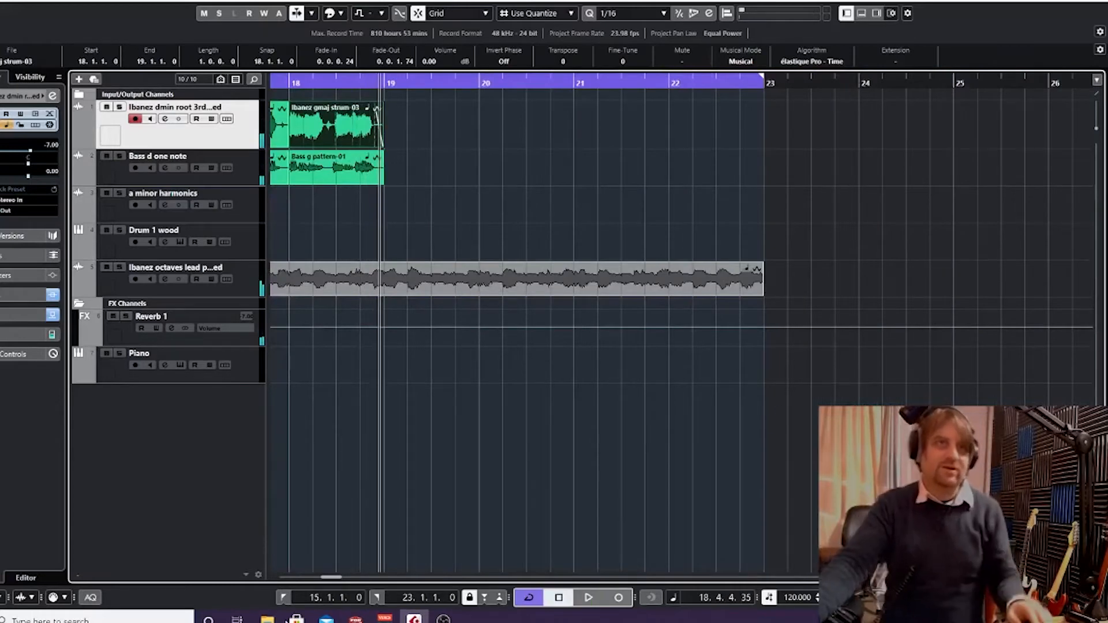
pyautogui.moveTo(325, 578); pyautogui.dragTo(313, 581)
pyautogui.click(427, 80)
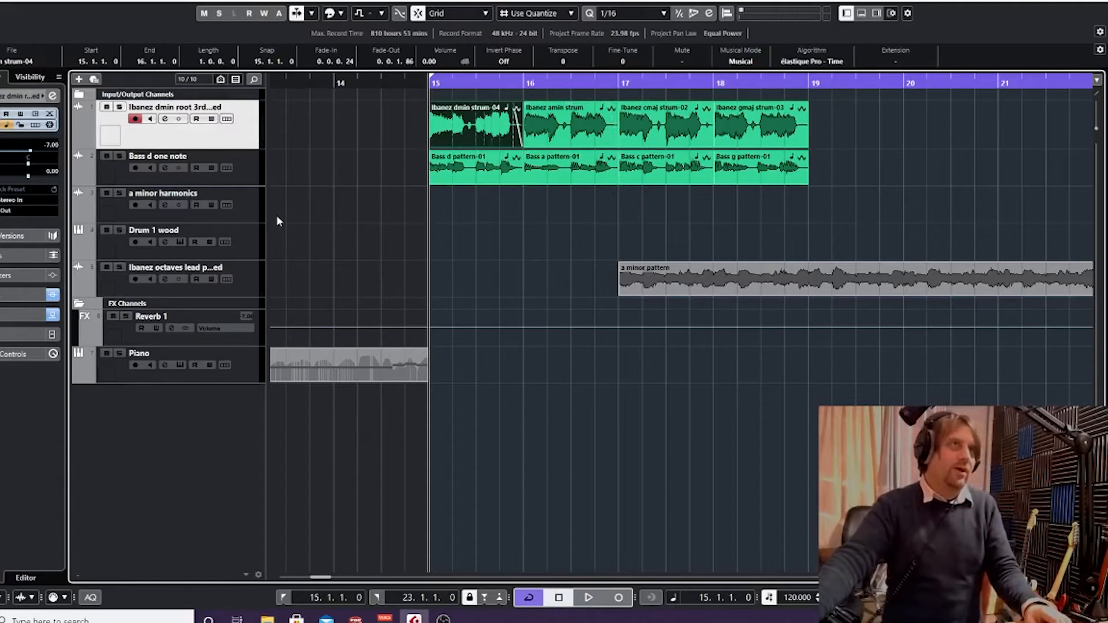
pyautogui.click(256, 238)
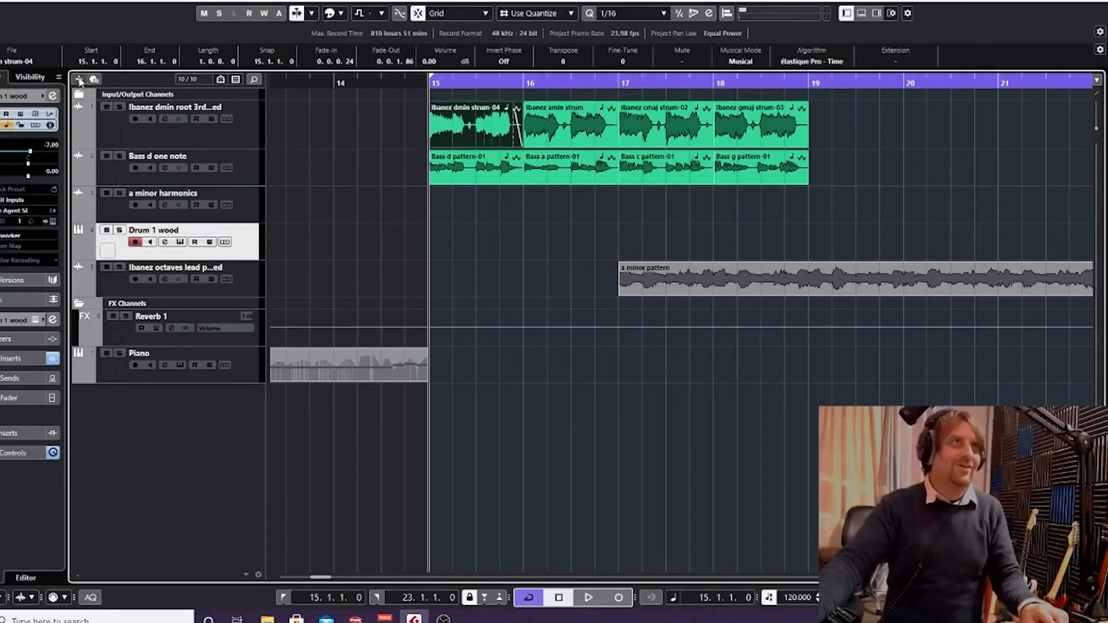
pyautogui.rightClick(247, 229)
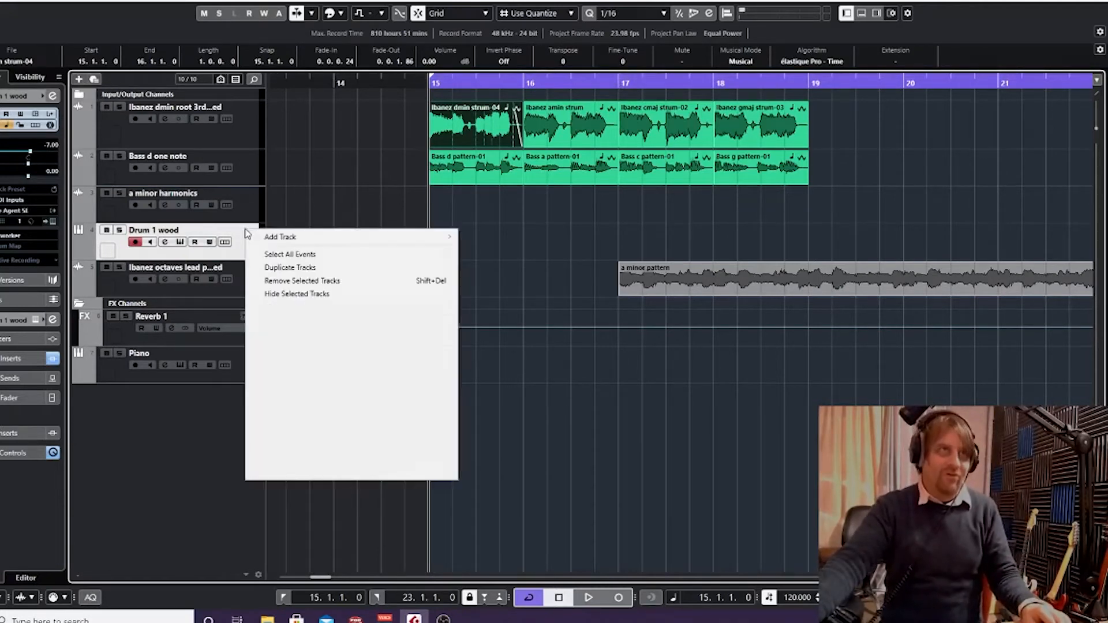
pyautogui.moveTo(300, 244)
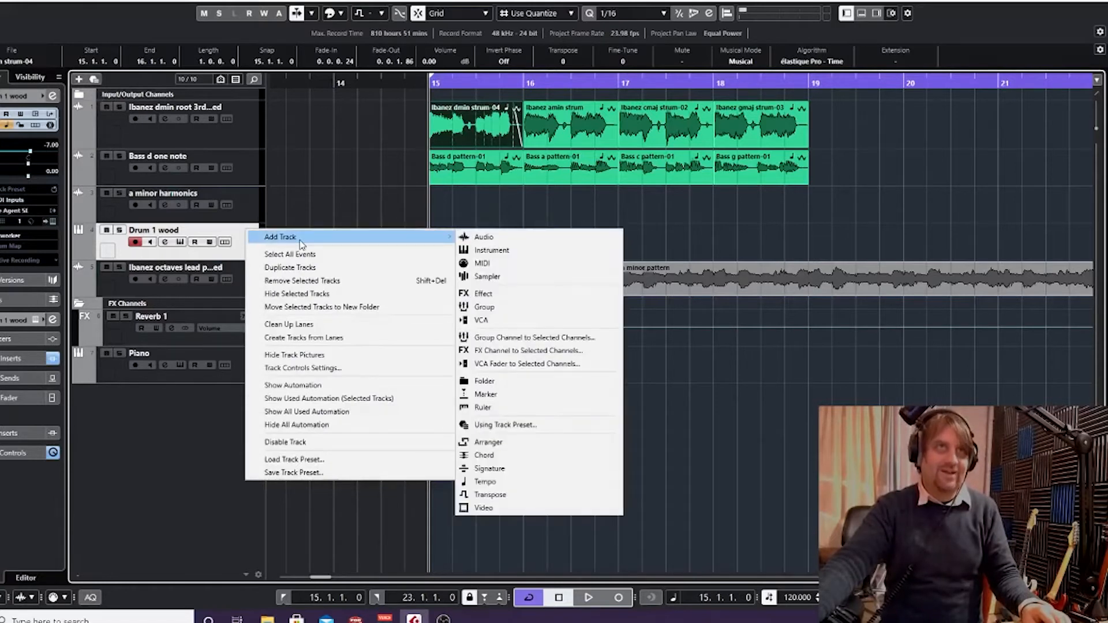
pyautogui.click(944, 11)
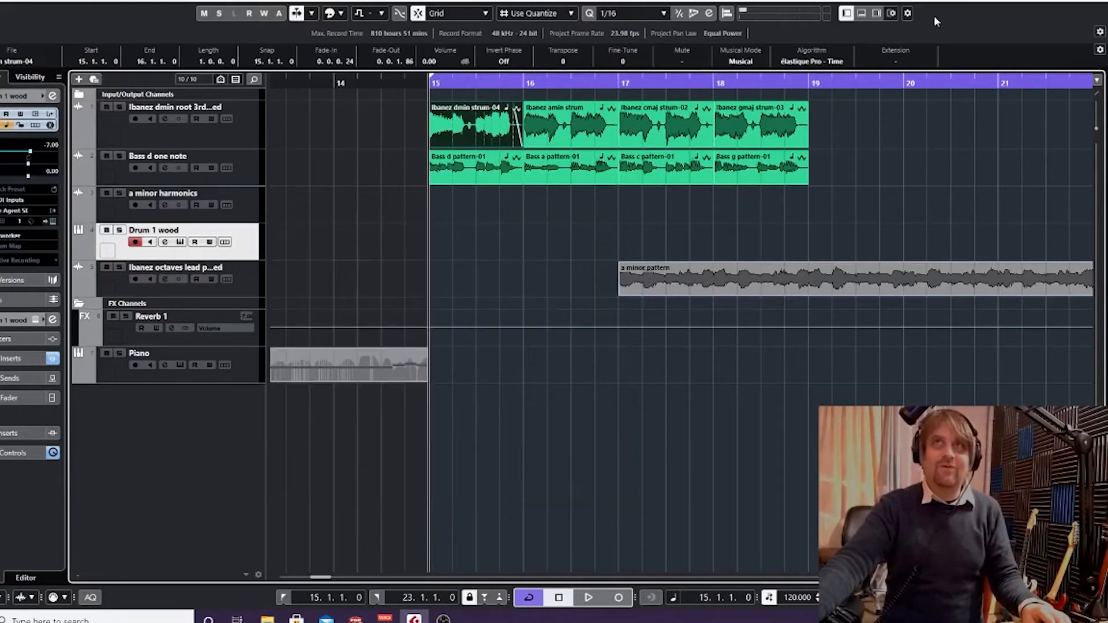
# Add the Groove Agent SE drum instrument from the VST Instruments library as a new track below the Piano track
pyautogui.click(878, 13)
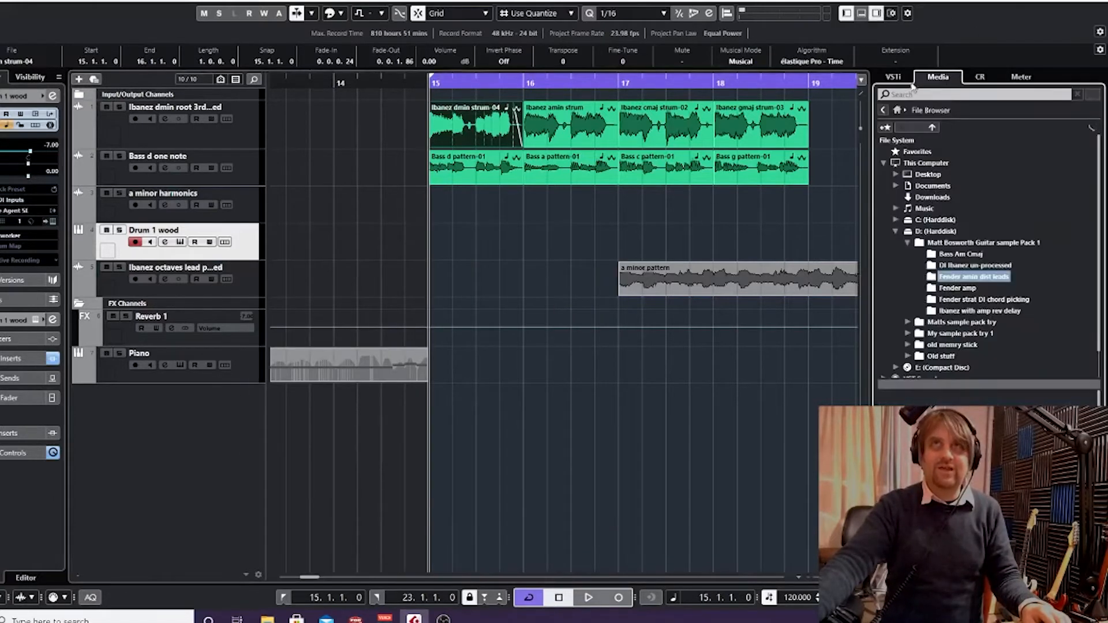
pyautogui.click(884, 112)
pyautogui.click(943, 187)
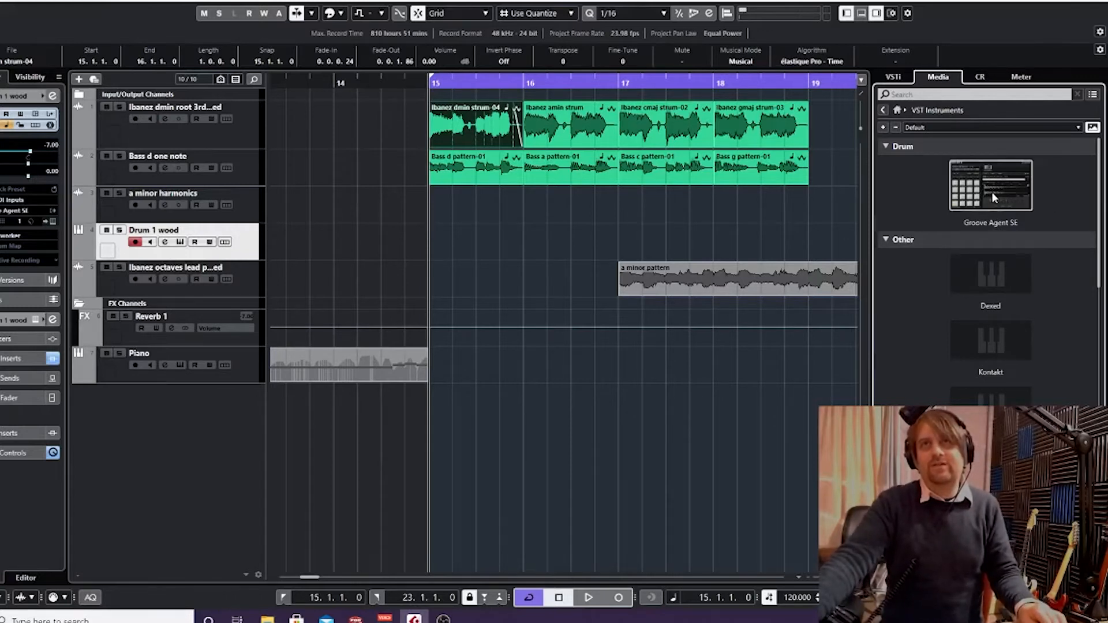
pyautogui.moveTo(991, 178); pyautogui.dragTo(134, 441)
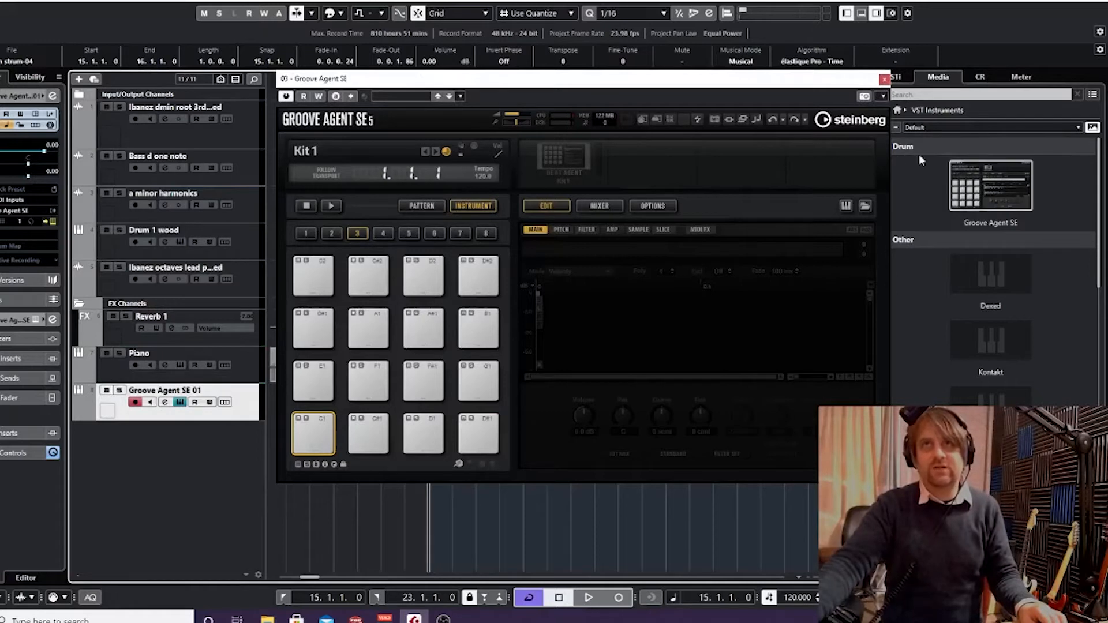
pyautogui.click(876, 12)
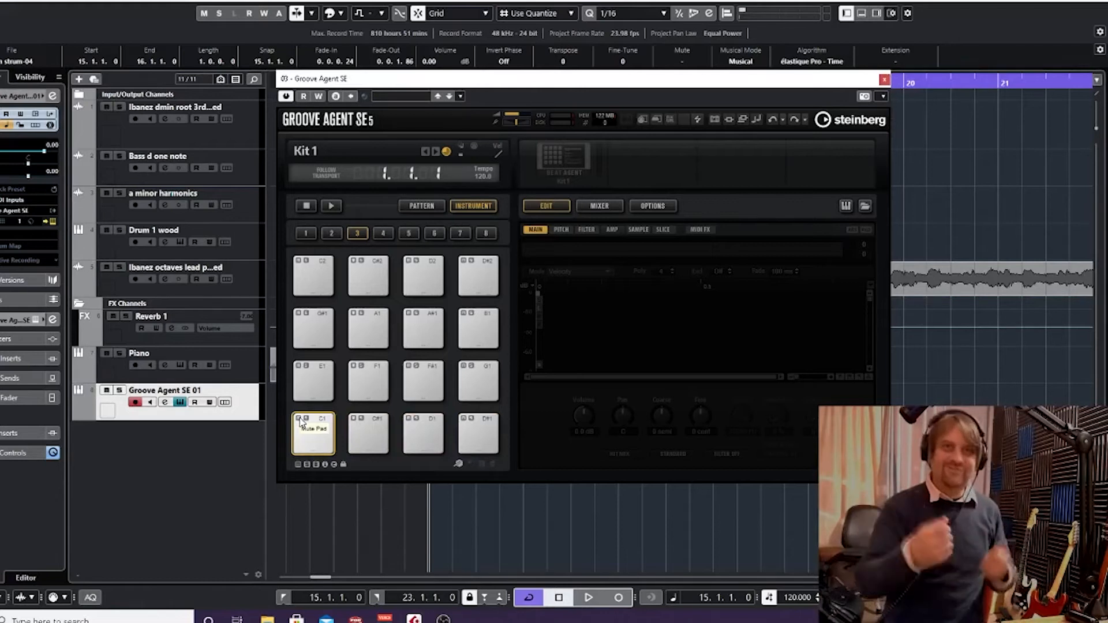
# Load the Pop Kit 1 preset into the new Groove Agent SE instrument
pyautogui.click(406, 93)
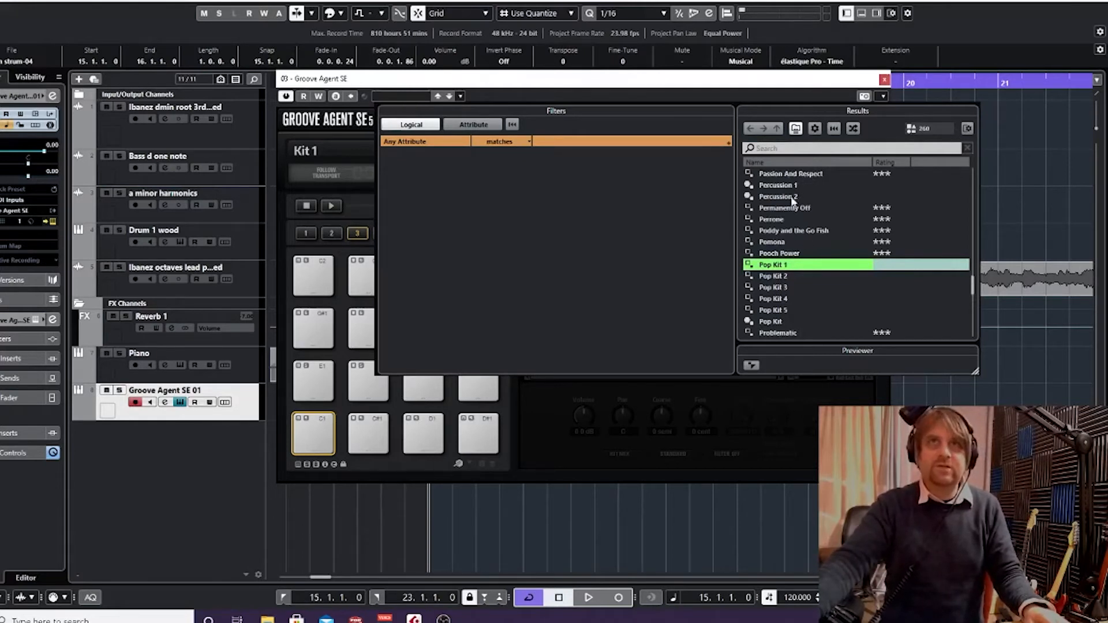
pyautogui.scroll(5, 794, 208)
pyautogui.scroll(-5, 804, 248)
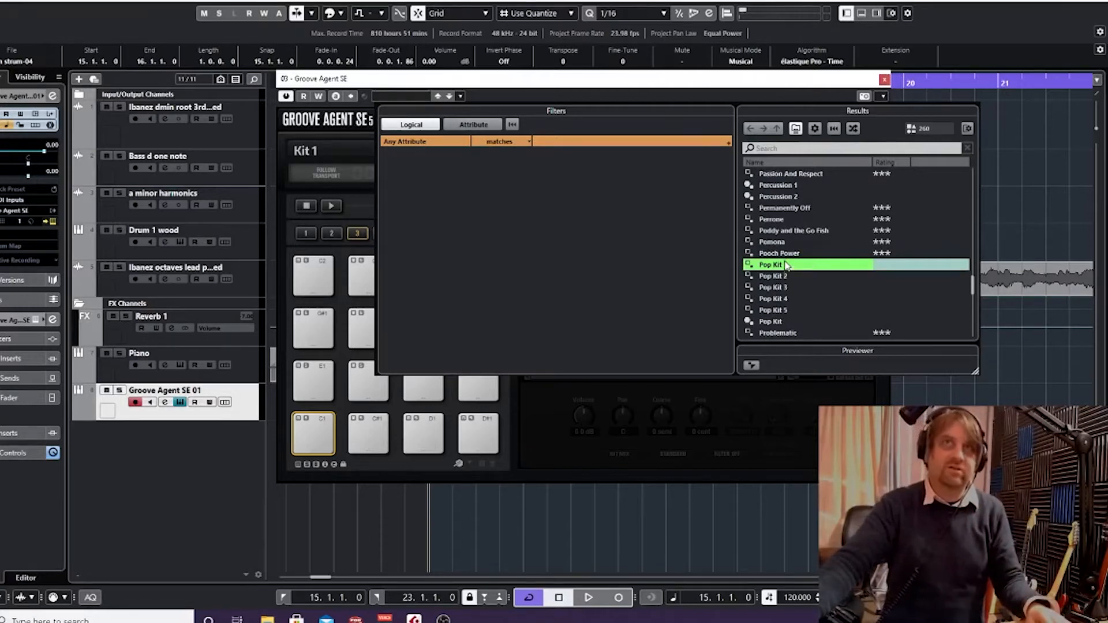
pyautogui.doubleClick(786, 264)
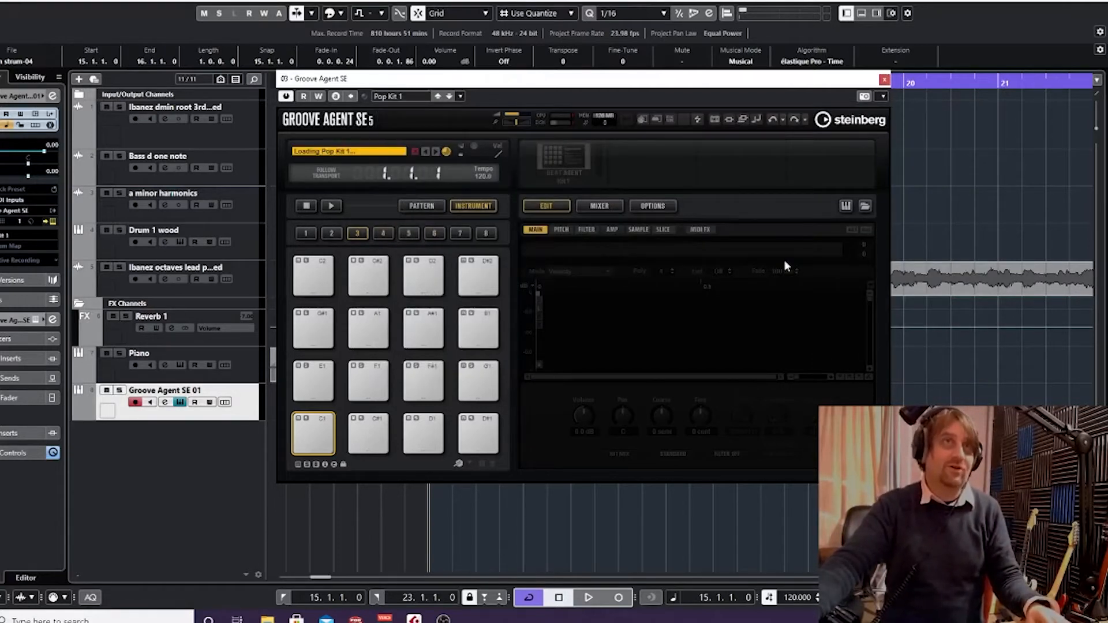
# Audition the kick, cross stick, snare and open snare pads of Pop Kit 1
pyautogui.click(320, 445)
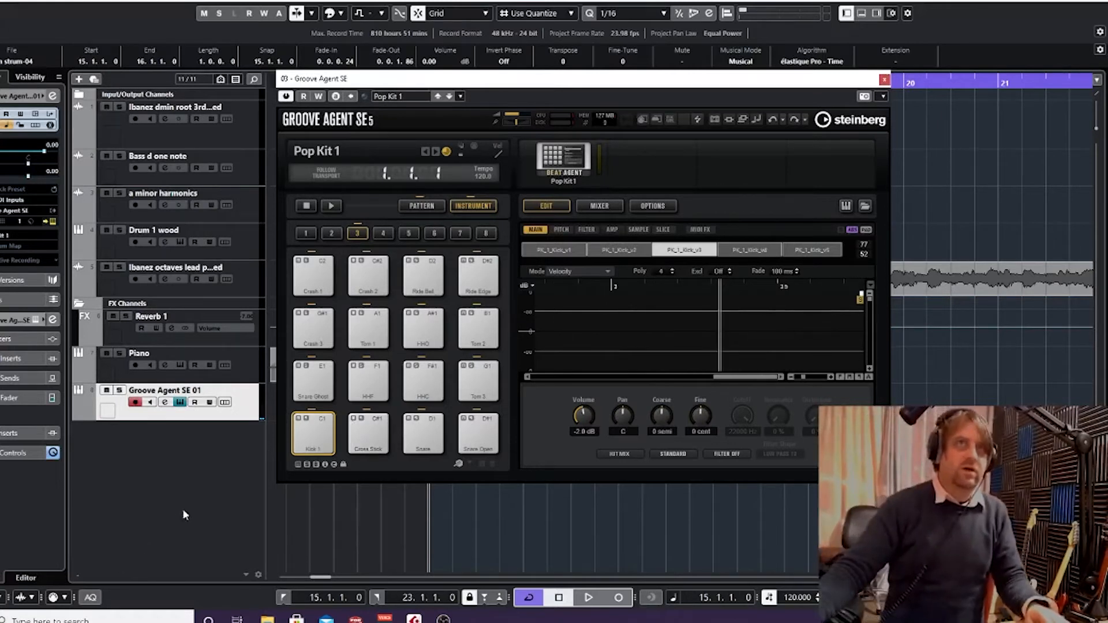
pyautogui.click(309, 445)
pyautogui.click(366, 444)
pyautogui.click(425, 443)
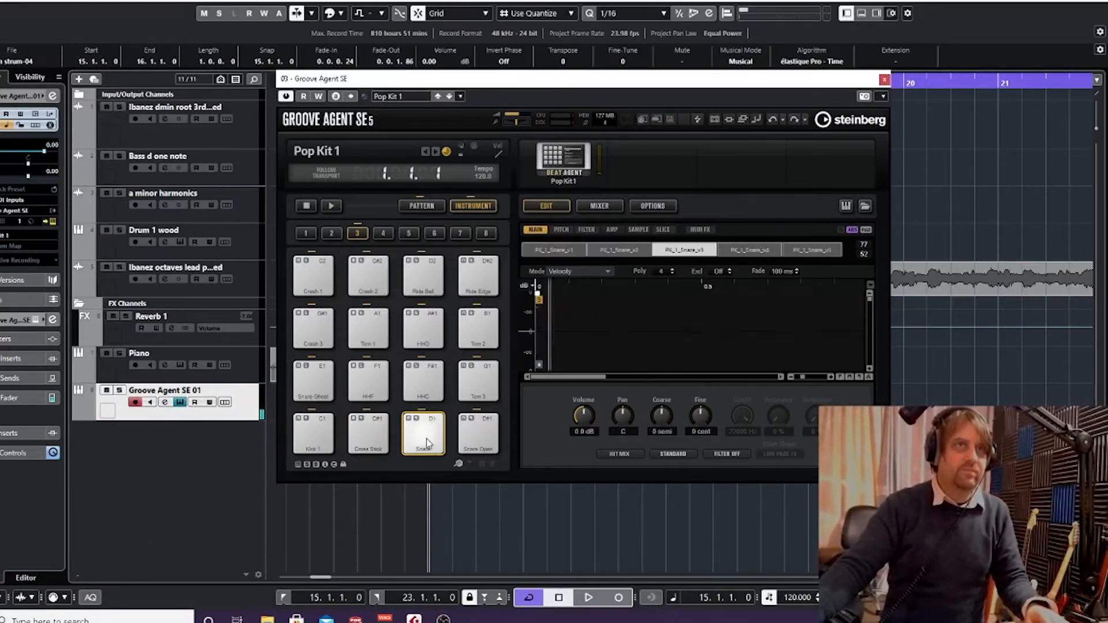
pyautogui.click(484, 443)
pyautogui.click(424, 441)
pyautogui.click(424, 440)
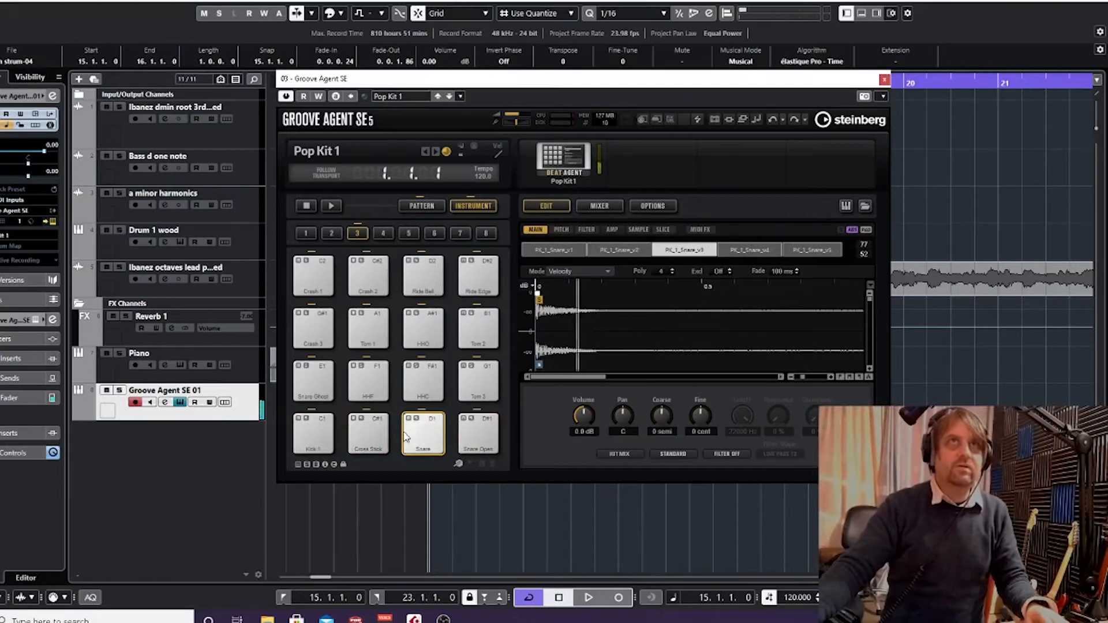
pyautogui.click(424, 441)
# Raise Groove Agent's master volume slightly and audition the kick, cross stick, ghost snare and HHF pads
pyautogui.moveTo(521, 114); pyautogui.dragTo(524, 114)
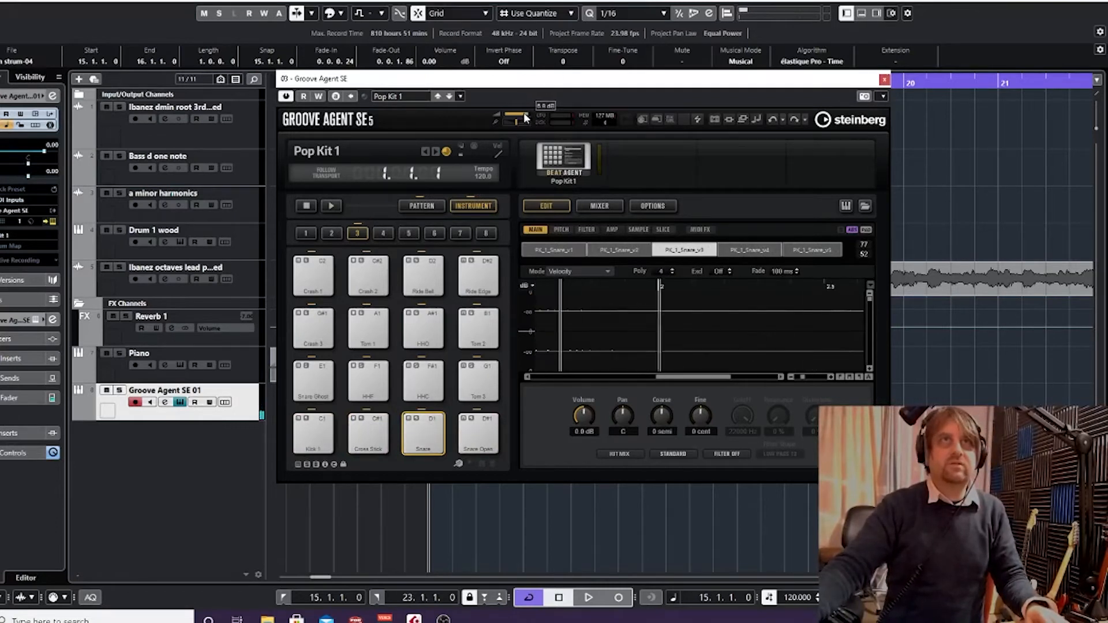
pyautogui.click(313, 436)
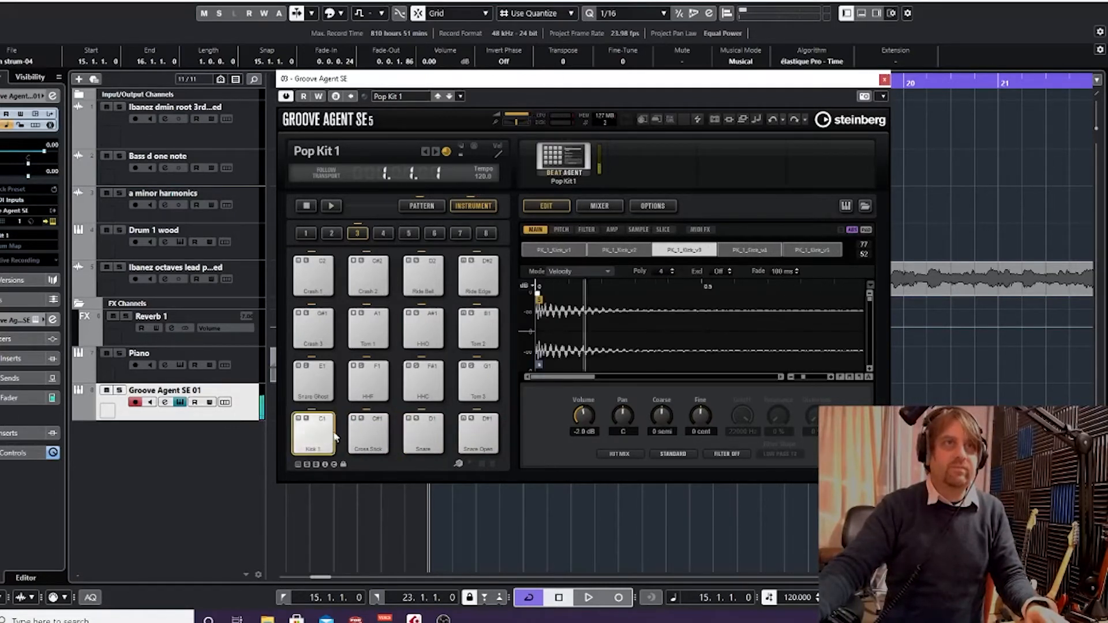
pyautogui.click(354, 431)
pyautogui.click(359, 385)
pyautogui.click(327, 387)
pyautogui.click(352, 382)
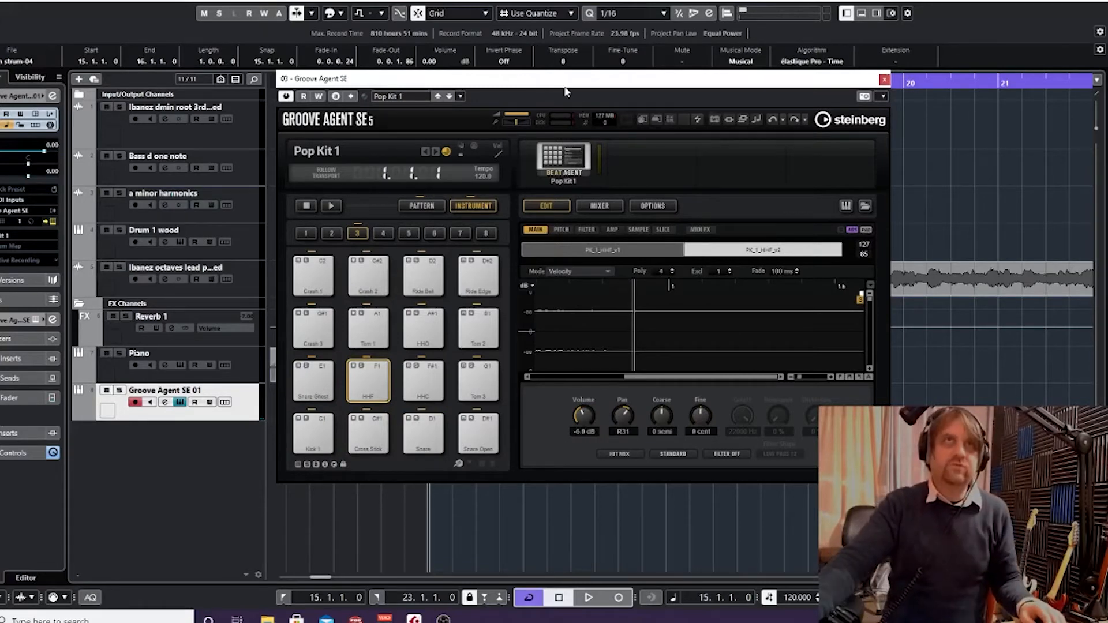
# Audition Pop Kit 1's Beat 2, Beat 3 and Beat 5 patterns and place Beat 5 on the Groove Agent SE 01 track at bar 15
pyautogui.moveTo(577, 90); pyautogui.dragTo(924, 104)
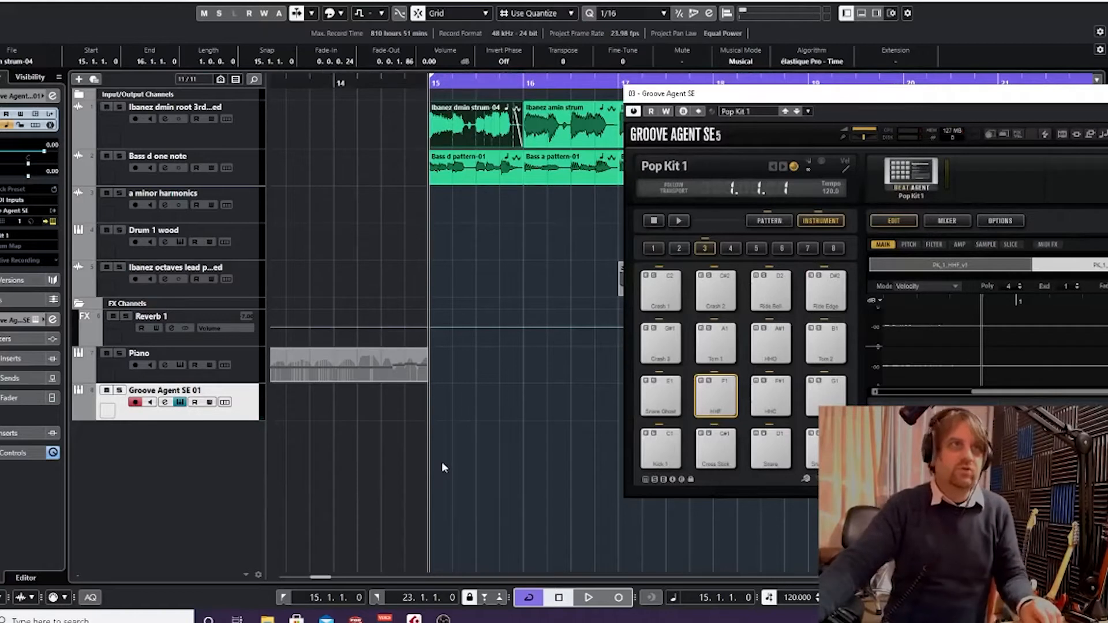
pyautogui.click(763, 221)
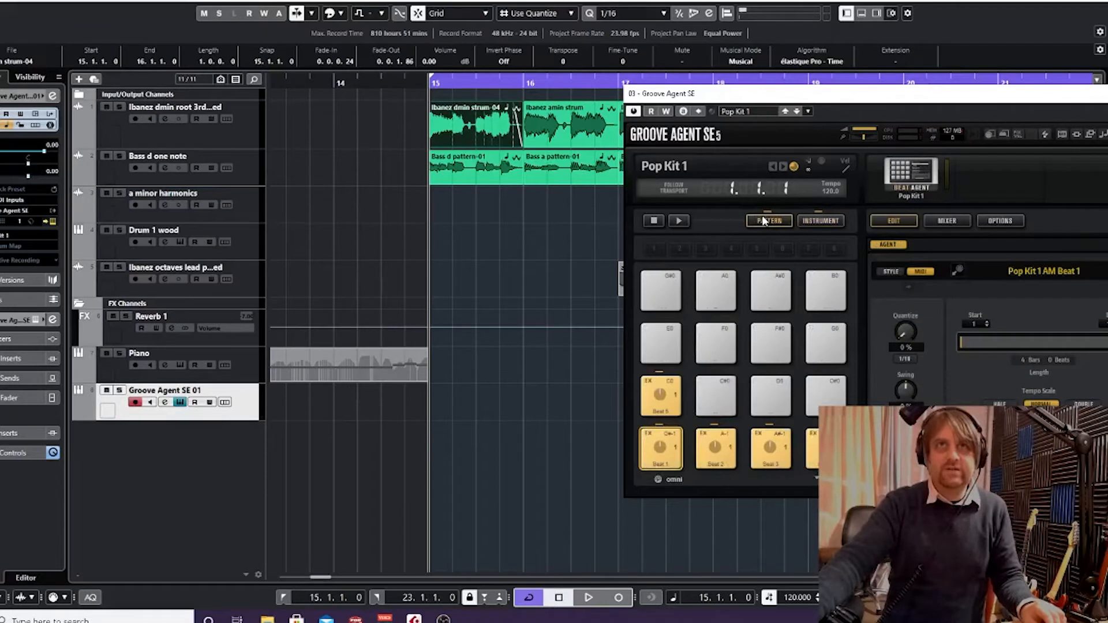
pyautogui.click(714, 452)
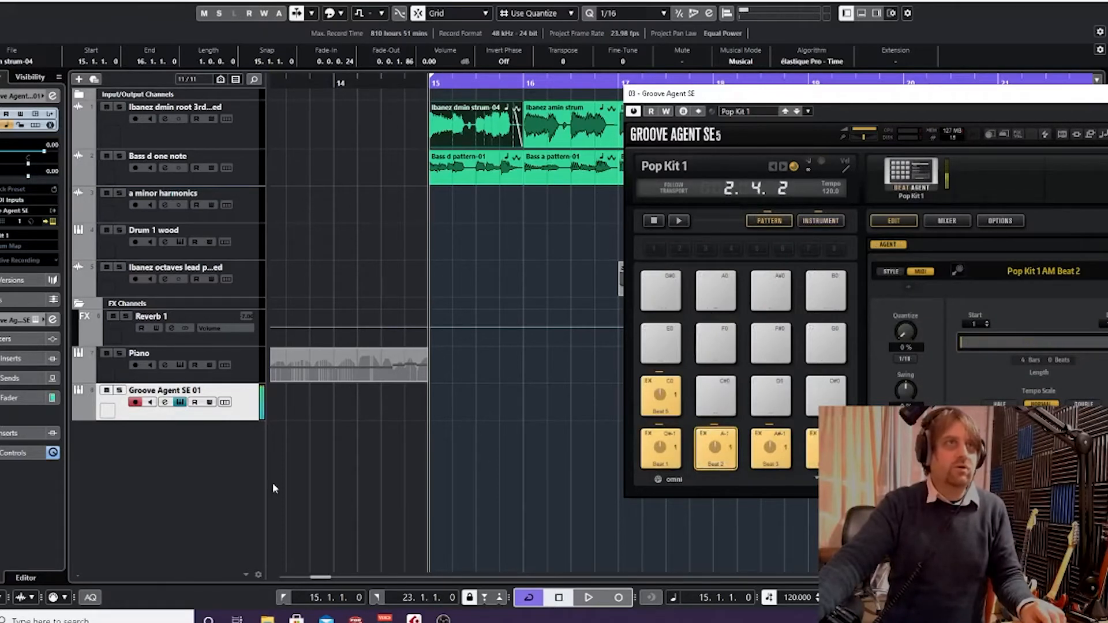
pyautogui.click(763, 452)
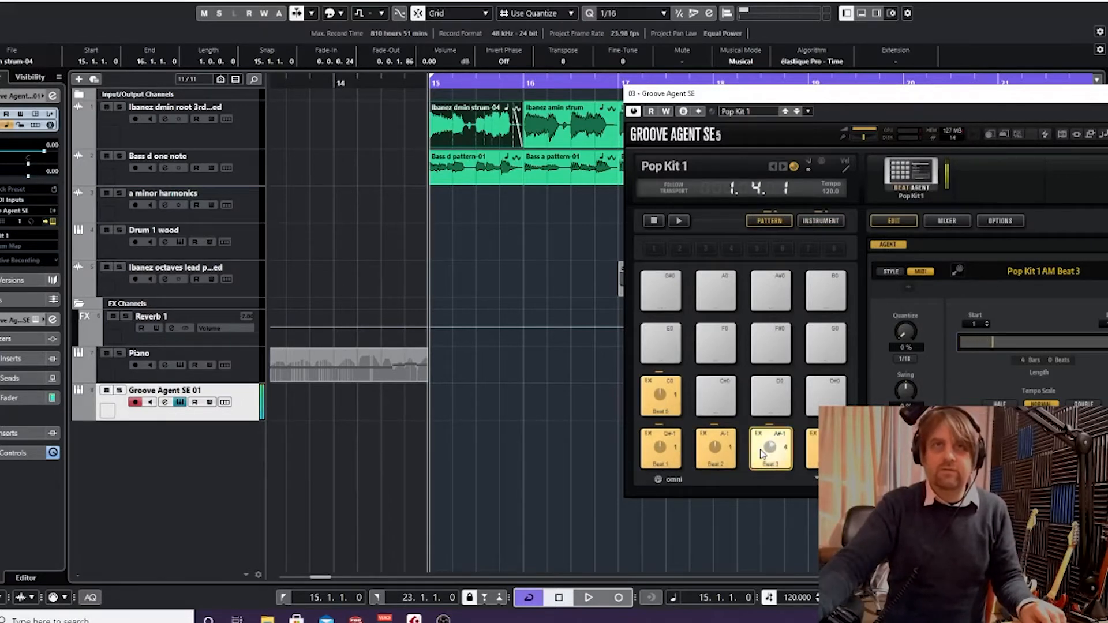
pyautogui.click(658, 407)
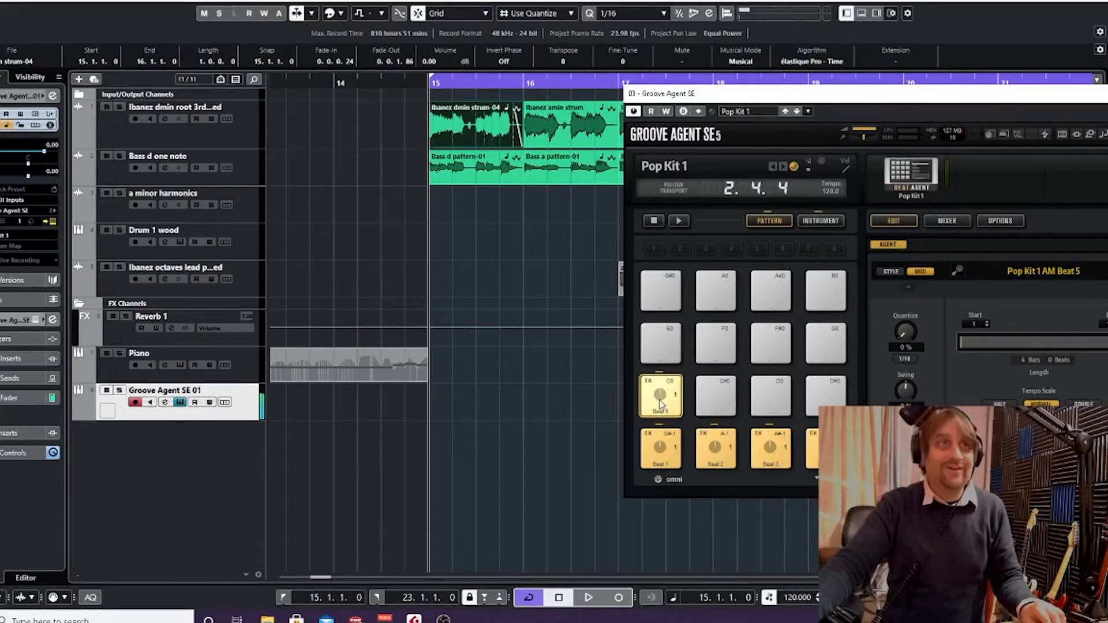
pyautogui.moveTo(661, 404)
pyautogui.mouseDown()
pyautogui.moveTo(495, 385)
pyautogui.moveTo(425, 408)
pyautogui.moveTo(606, 392)
pyautogui.moveTo(497, 382)
pyautogui.moveTo(430, 406)
pyautogui.mouseUp()
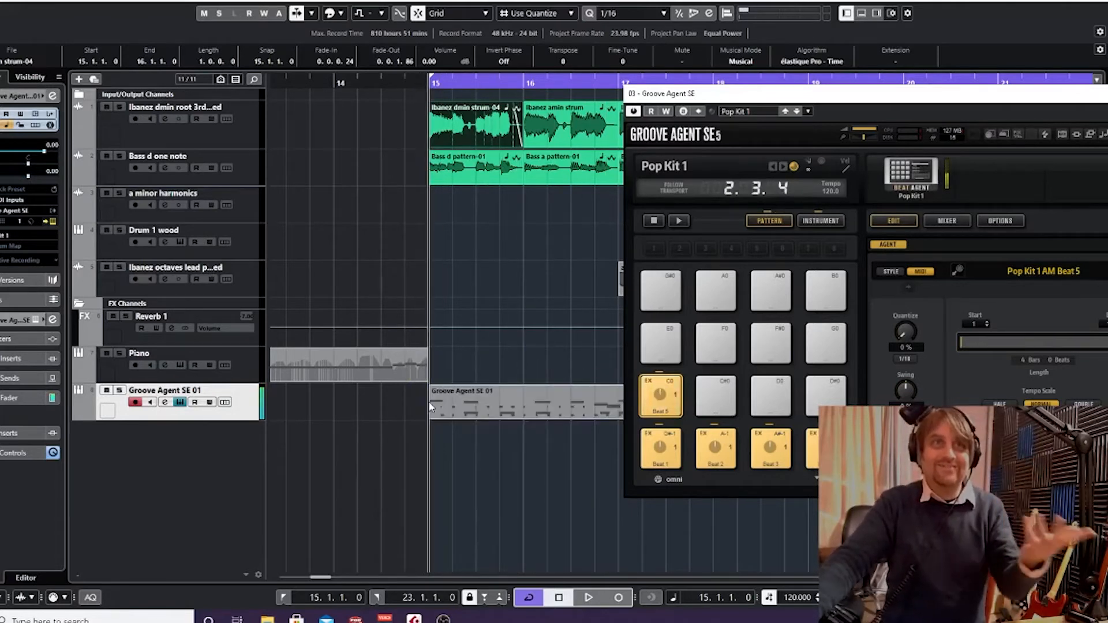
# Play the section from bar 15 while lowering Groove Agent's master volume slightly, and close the instrument window
pyautogui.press('space')
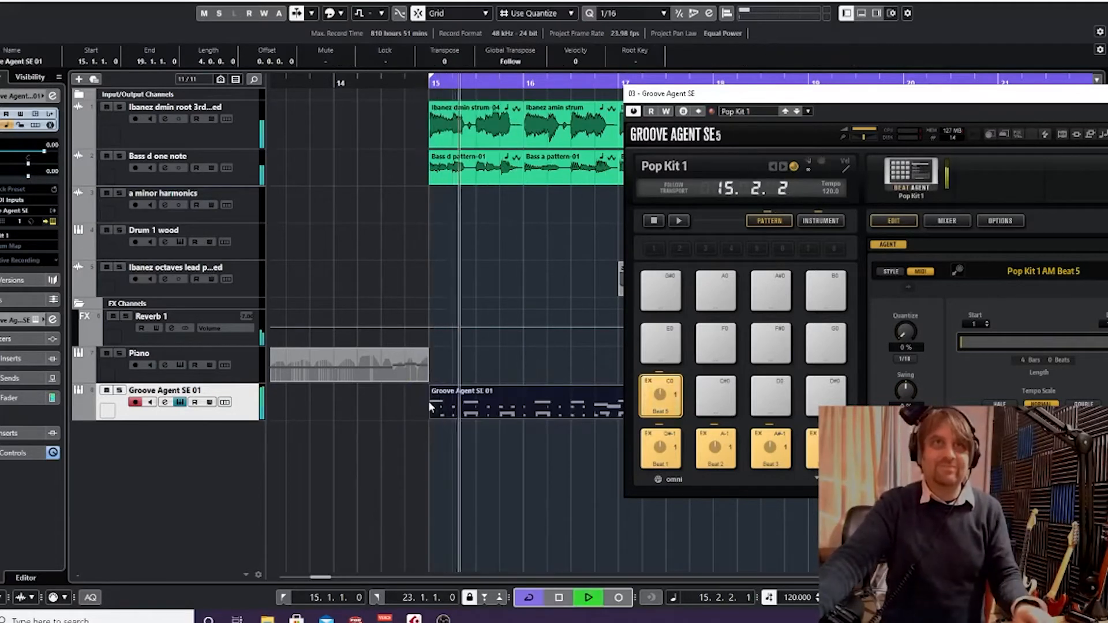
pyautogui.click(862, 130)
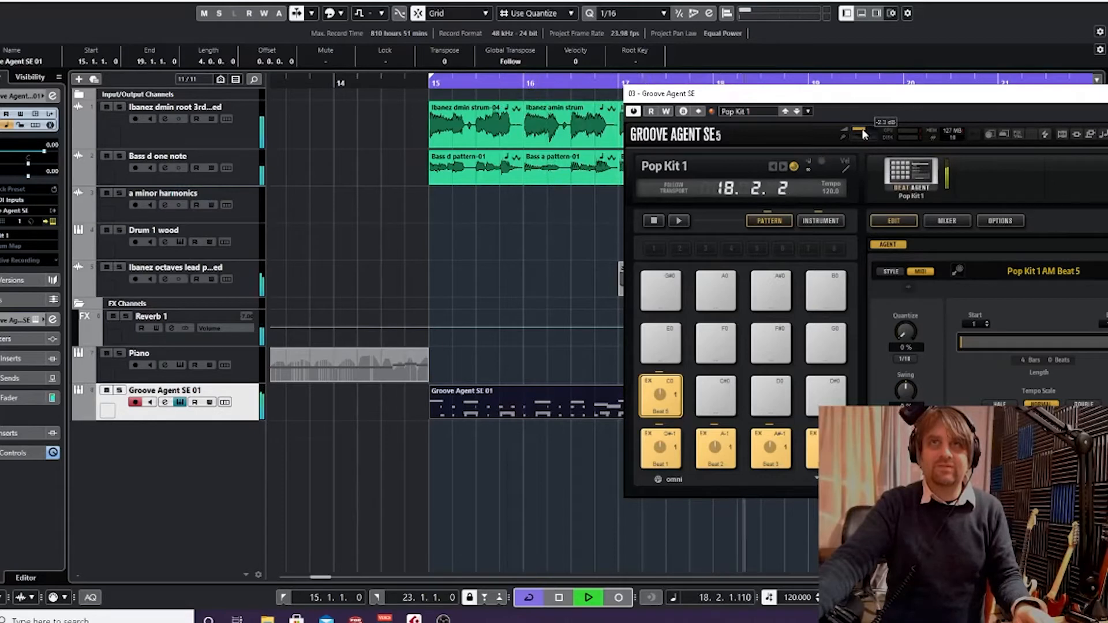
pyautogui.press('space')
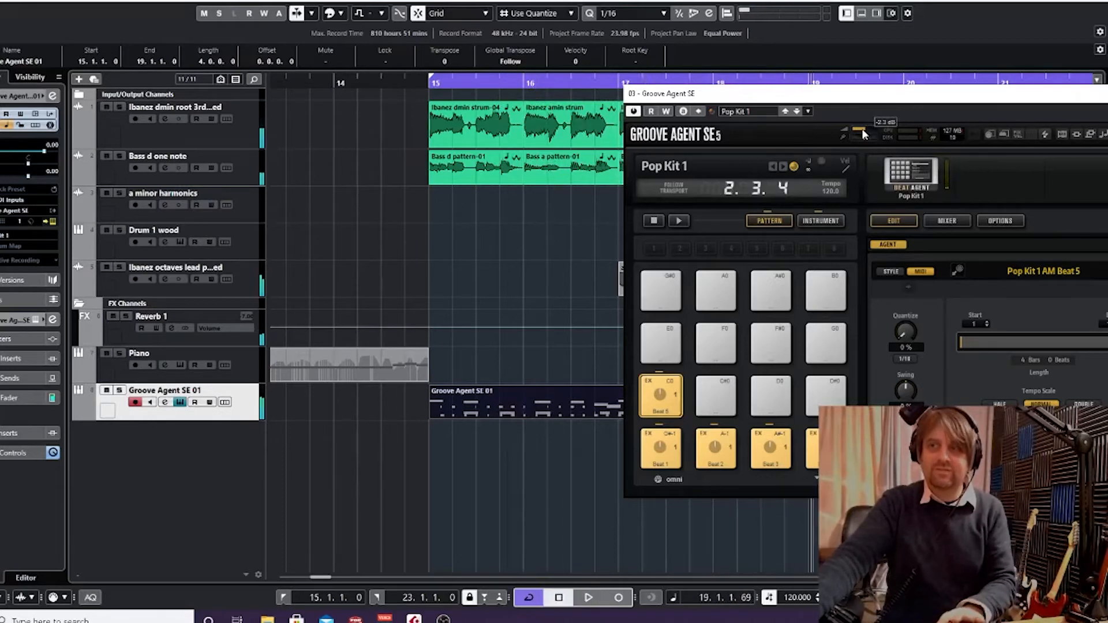
pyautogui.moveTo(885, 104); pyautogui.dragTo(418, 139)
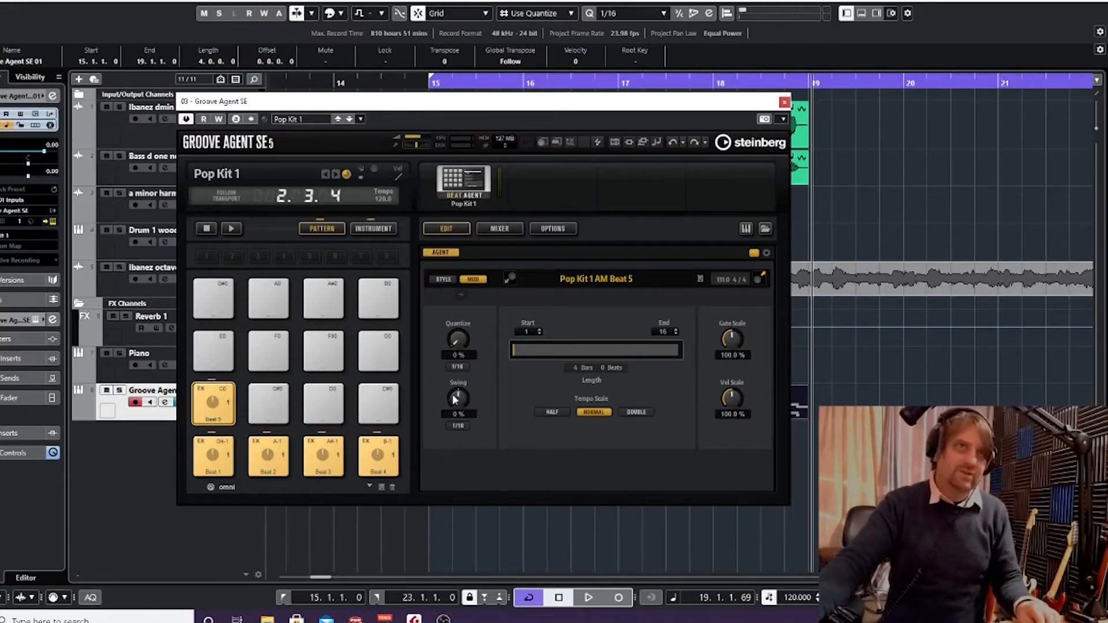
pyautogui.click(784, 103)
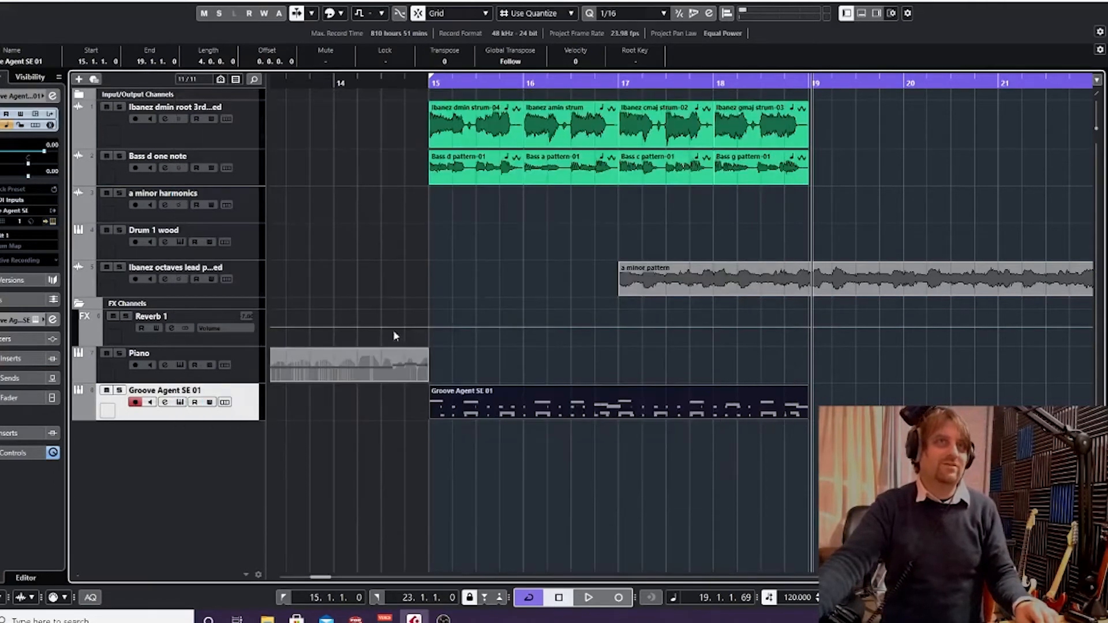
# Play the strums, bass, lead and drum beat together from bar 15
pyautogui.click(429, 84)
pyautogui.press('space')
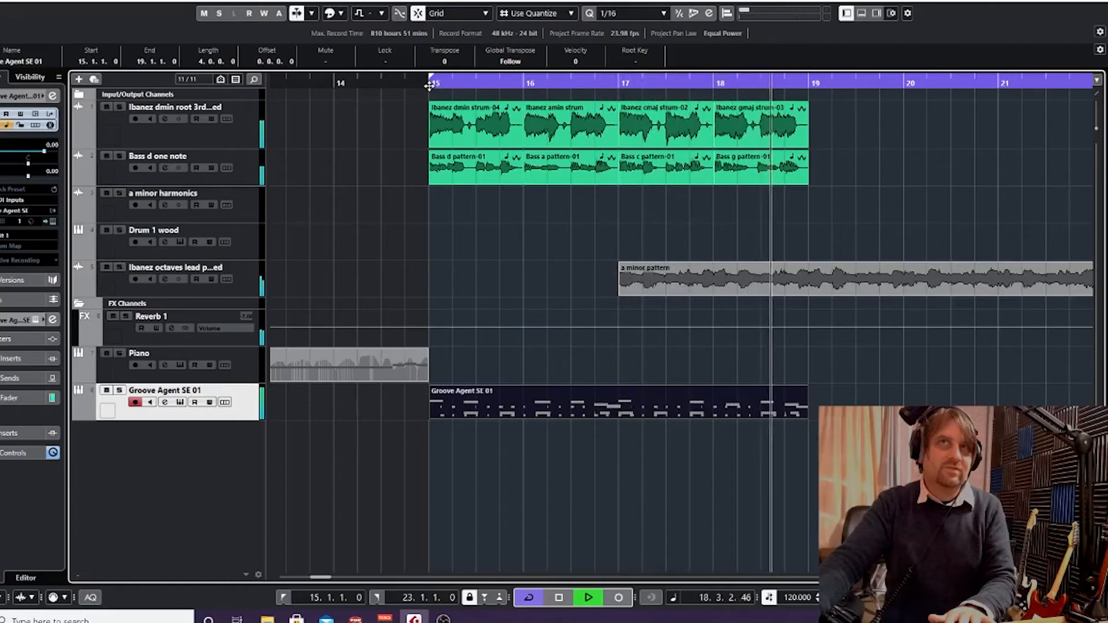
pyautogui.press('space')
# Duplicate the C and G strum and bass clips to bar 19, and repeat the Groove Agent part's bars 17–18 there
pyautogui.moveTo(787, 223); pyautogui.dragTo(638, 143)
pyautogui.hotkey('ctrl', 'd')
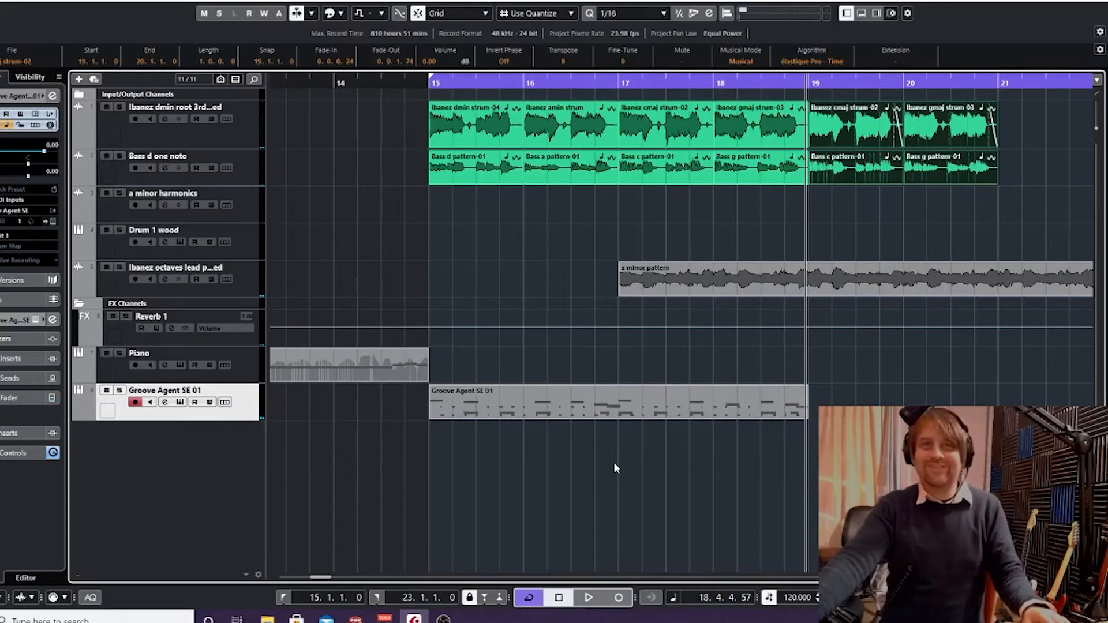
pyautogui.click(618, 403)
pyautogui.click(647, 407)
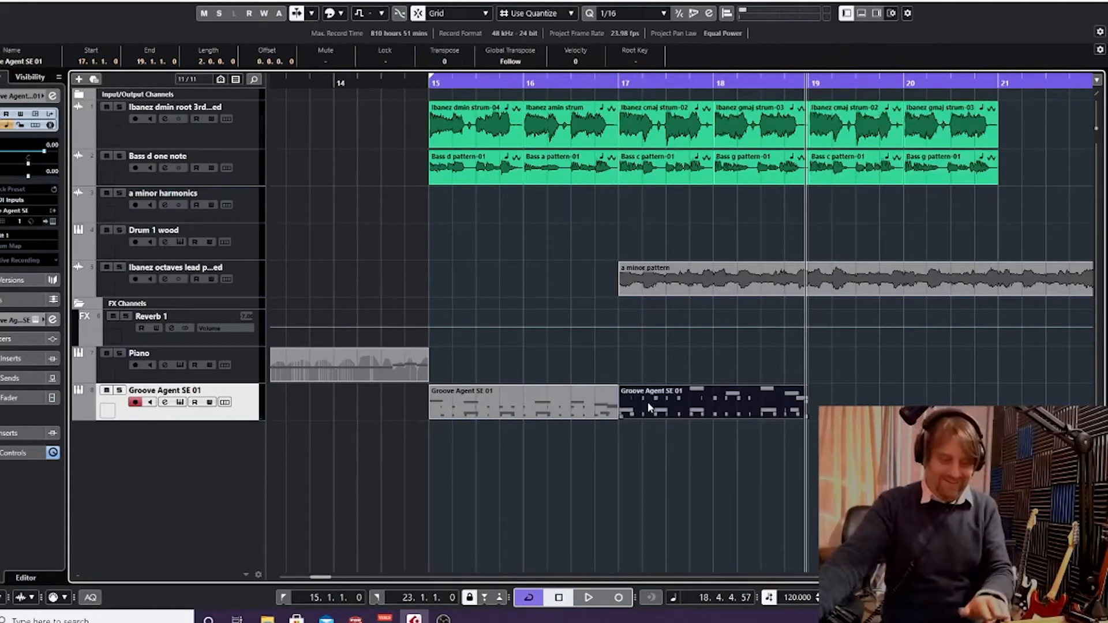
pyautogui.hotkey('ctrl', 'd')
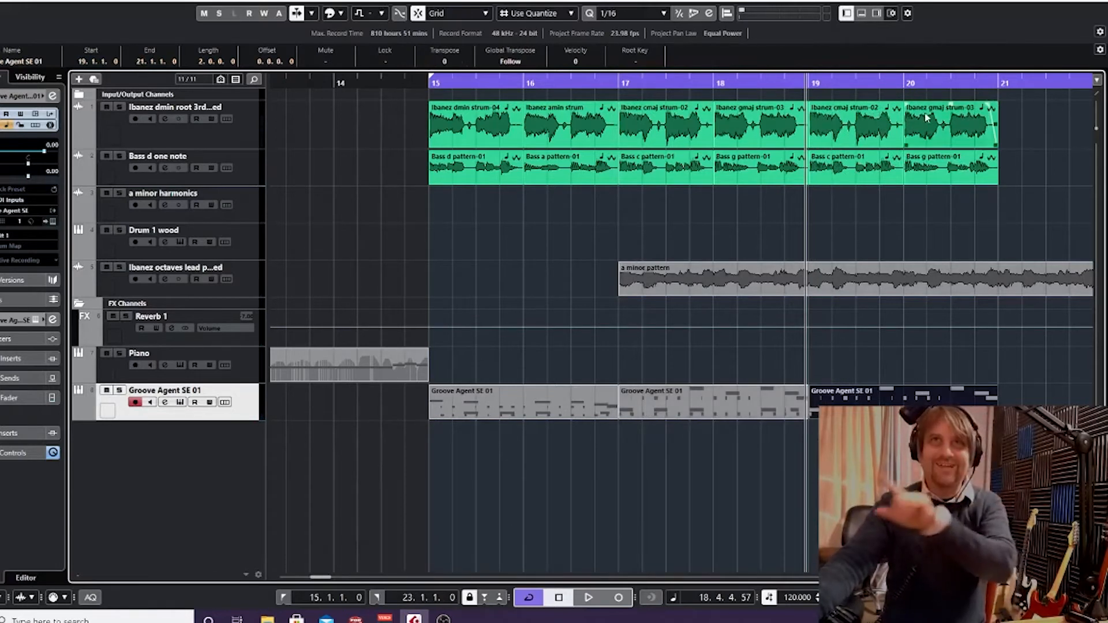
# Select the Groove Agent part at bar 17 and switch to the Split tool and back to Object Selection
pyautogui.click(627, 399)
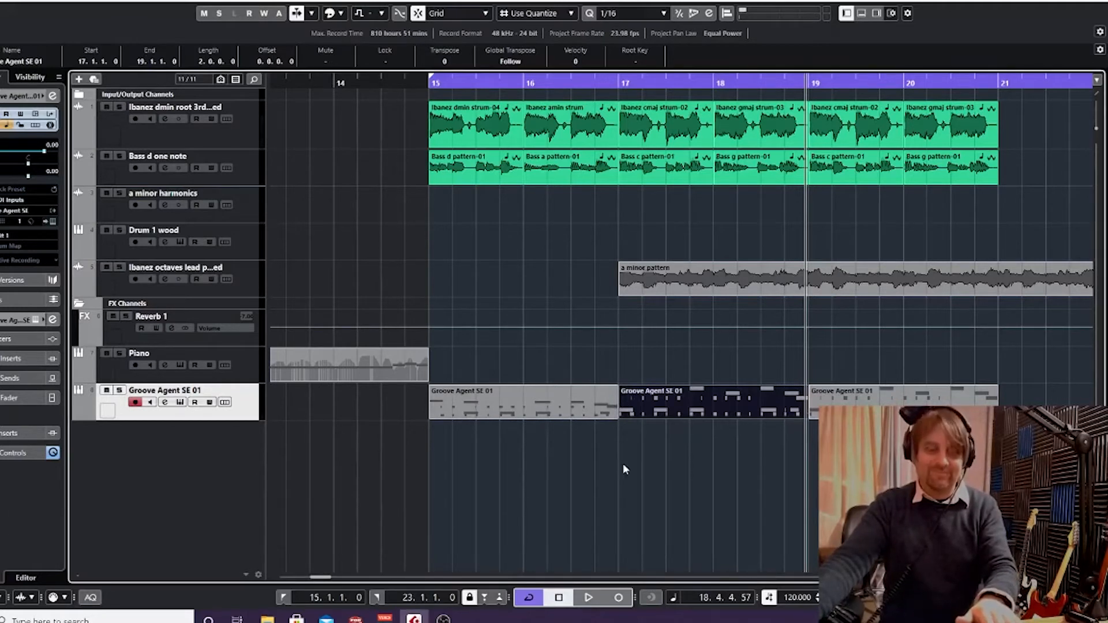
pyautogui.press('3')
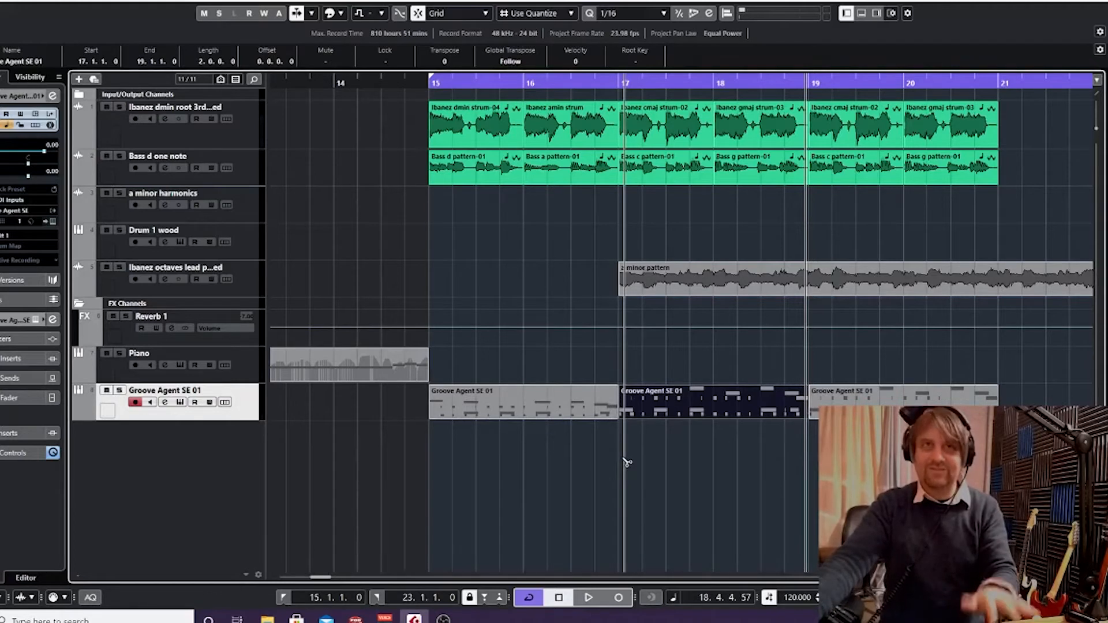
pyautogui.rightClick(626, 462)
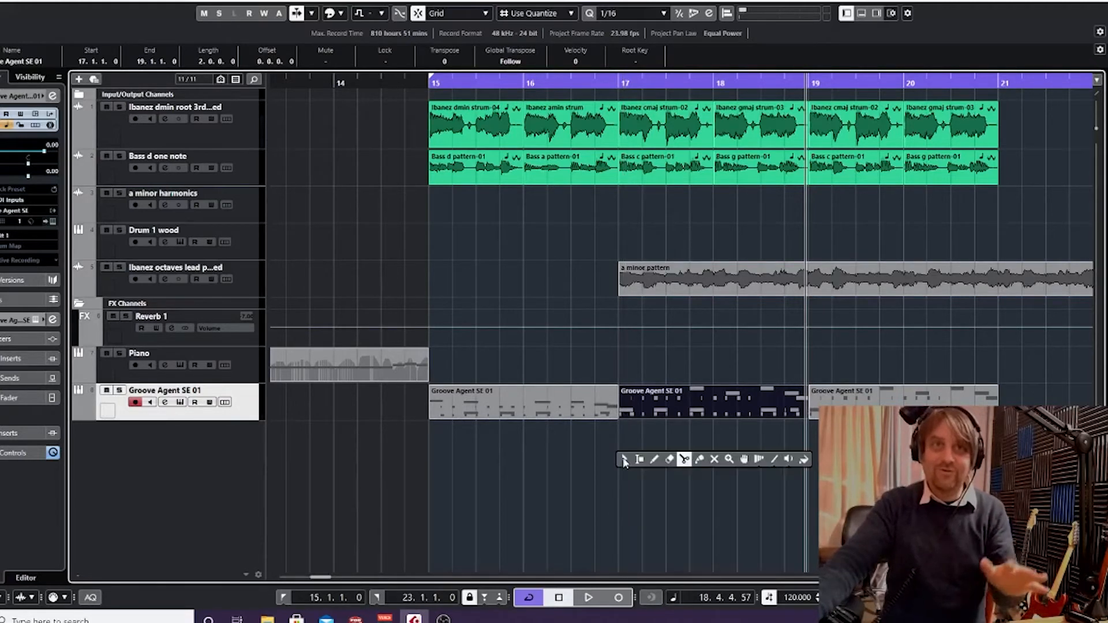
pyautogui.click(623, 463)
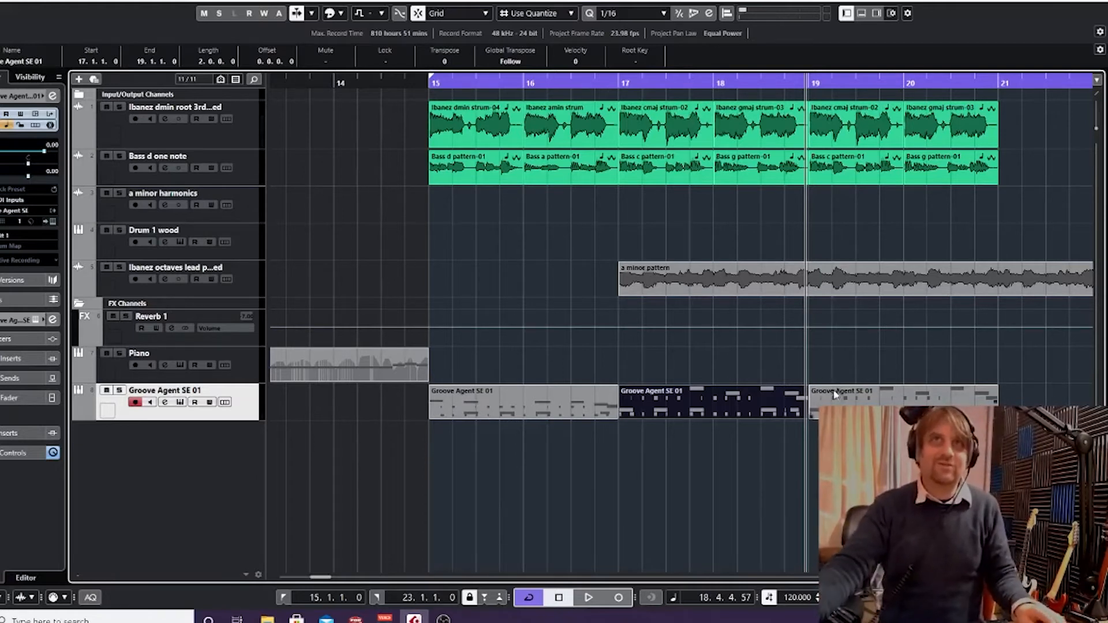
# Play the extended section from bar 17 and undo the duplicated clips and the Groove Agent split
pyautogui.click(619, 81)
pyautogui.press('space')
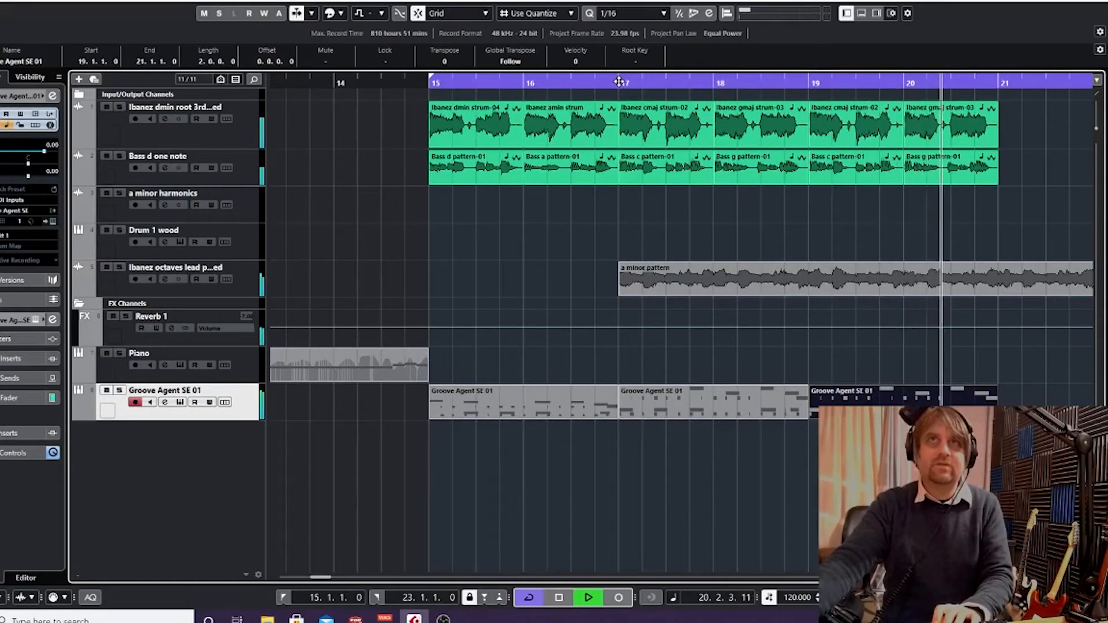
pyautogui.press('space')
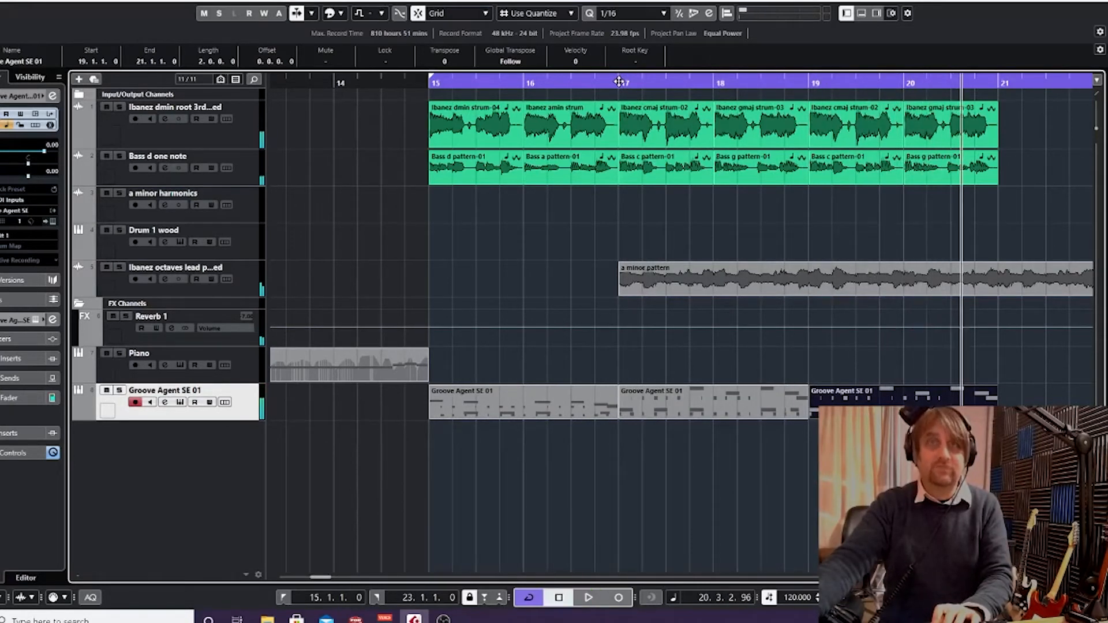
pyautogui.press('Delete')
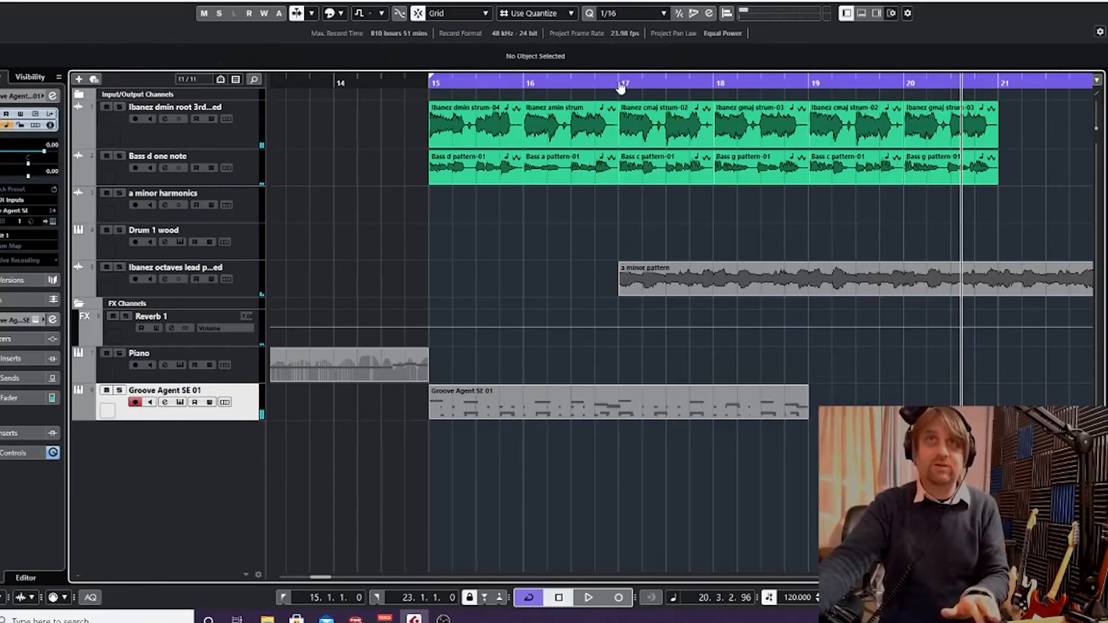
pyautogui.hotkey('ctrl', 'z')
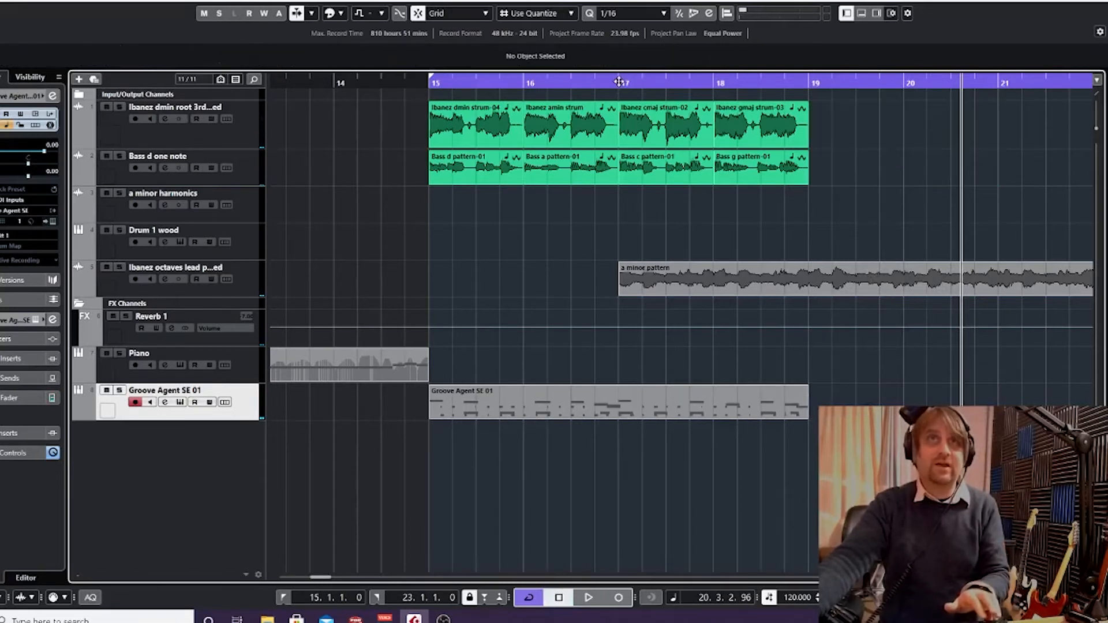
# Split the a minor pattern clip at bar 19 and delete the part after the split
pyautogui.rightClick(753, 285)
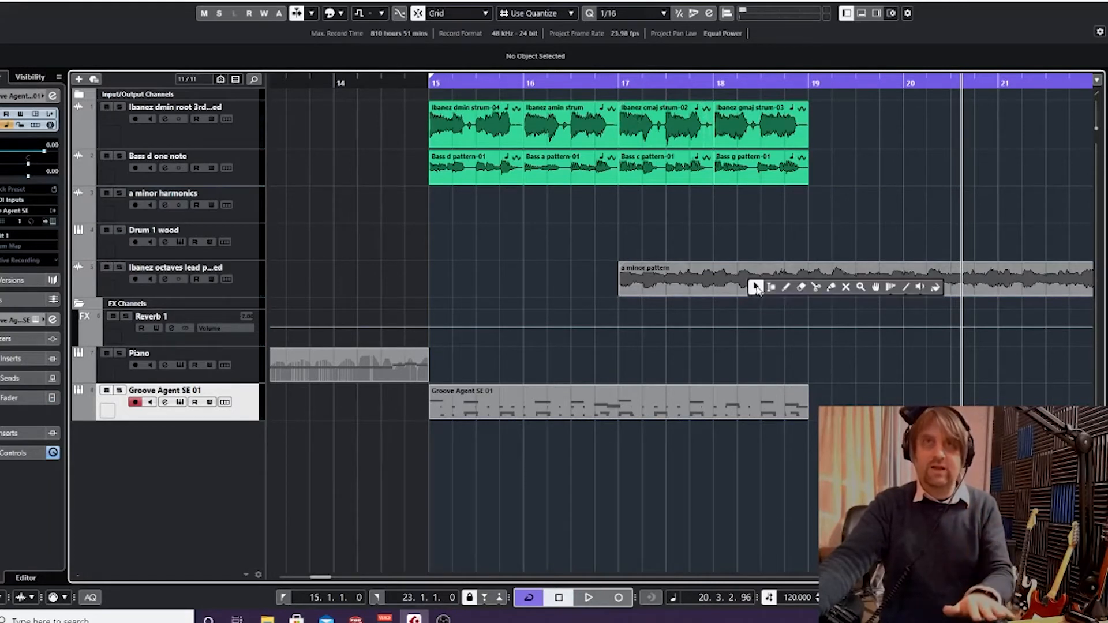
pyautogui.click(814, 286)
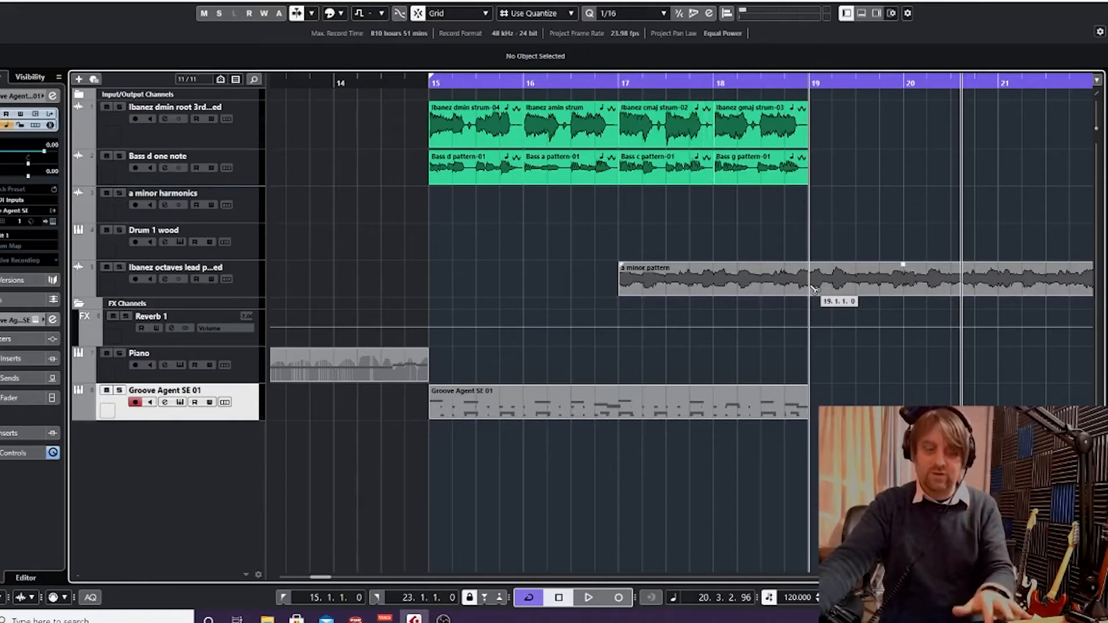
pyautogui.click(813, 288)
pyautogui.rightClick(813, 288)
pyautogui.click(827, 284)
pyautogui.click(827, 284)
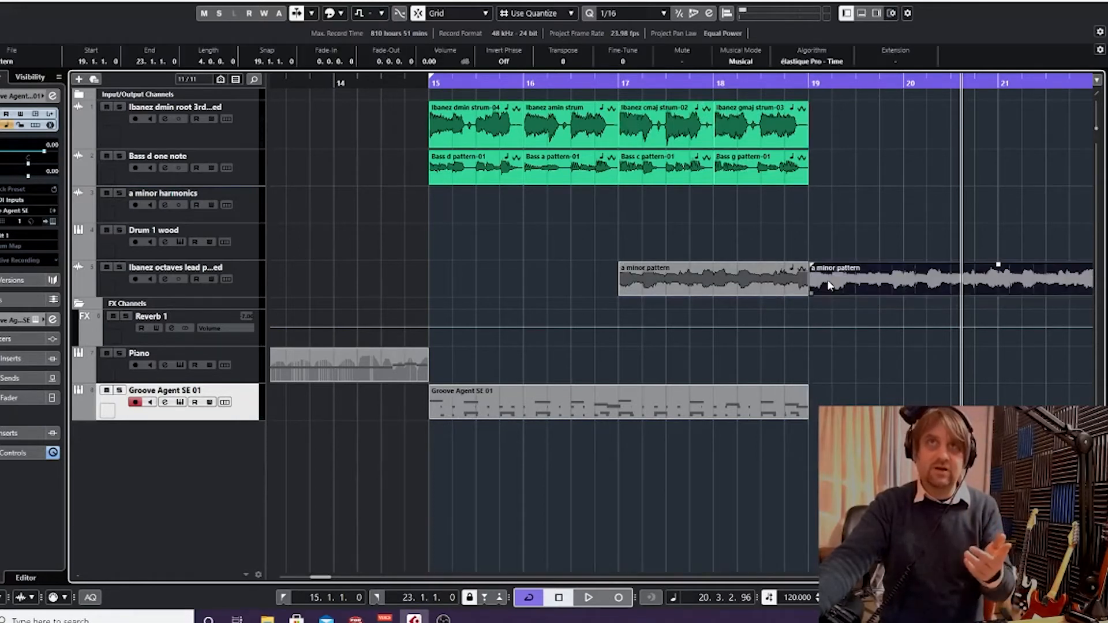
pyautogui.press('Delete')
# Duplicate all strum, bass, lead and drum clips from bars 15–18 so the copies start at bar 19
pyautogui.moveTo(828, 449); pyautogui.dragTo(437, 117)
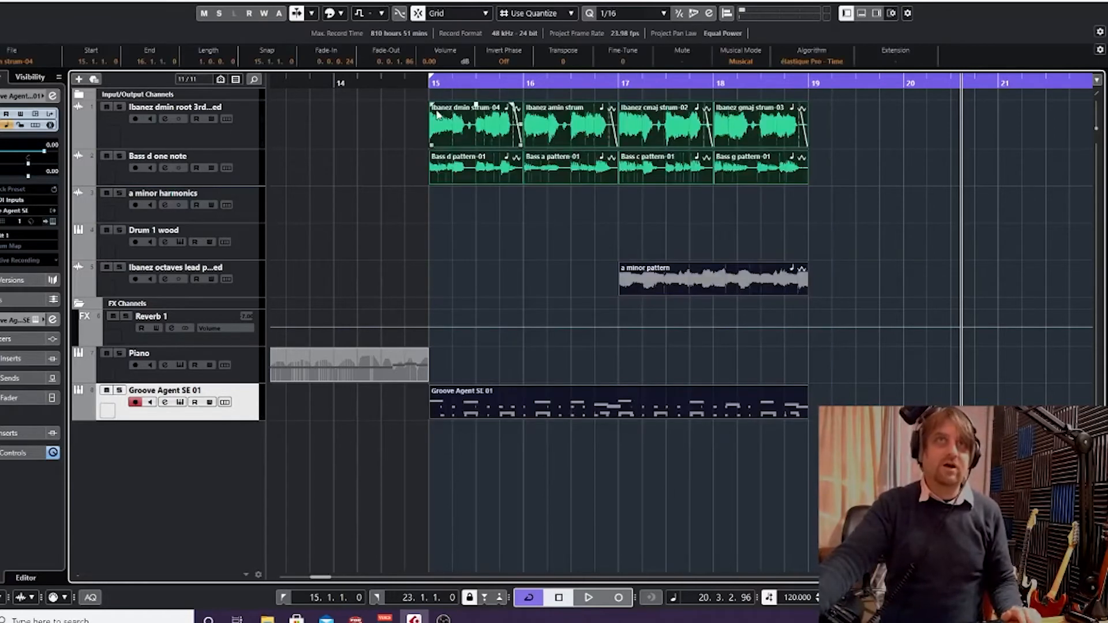
pyautogui.hotkey('ctrl', 'd')
pyautogui.hscroll(2, 438, 117)
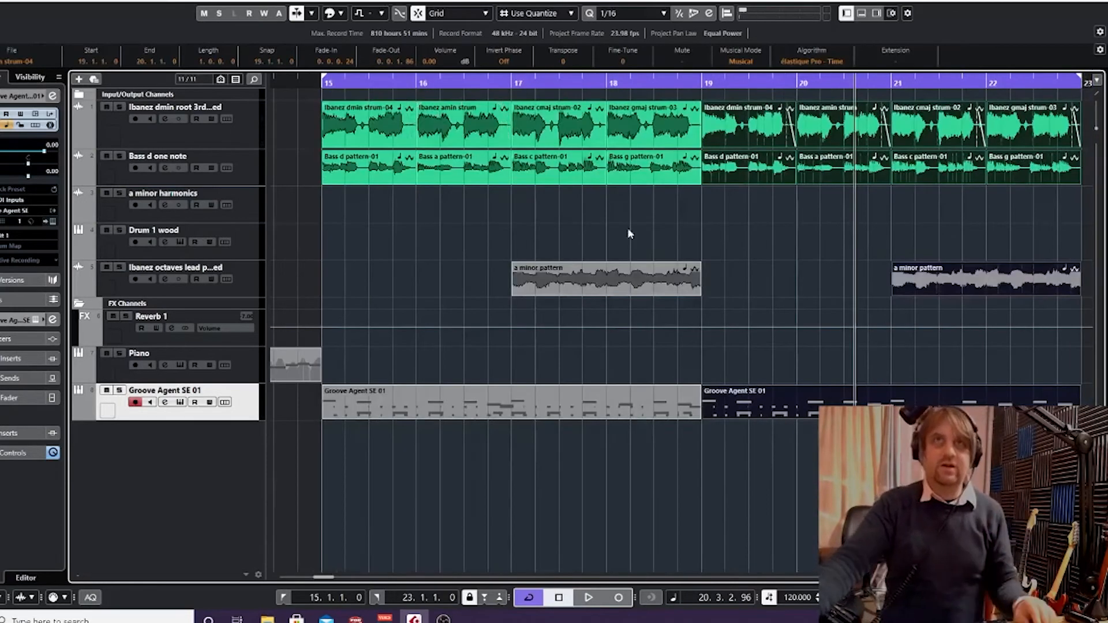
# Duplicate the first a minor pattern clip into the gap at bar 19 and play the section from bar 15
pyautogui.click(671, 274)
pyautogui.hotkey('ctrl', 'd')
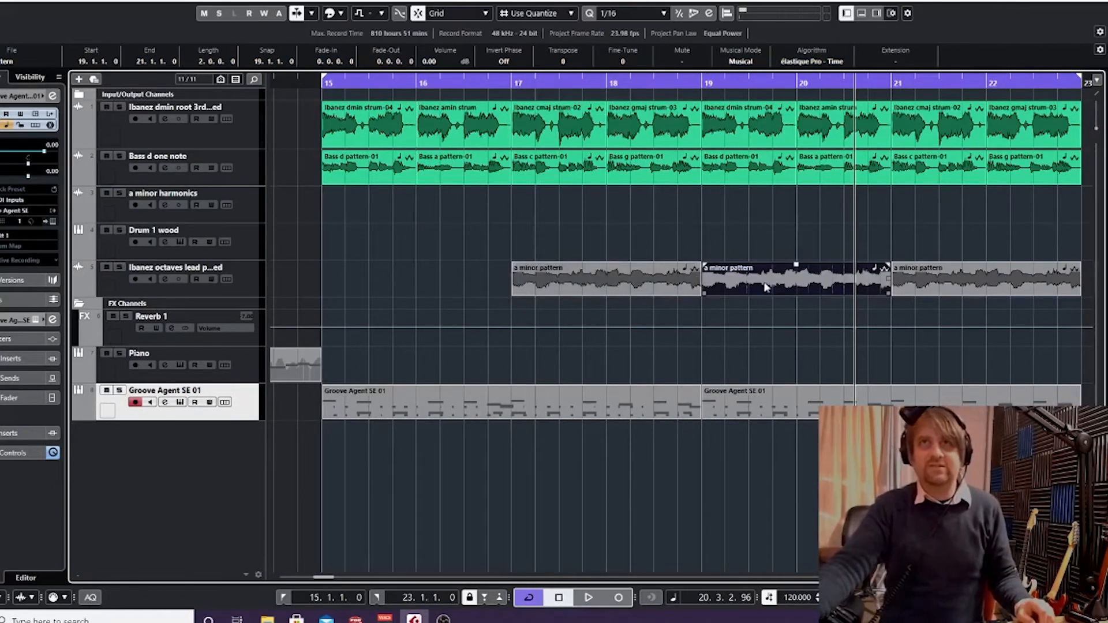
pyautogui.click(323, 84)
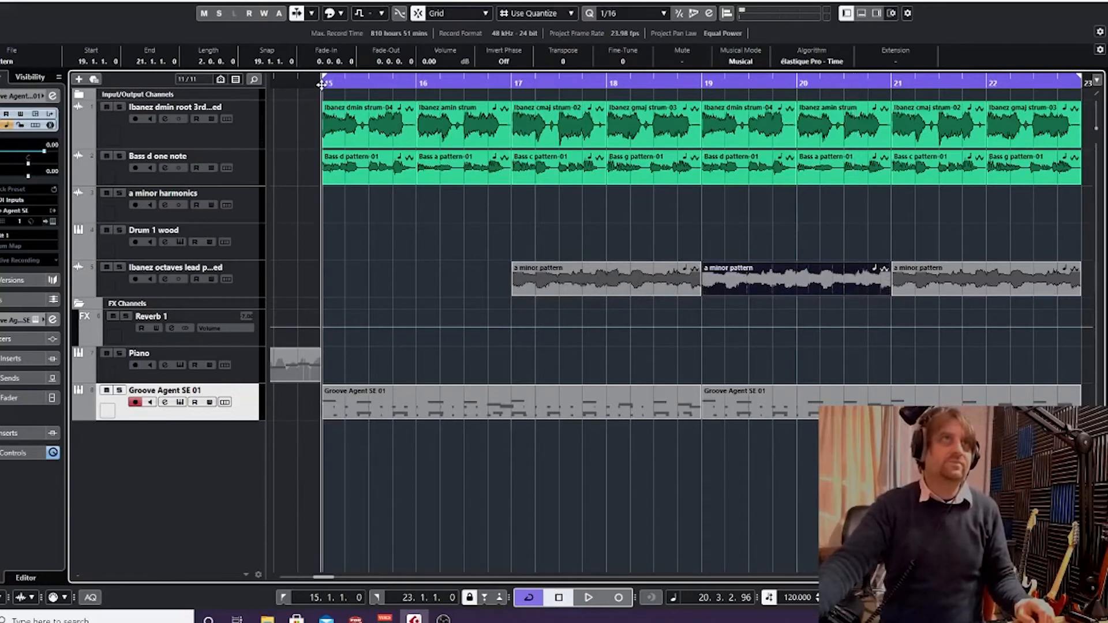
pyautogui.press('space')
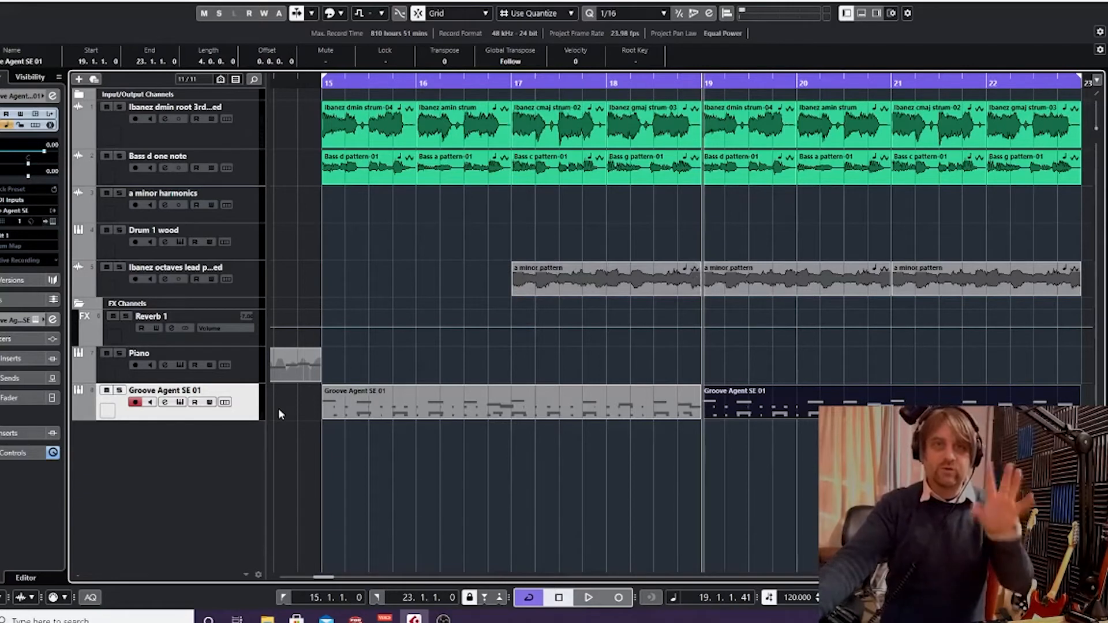
# Show the lower zone and display the Chord Pads in it
pyautogui.click(860, 12)
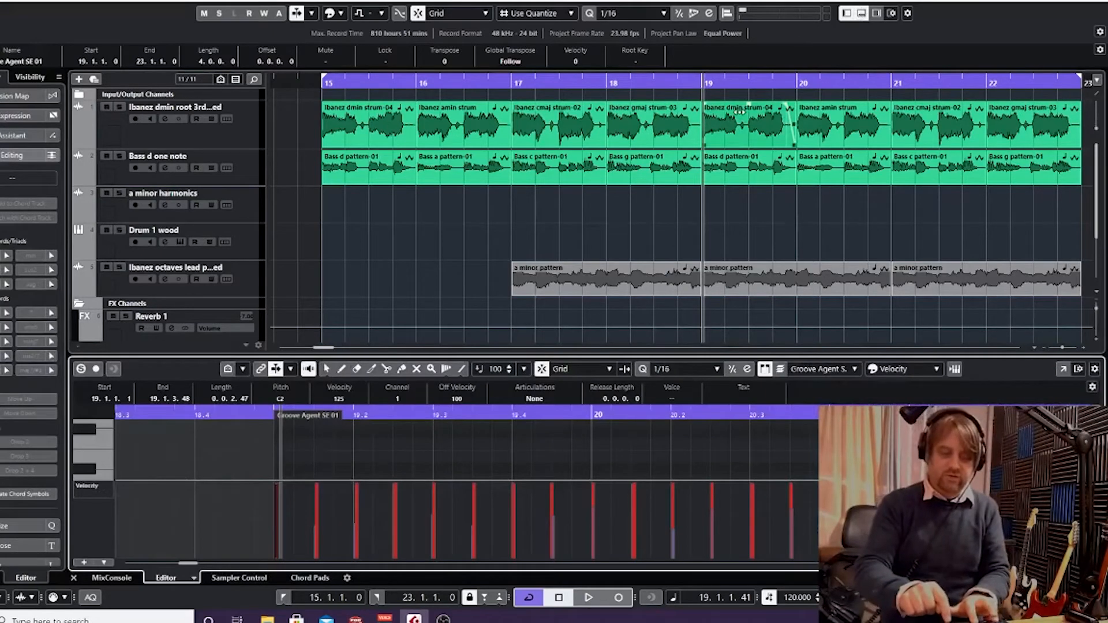
pyautogui.hotkey('ctrl', 'alt', 'e')
pyautogui.hotkey('ctrl', 'alt', 'e')
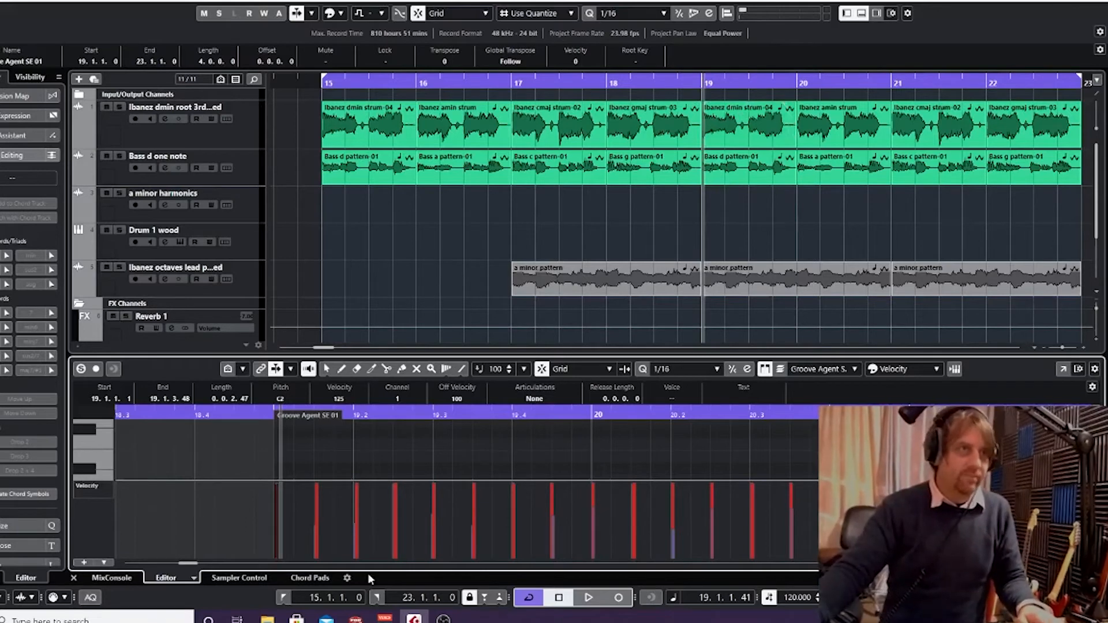
pyautogui.click(320, 581)
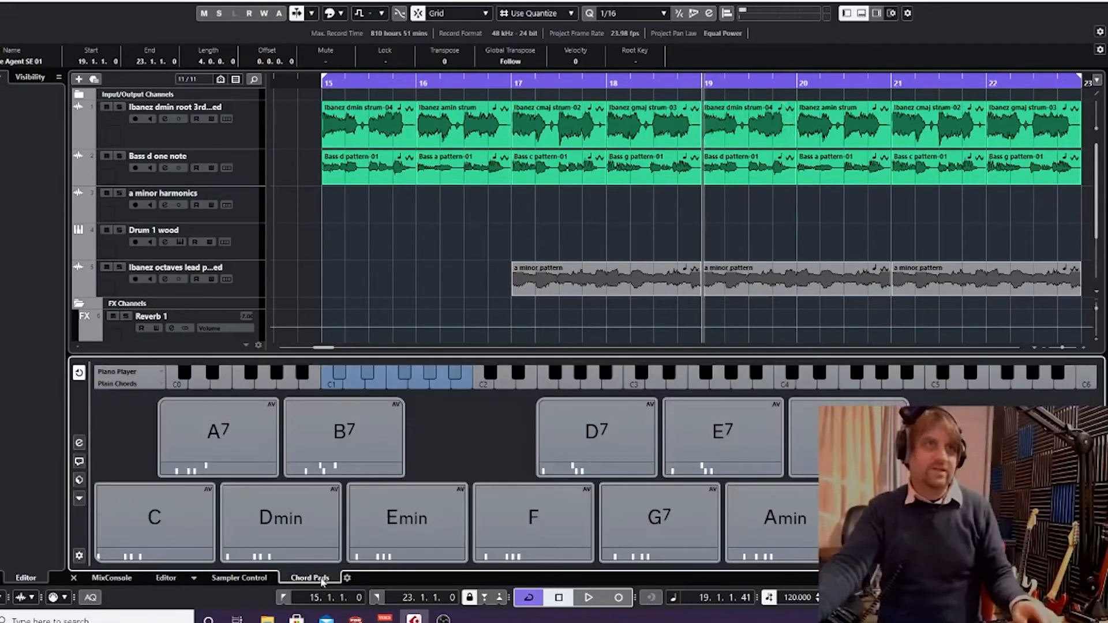
# Select the Piano track to sound the chord pads and audition the C, Dmin and Emin pads
pyautogui.click(195, 537)
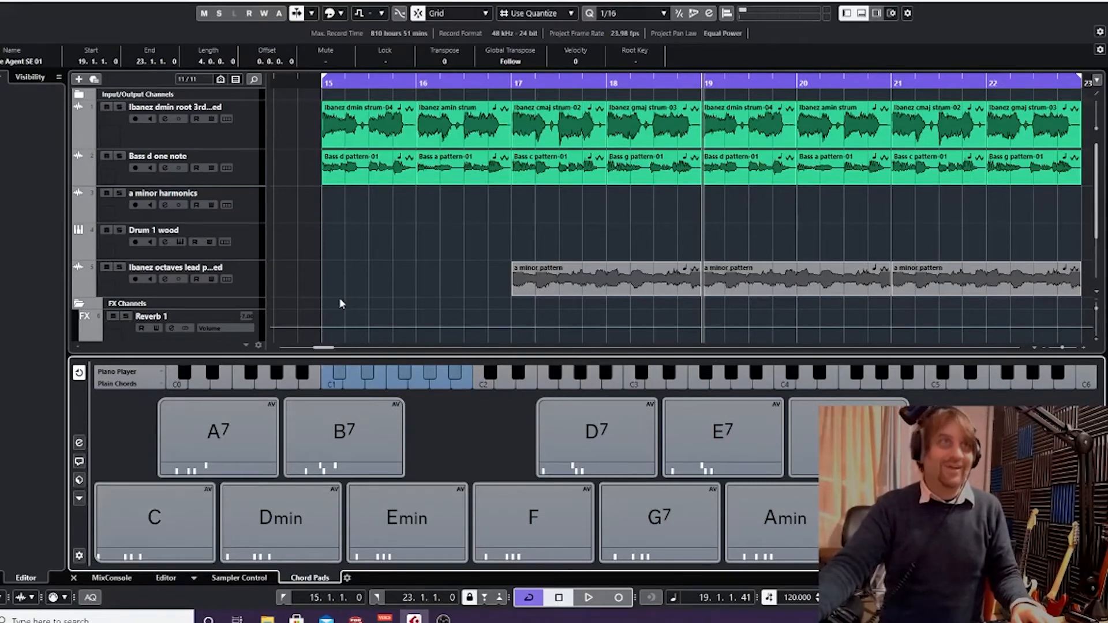
pyautogui.scroll(-2, 340, 298)
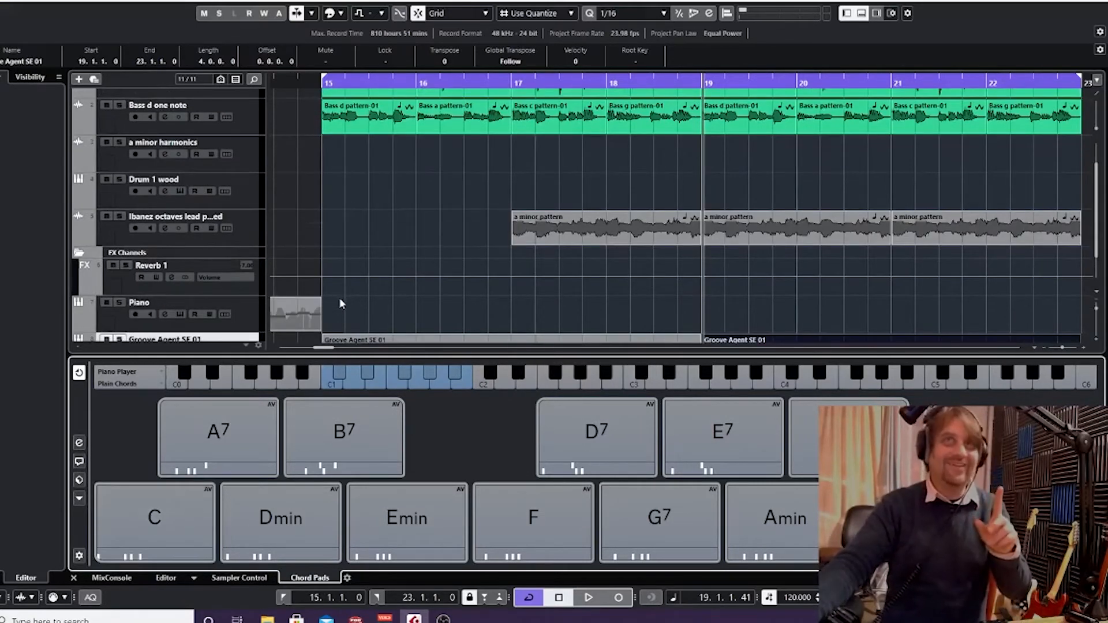
pyautogui.scroll(-2, 222, 317)
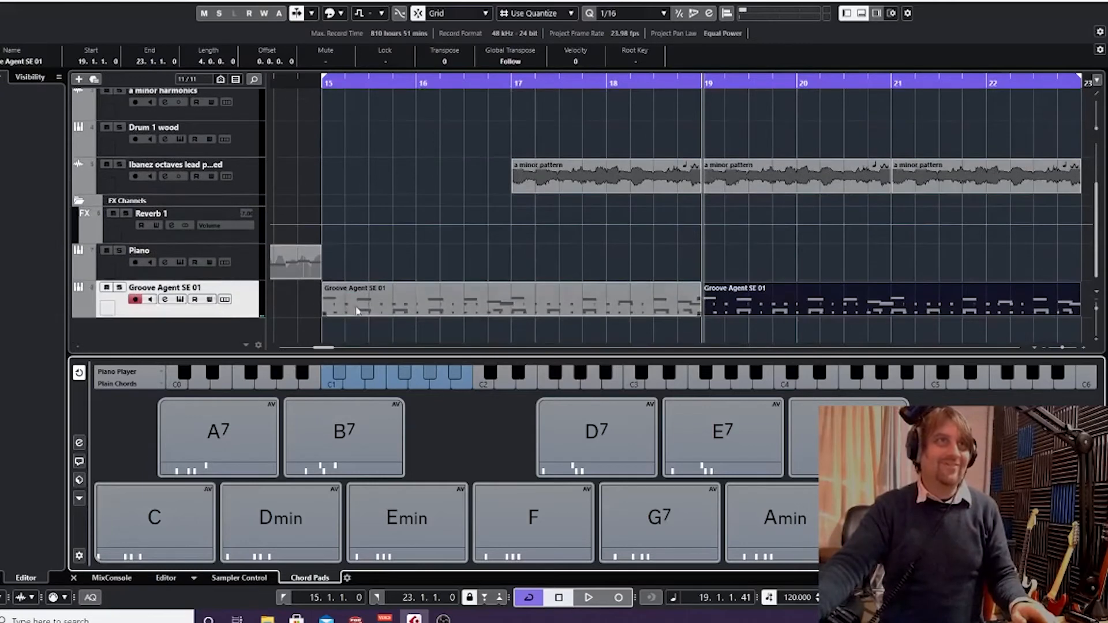
pyautogui.scroll(4, 219, 303)
pyautogui.scroll(-3, 223, 308)
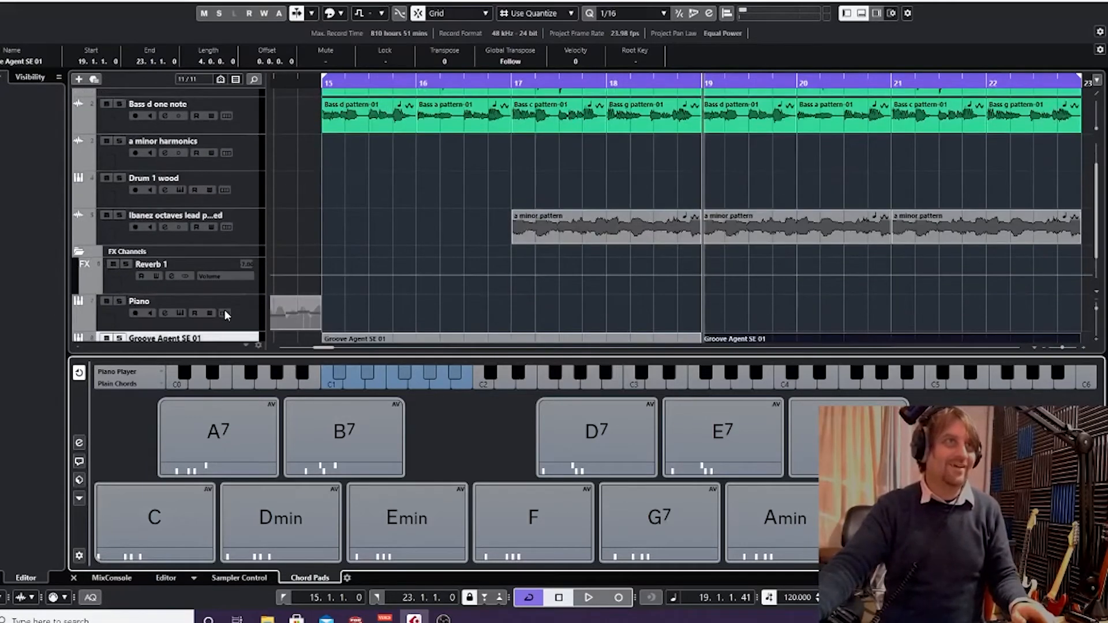
pyautogui.click(236, 304)
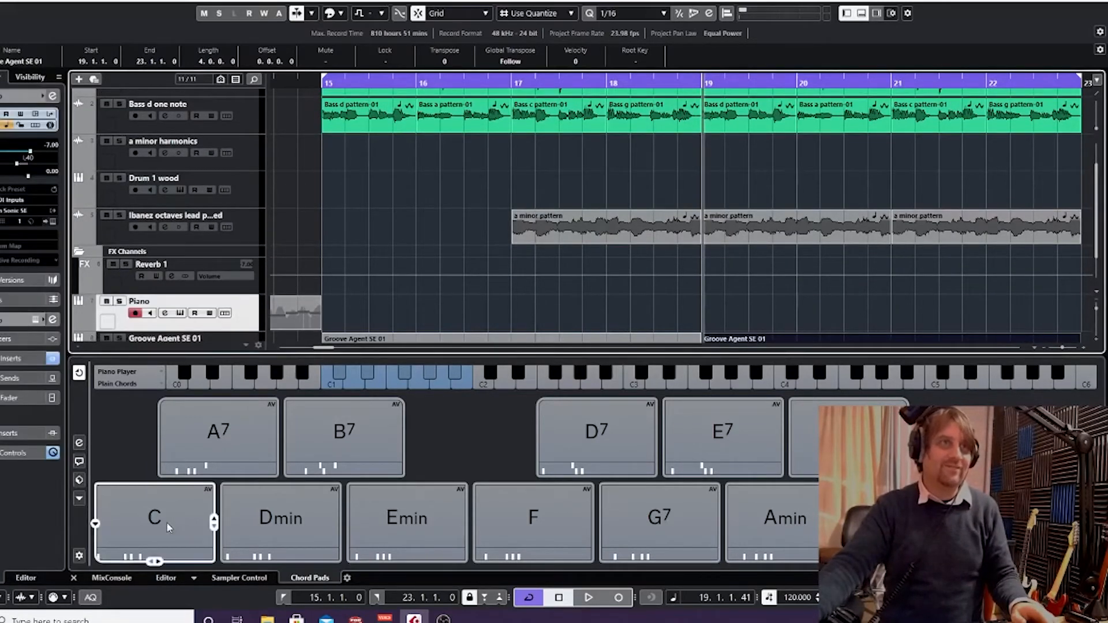
pyautogui.click(268, 521)
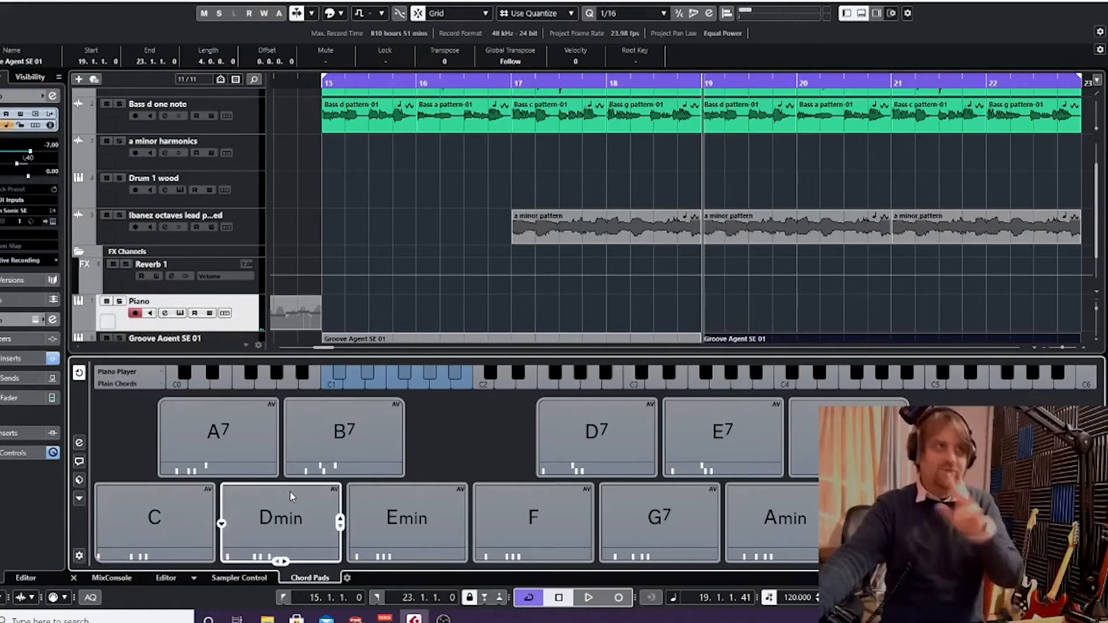
pyautogui.click(384, 506)
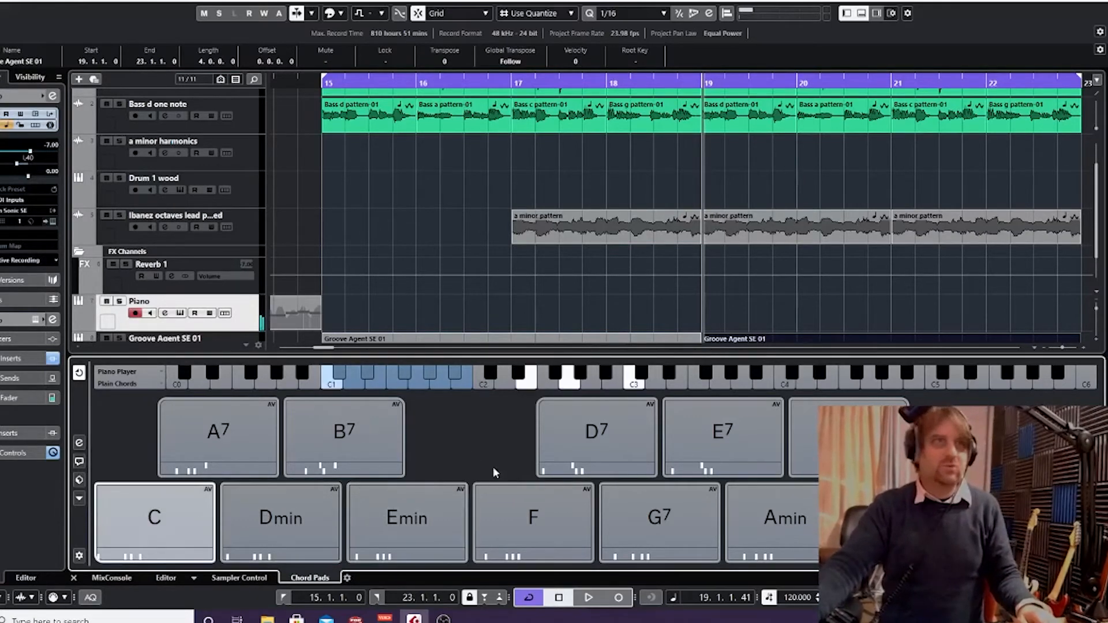
pyautogui.moveTo(275, 525)
pyautogui.mouseDown()
pyautogui.moveTo(430, 484)
pyautogui.moveTo(673, 371)
pyautogui.moveTo(703, 324)
pyautogui.mouseUp()
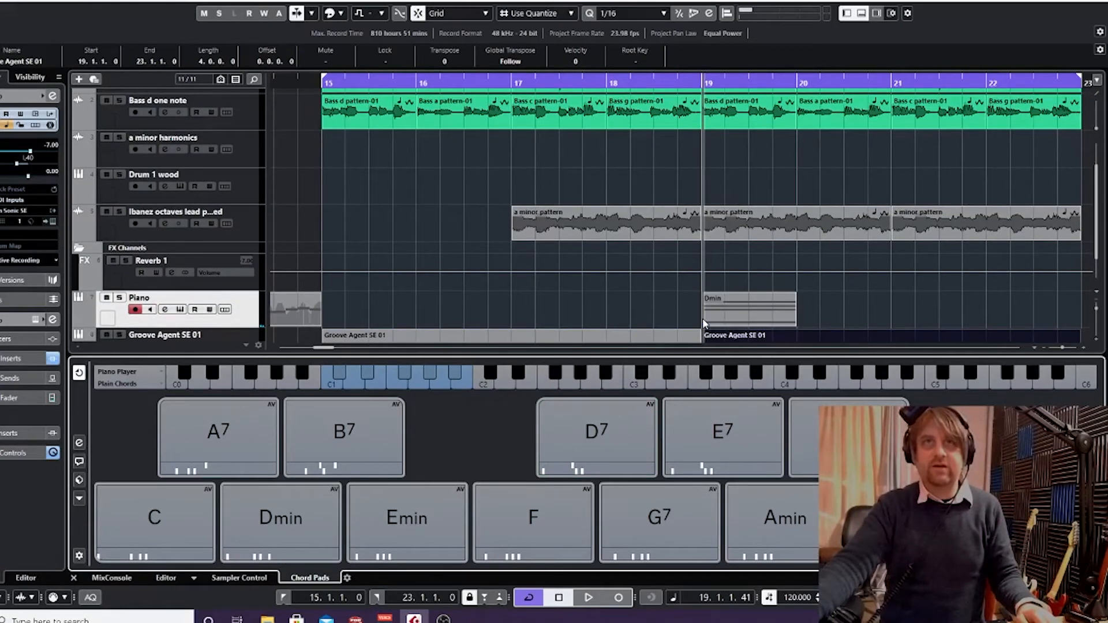
pyautogui.press('space')
pyautogui.click(719, 318)
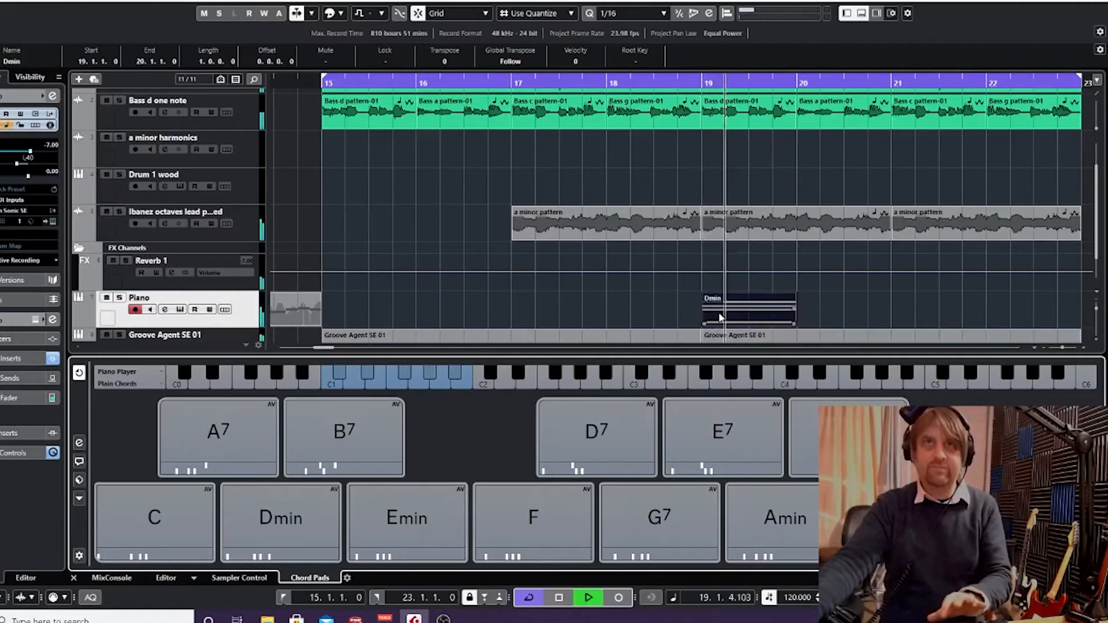
pyautogui.press('space')
pyautogui.press('Delete')
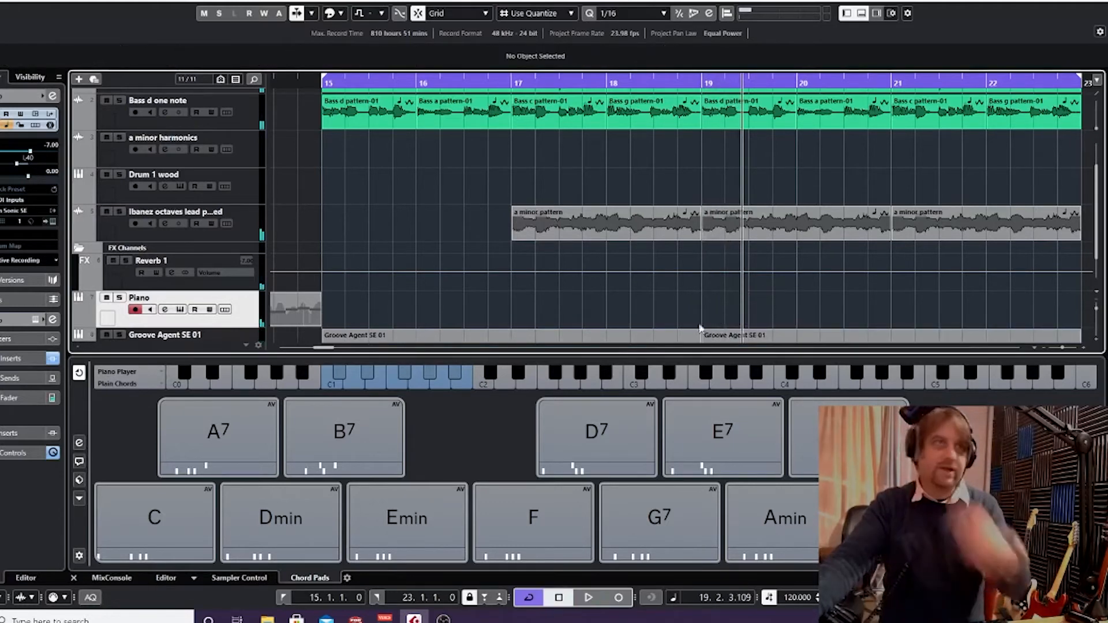
# Set the chord pads' player mode to Pattern and import the MIDI loop "MovieBld - Verse A - Piano"
pyautogui.click(80, 443)
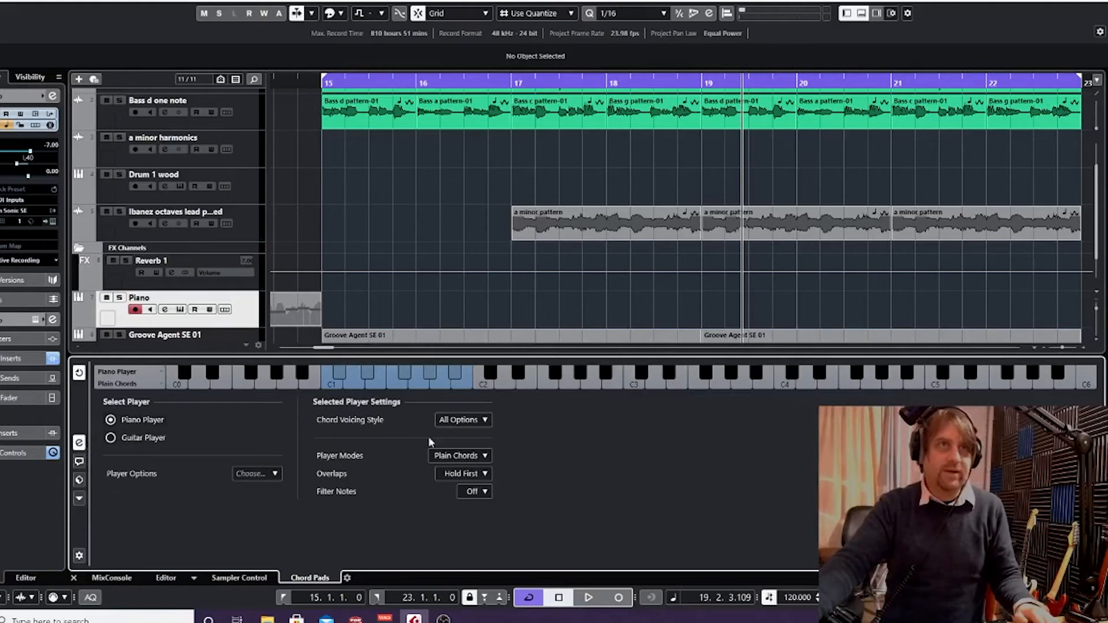
pyautogui.click(482, 456)
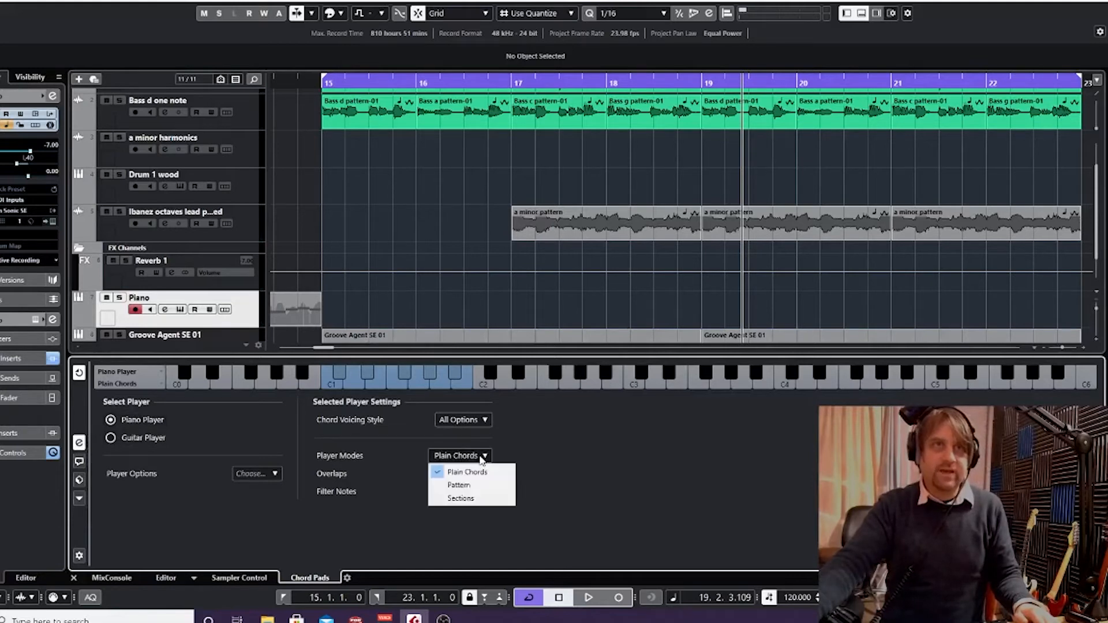
pyautogui.click(476, 485)
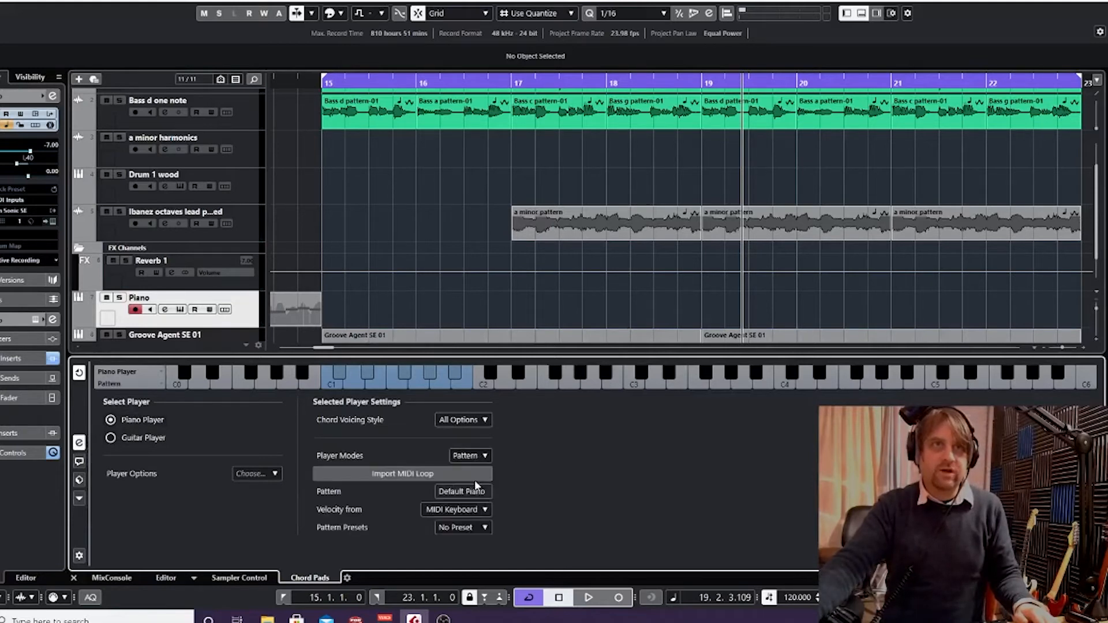
pyautogui.click(421, 476)
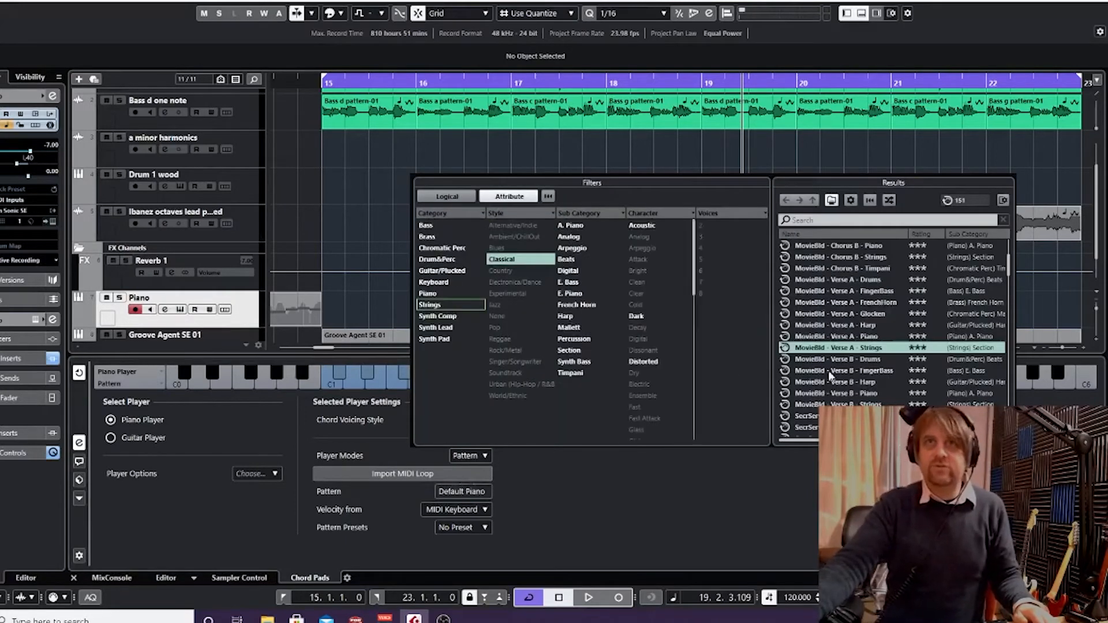
pyautogui.click(840, 338)
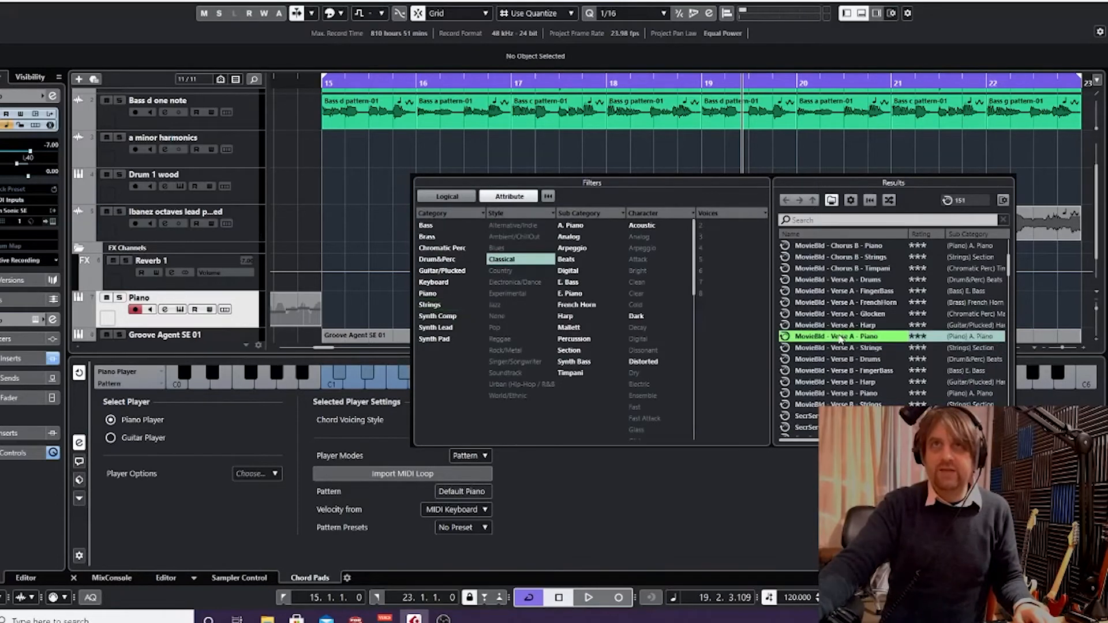
pyautogui.doubleClick(828, 338)
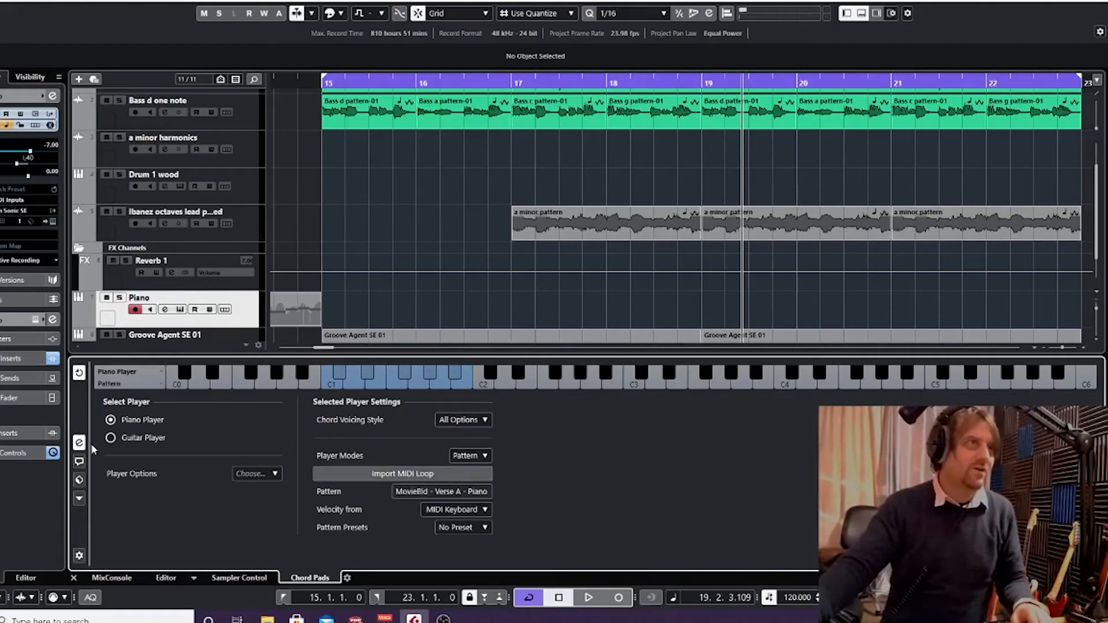
# Return to the chord pads, audition Dmin and place it on the Piano track at bar 15
pyautogui.click(79, 478)
pyautogui.click(79, 478)
pyautogui.click(80, 478)
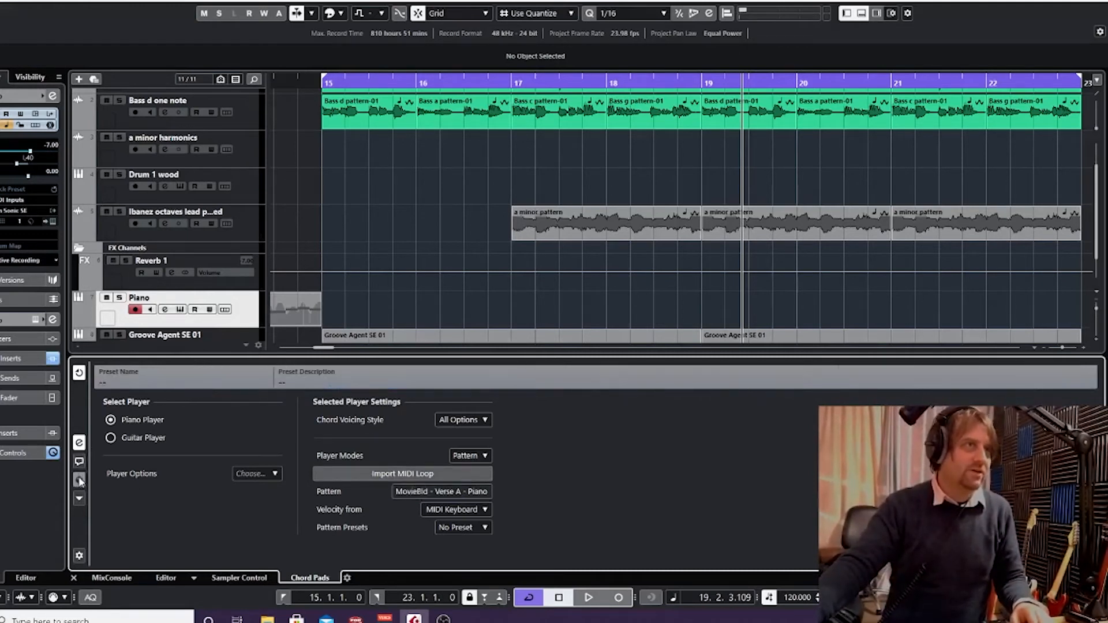
pyautogui.click(79, 478)
pyautogui.click(81, 443)
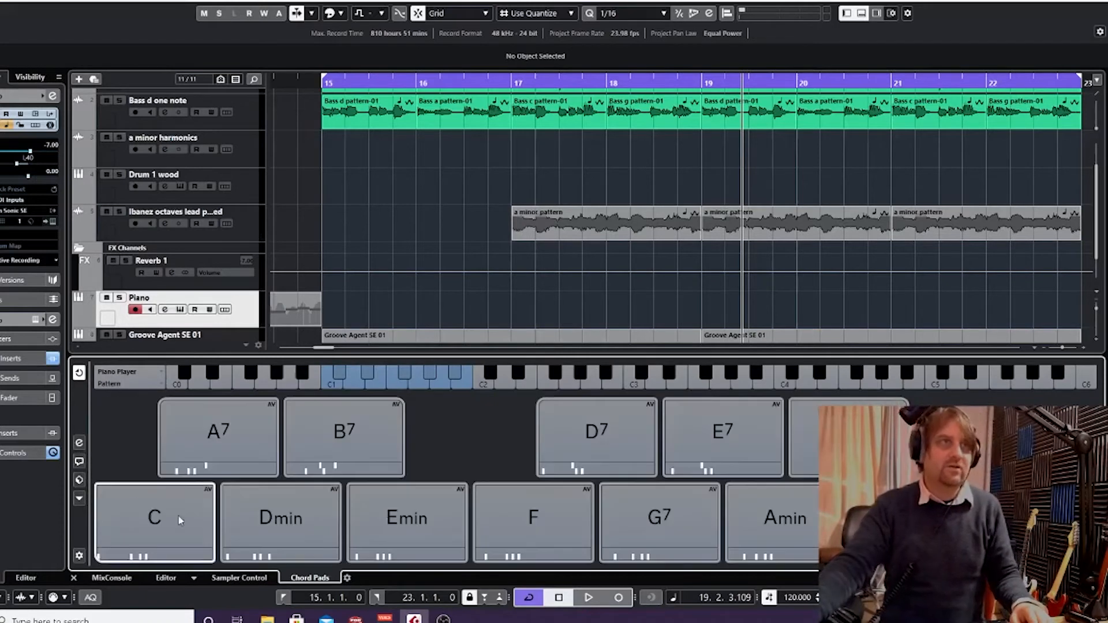
pyautogui.click(299, 528)
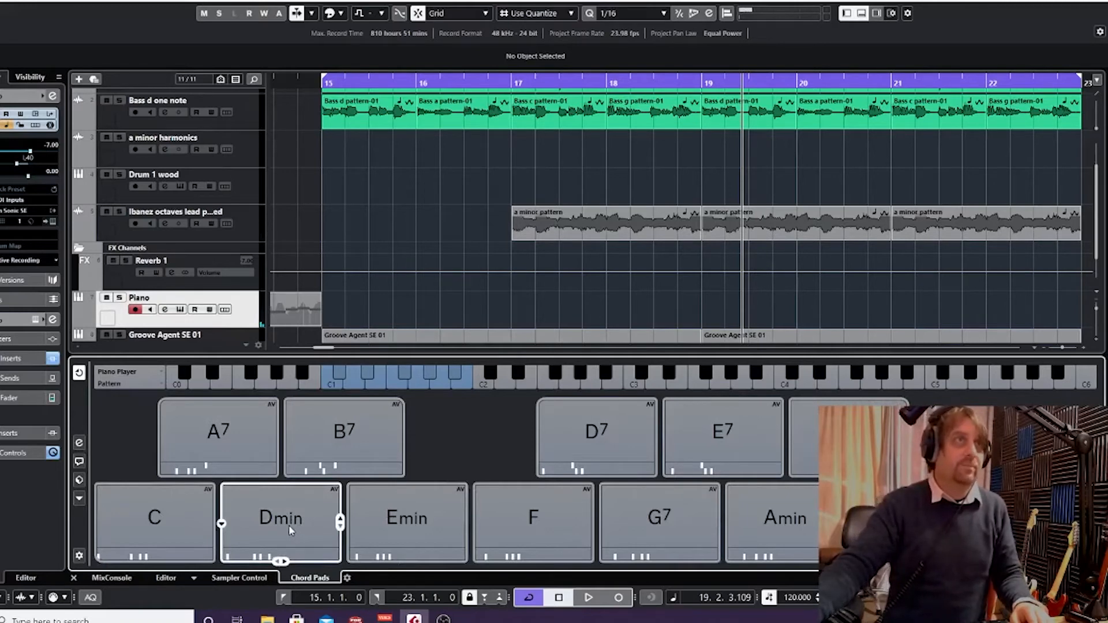
pyautogui.scroll(-2, 372, 311)
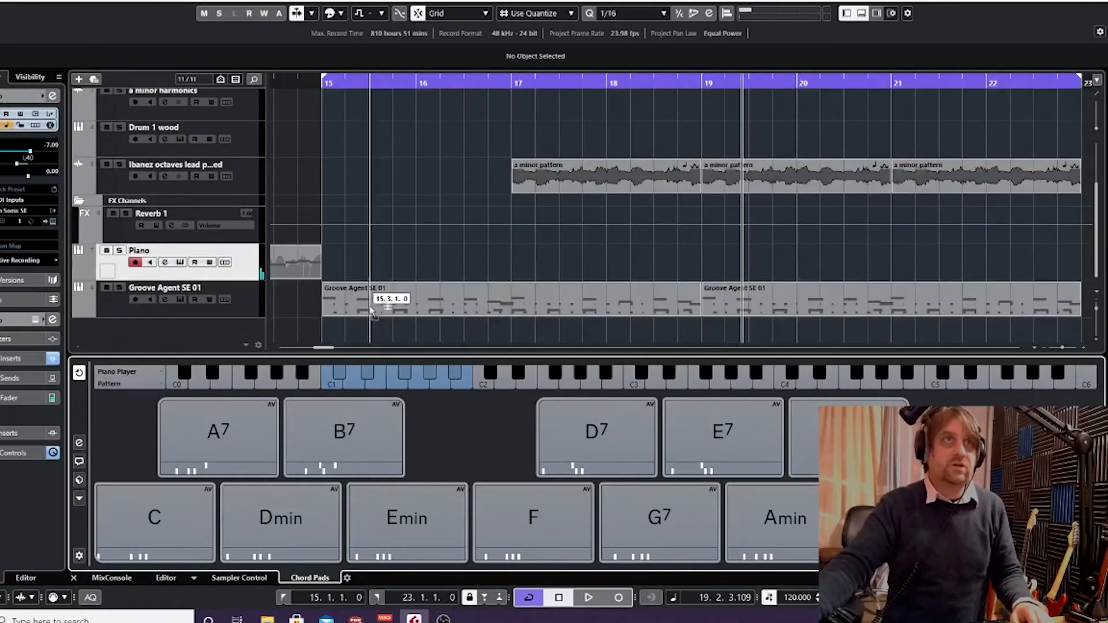
pyautogui.moveTo(372, 312); pyautogui.dragTo(324, 273)
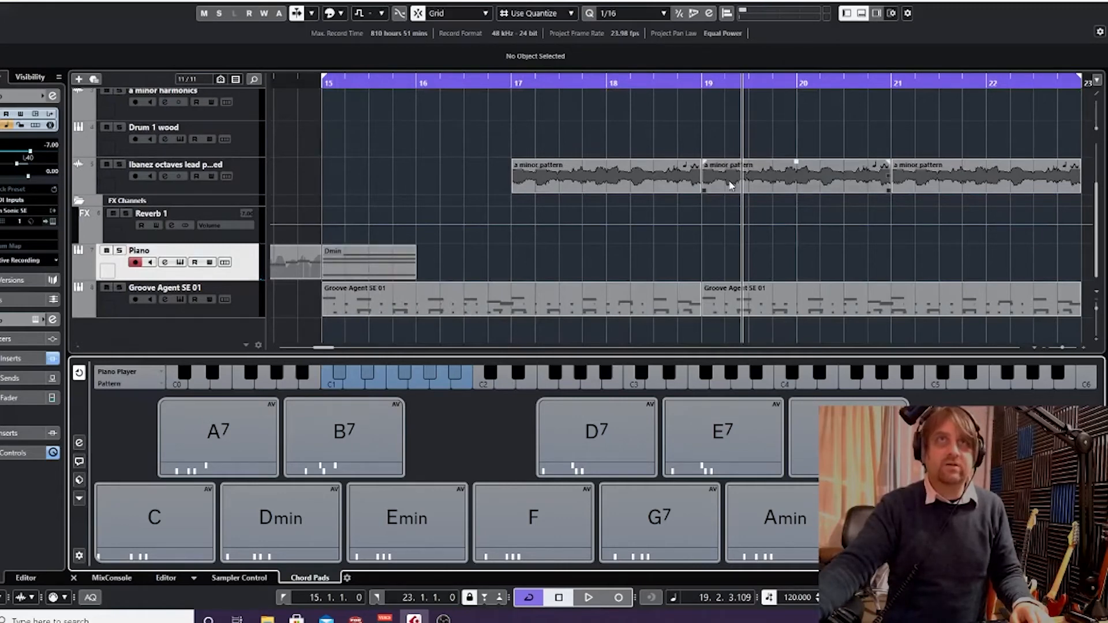
# Check the strum and bass clips at bar 16, then place Amin at bar 16 and C at bar 17 on the Piano track
pyautogui.scroll(4, 673, 234)
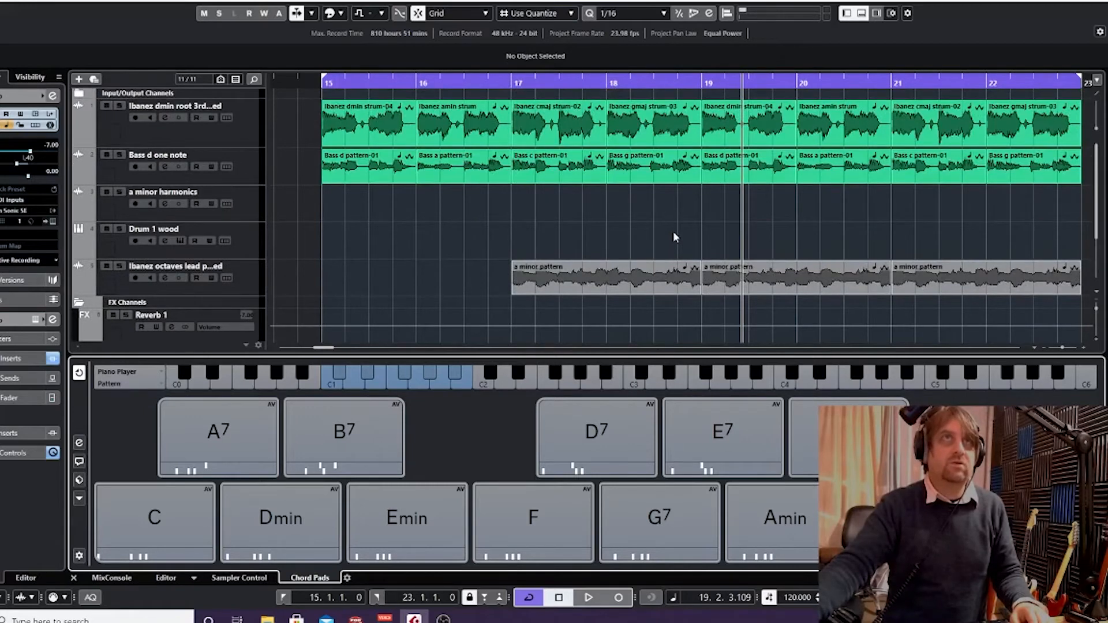
pyautogui.click(457, 176)
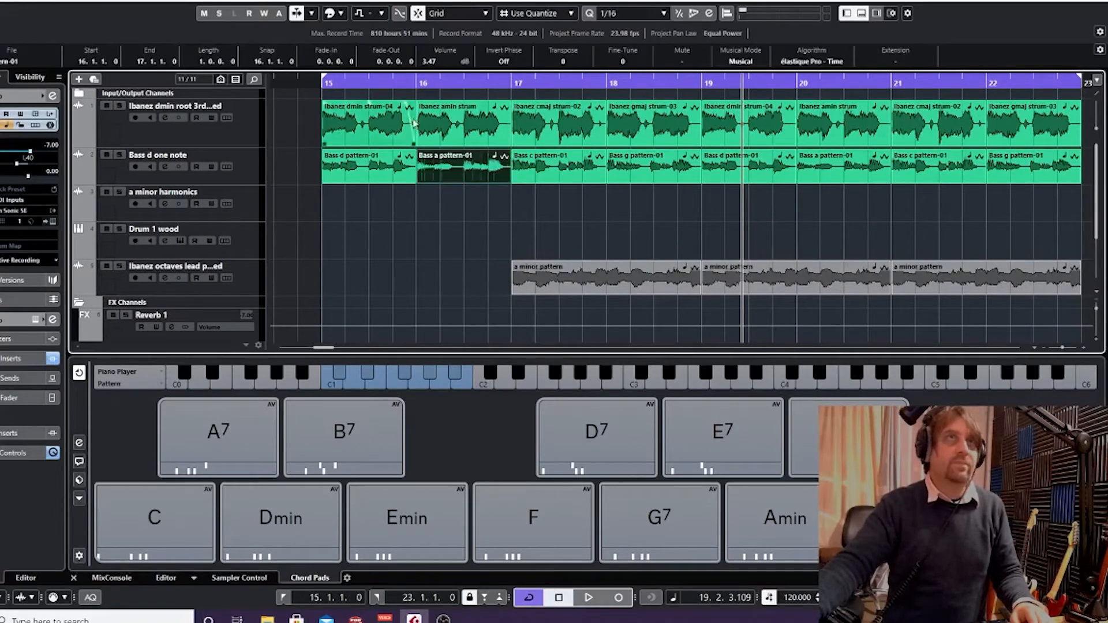
pyautogui.click(438, 130)
pyautogui.scroll(-2, 434, 231)
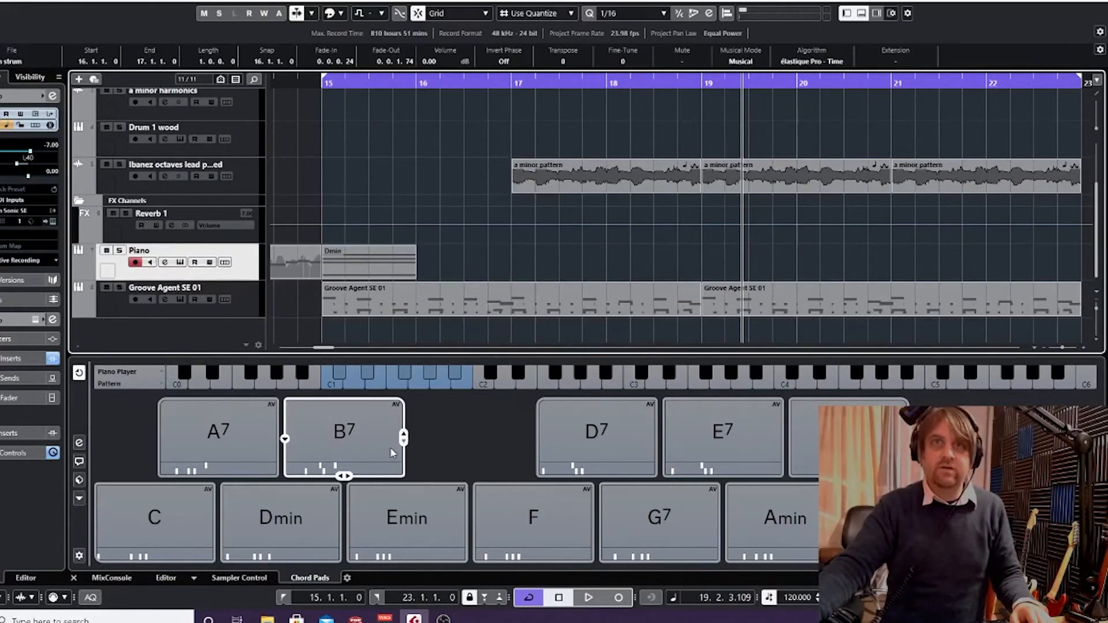
pyautogui.moveTo(725, 521); pyautogui.dragTo(418, 258)
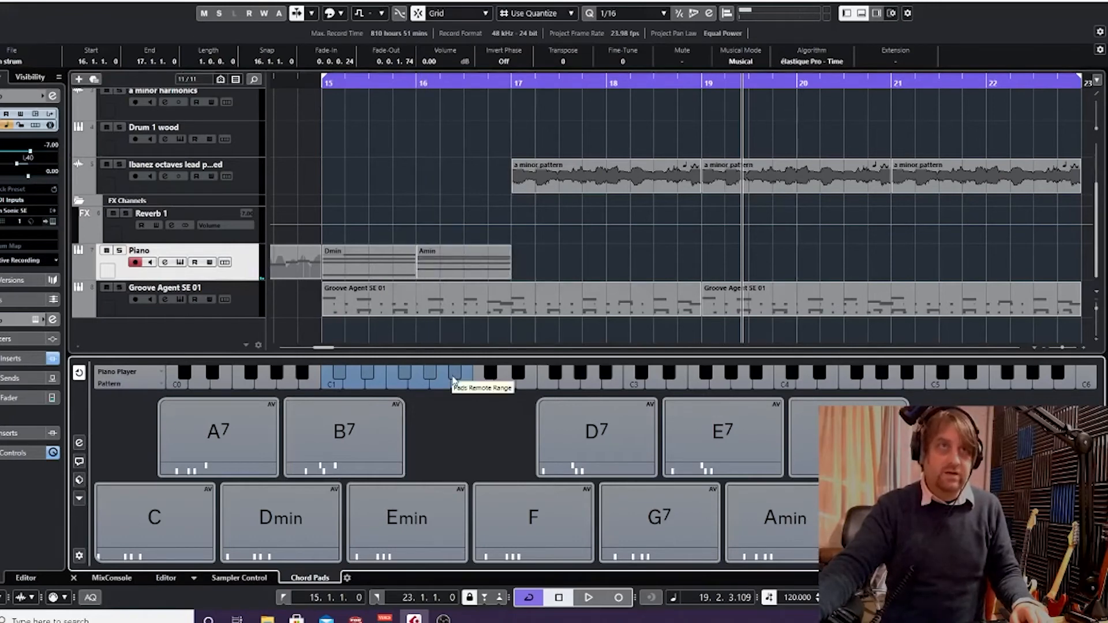
pyautogui.moveTo(168, 514); pyautogui.dragTo(515, 262)
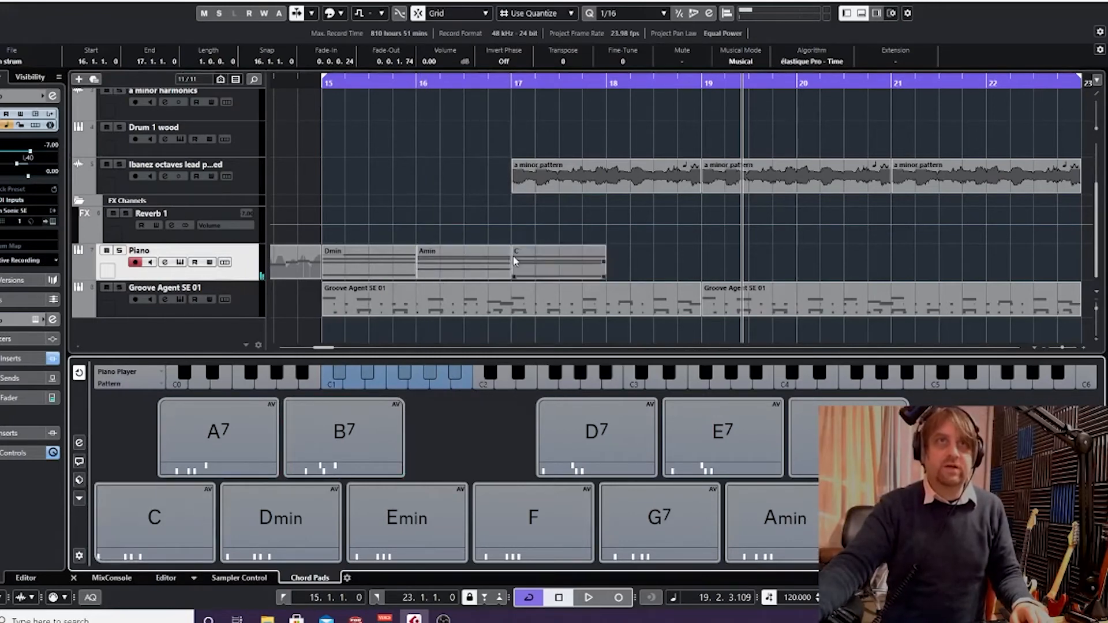
# Remove the 7 tension from the G7 chord pad so it plays plain G, and audition it
pyautogui.click(643, 518)
pyautogui.click(646, 521)
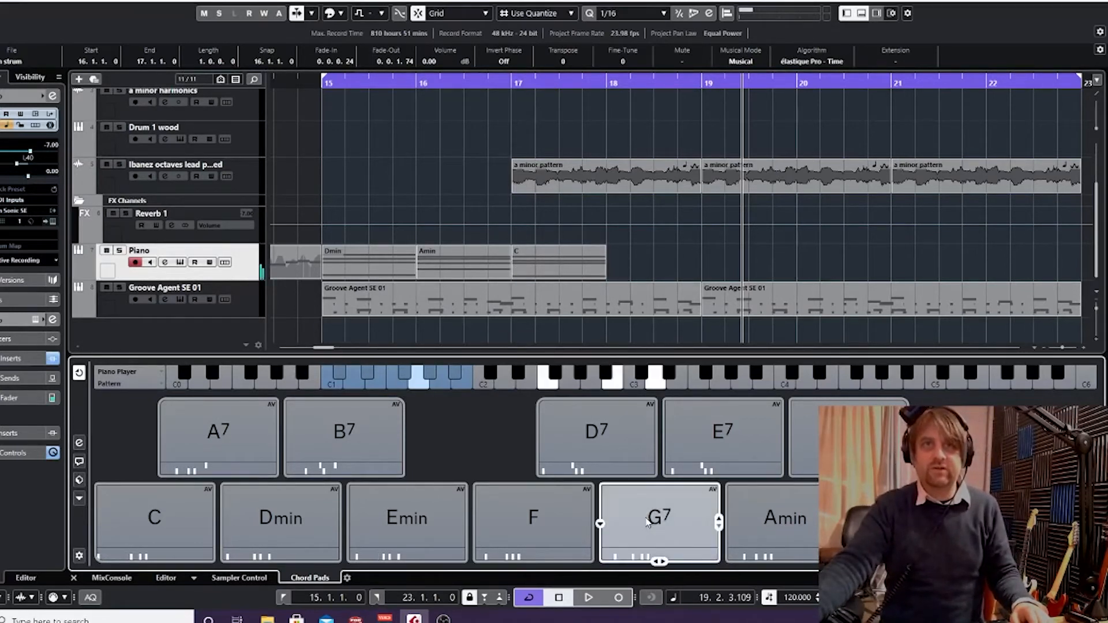
pyautogui.click(600, 524)
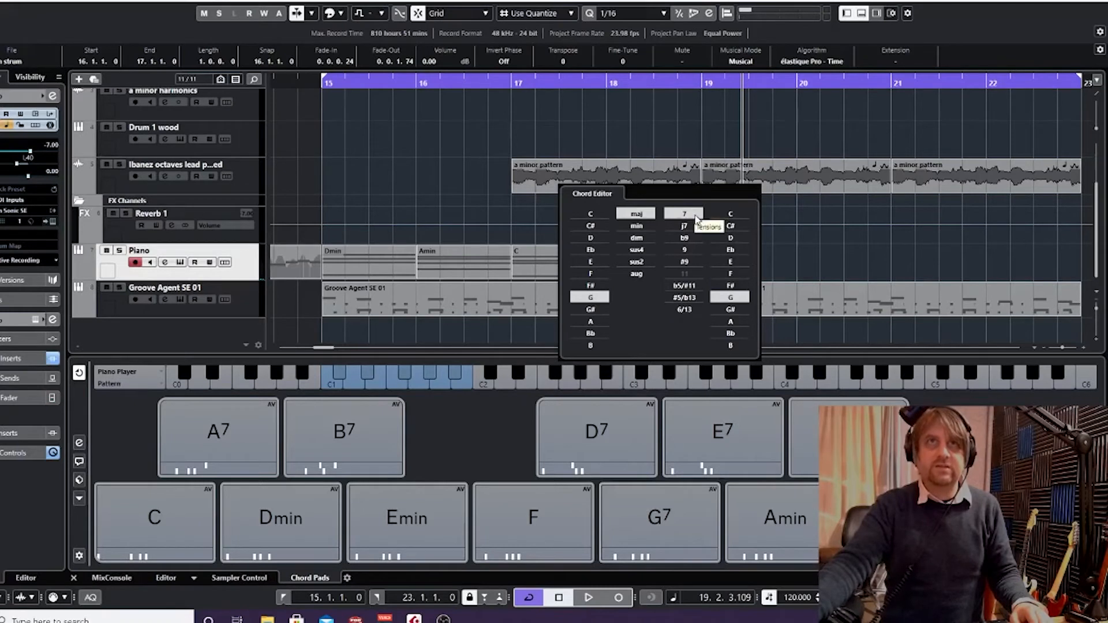
pyautogui.click(696, 220)
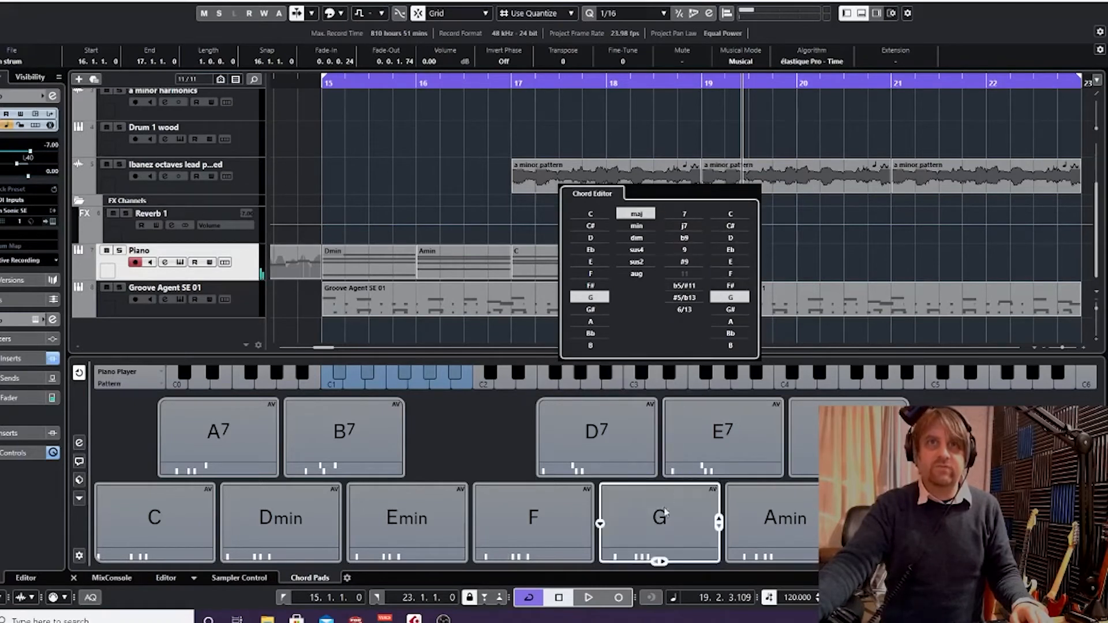
pyautogui.click(666, 518)
pyautogui.click(665, 518)
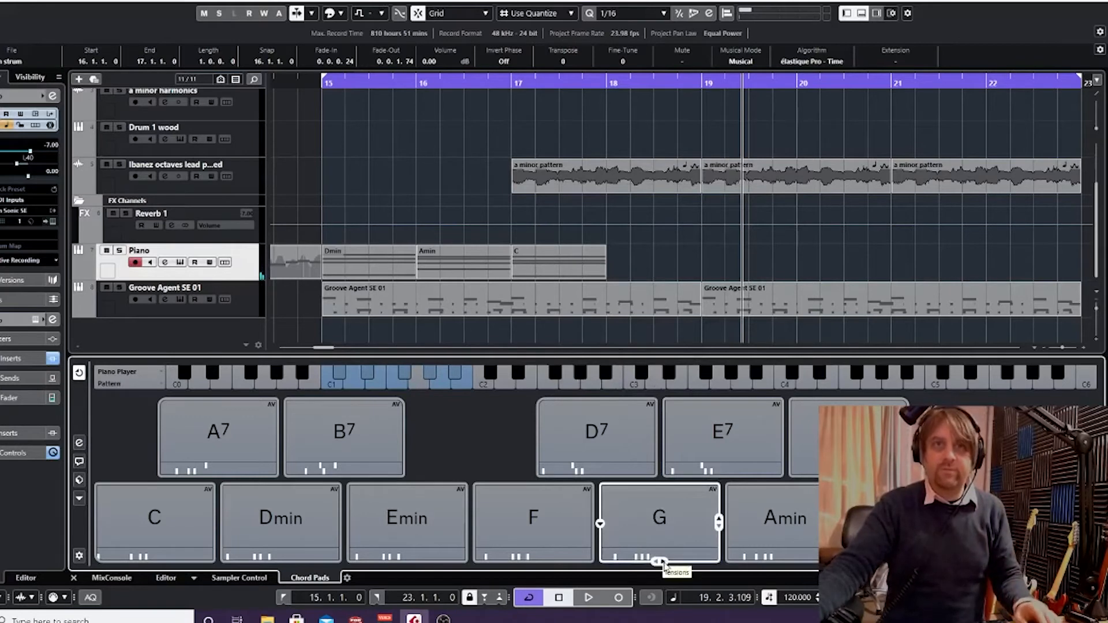
# Adjust the G pad's voicing and place the G chord on the Piano track at bar 18
pyautogui.moveTo(664, 562); pyautogui.dragTo(658, 563)
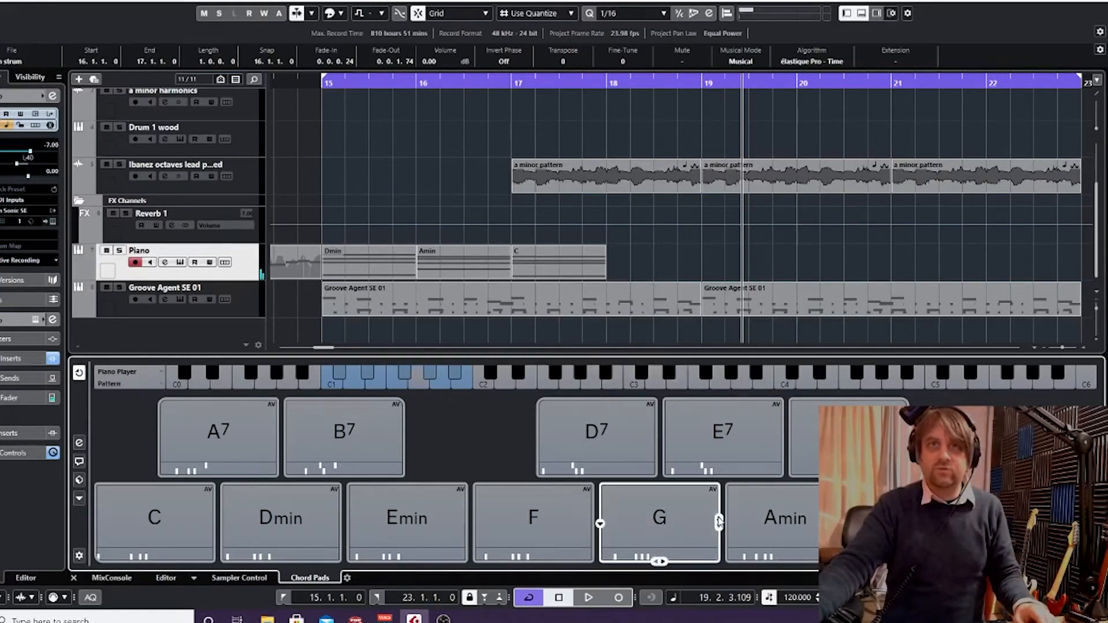
pyautogui.moveTo(718, 521); pyautogui.dragTo(709, 523)
pyautogui.moveTo(607, 266); pyautogui.dragTo(608, 268)
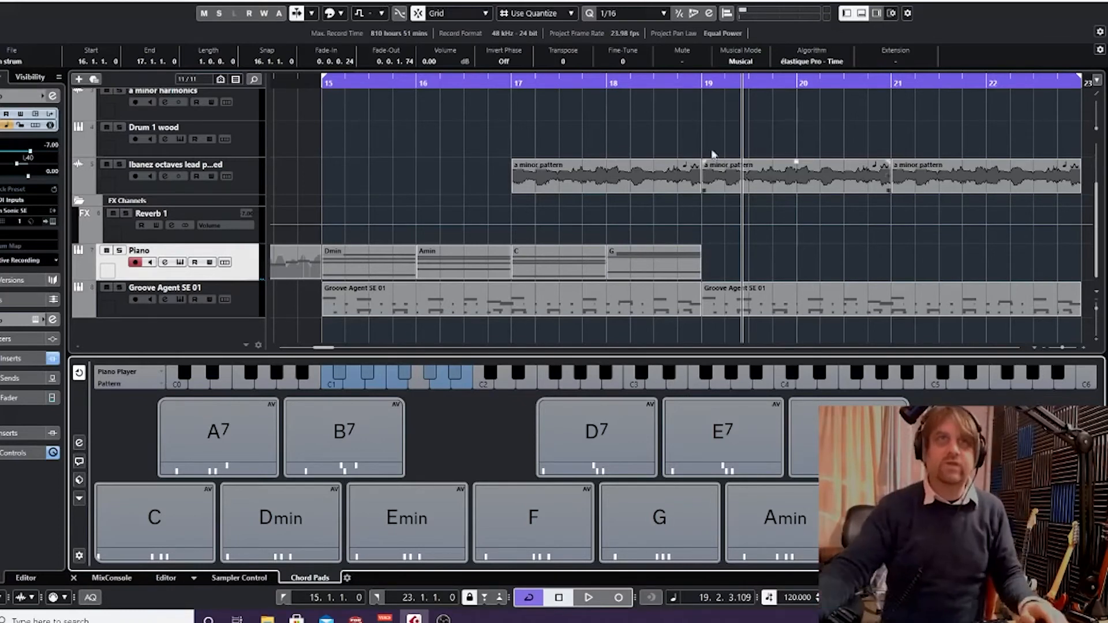
# Play the section from bar 15 to hear the piano chords with the other tracks
pyautogui.click(322, 83)
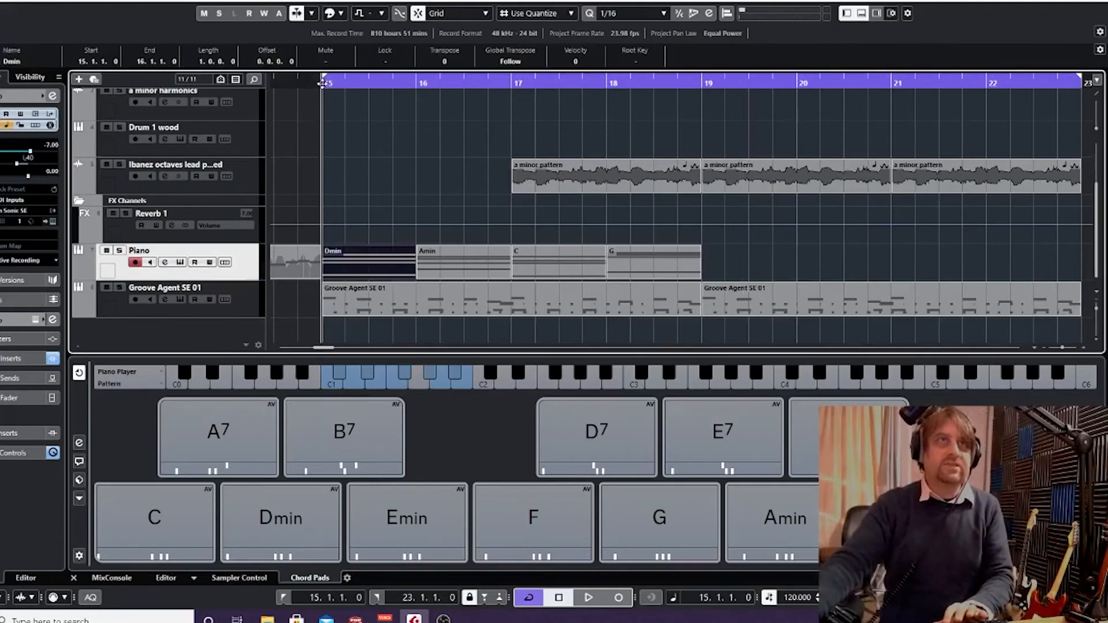
pyautogui.press('space')
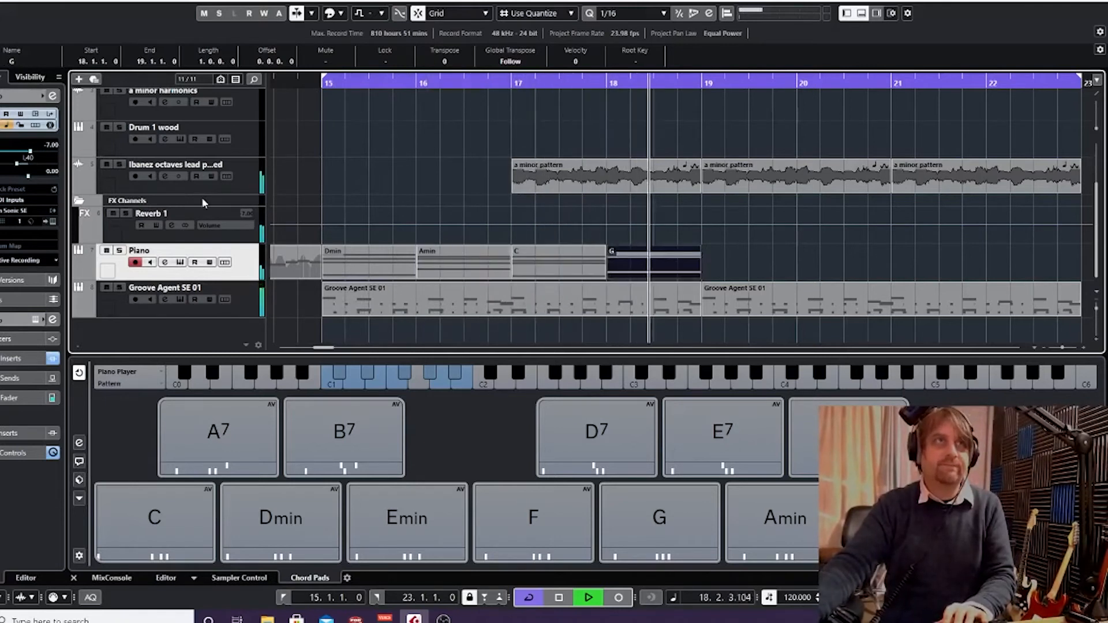
pyautogui.press('space')
# Duplicate the Dmin, Amin, C and G piano clips so the copies start at bar 19, and hide the lower zone
pyautogui.moveTo(717, 260); pyautogui.dragTo(386, 265)
pyautogui.moveTo(742, 261); pyautogui.dragTo(361, 264)
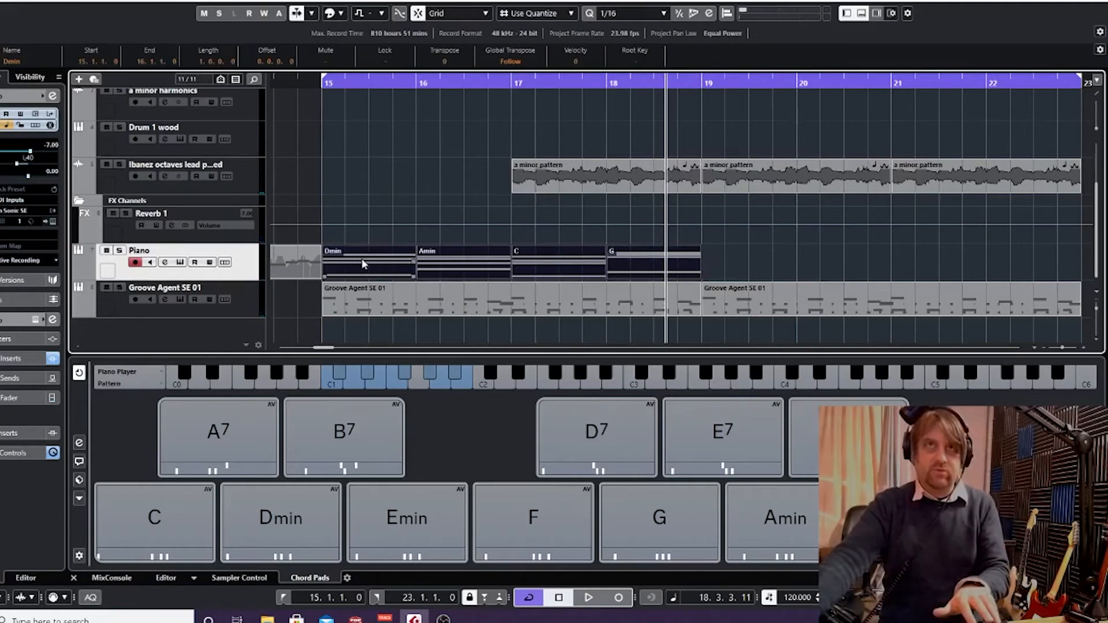
pyautogui.hotkey('ctrl', 'd')
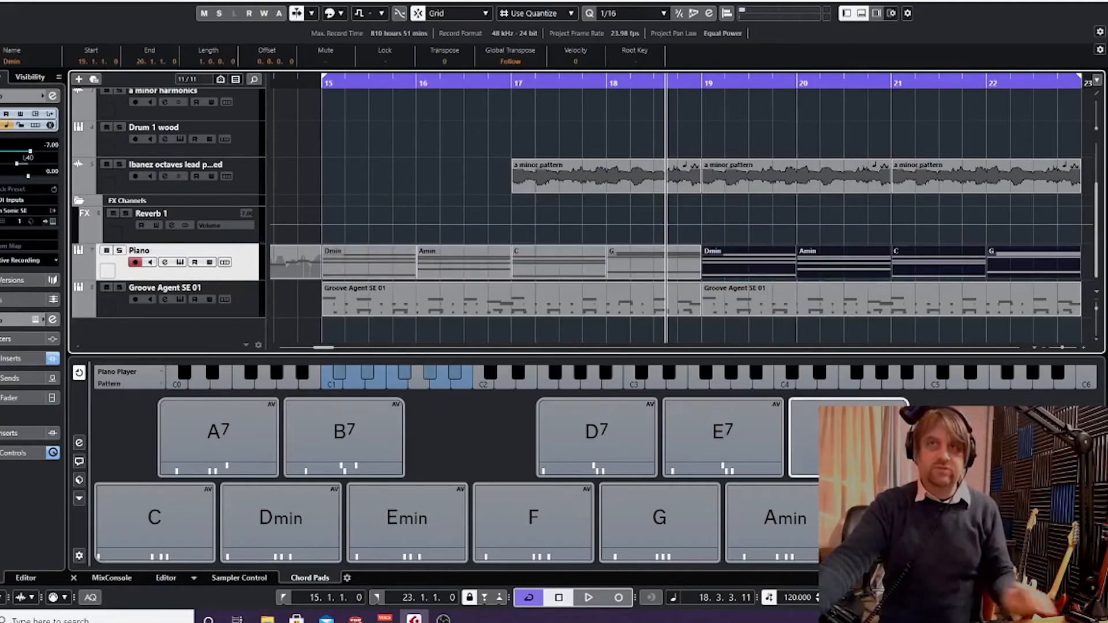
pyautogui.click(860, 17)
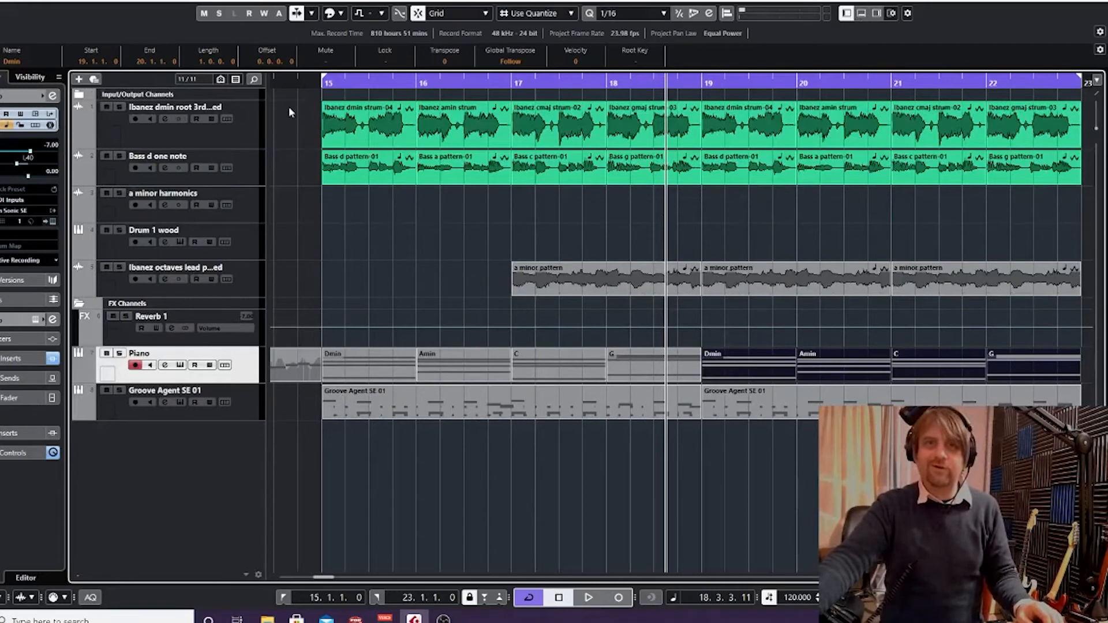
# Move the project cursor to bar 14 beat 2 and show the Piano track's volume automation lane
pyautogui.moveTo(290, 83)
pyautogui.mouseDown()
pyautogui.moveTo(274, 84)
pyautogui.moveTo(307, 83)
pyautogui.mouseUp()
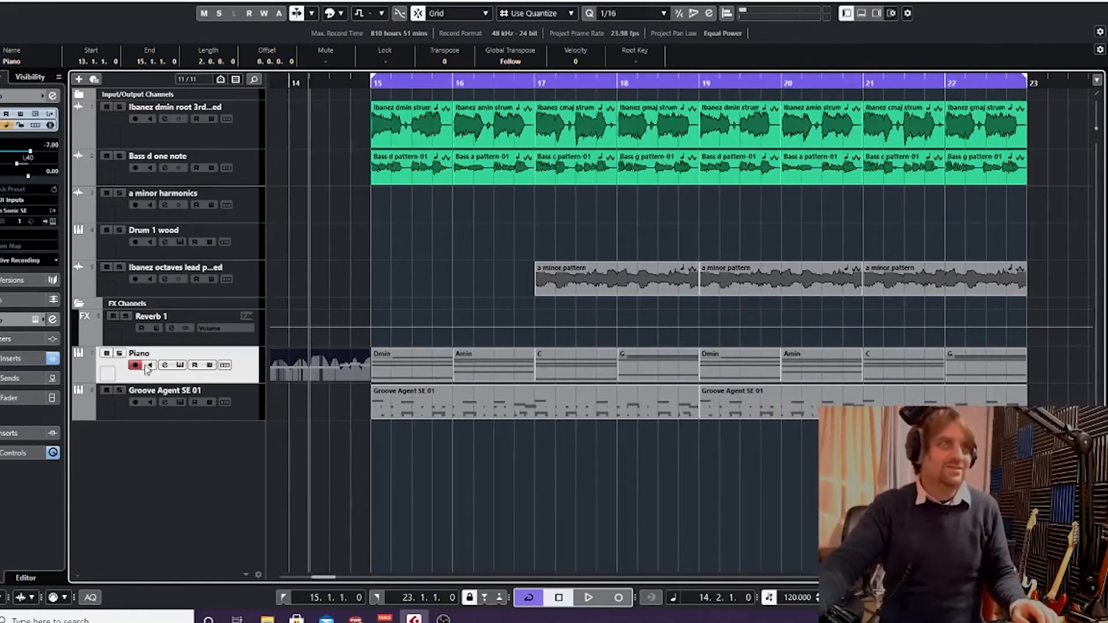
pyautogui.click(79, 380)
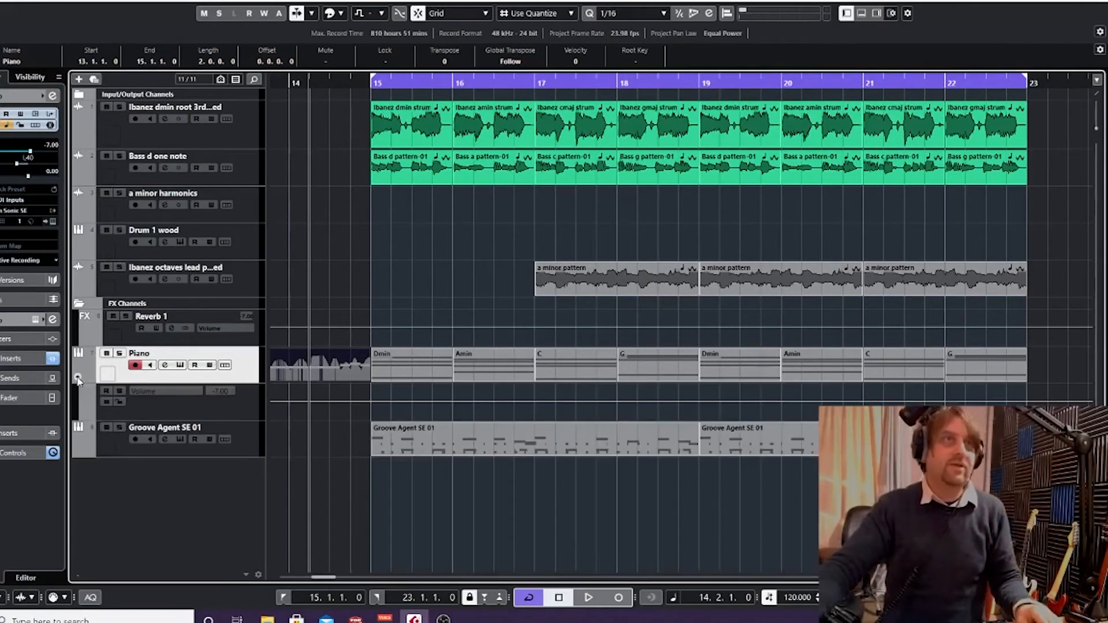
pyautogui.click(168, 407)
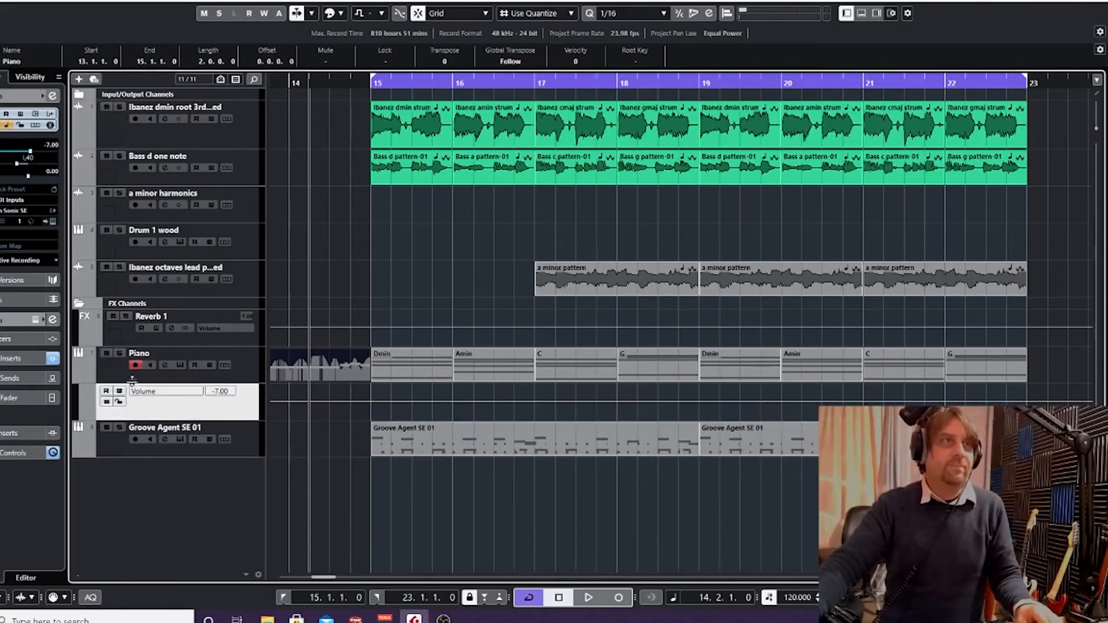
pyautogui.click(79, 378)
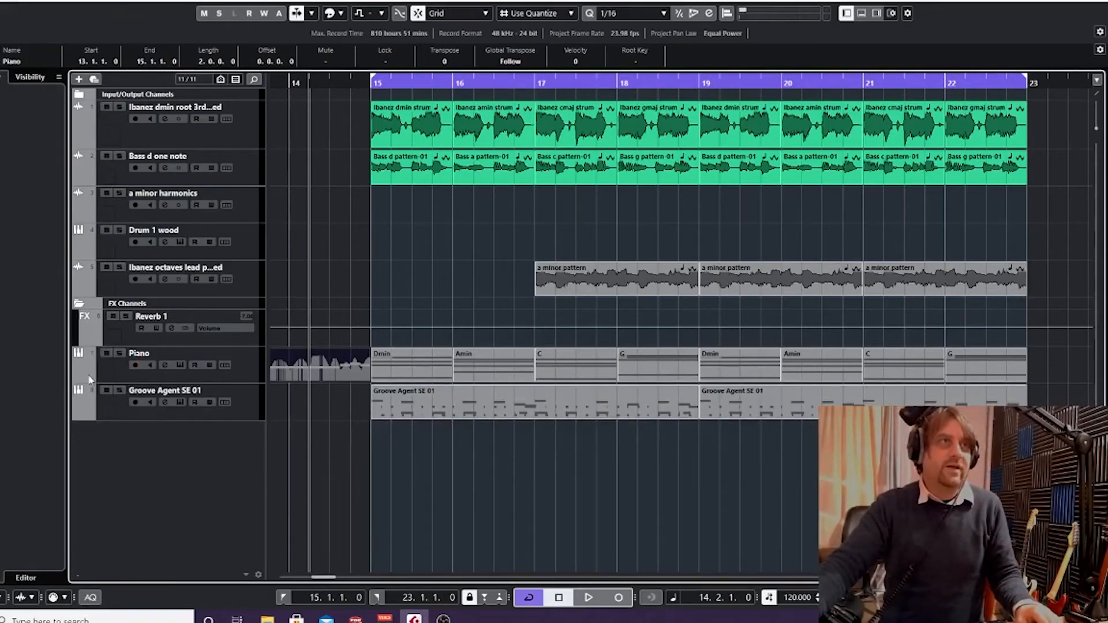
pyautogui.click(81, 378)
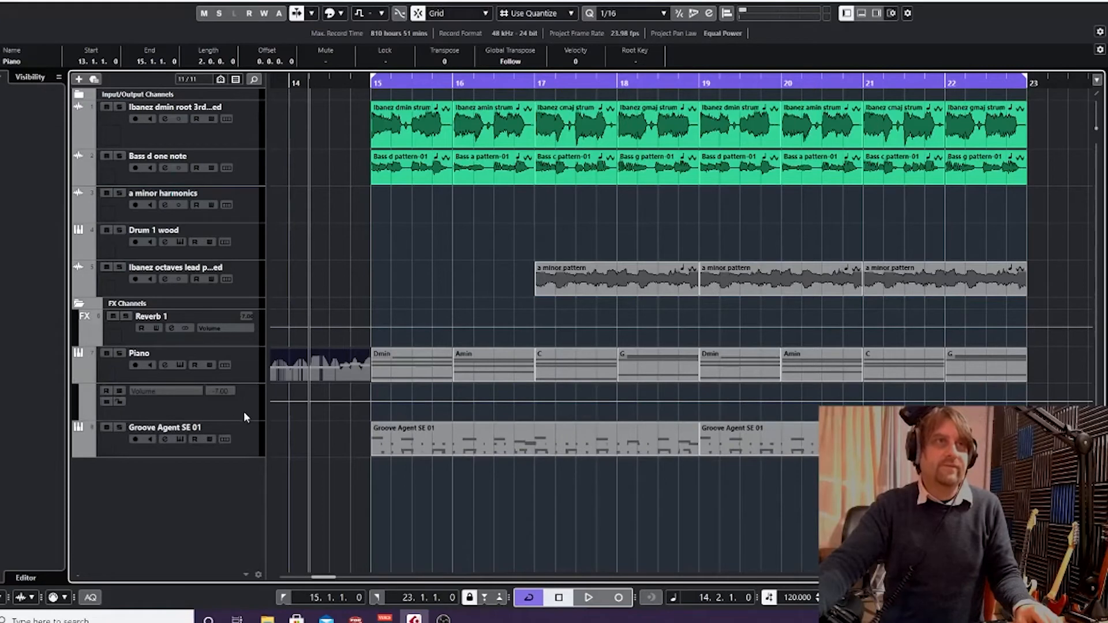
# Enlarge the Piano volume lane and draw a rising ramp up to -0.11 at bar 15, removing the -7.00 point there
pyautogui.moveTo(243, 419); pyautogui.dragTo(247, 503)
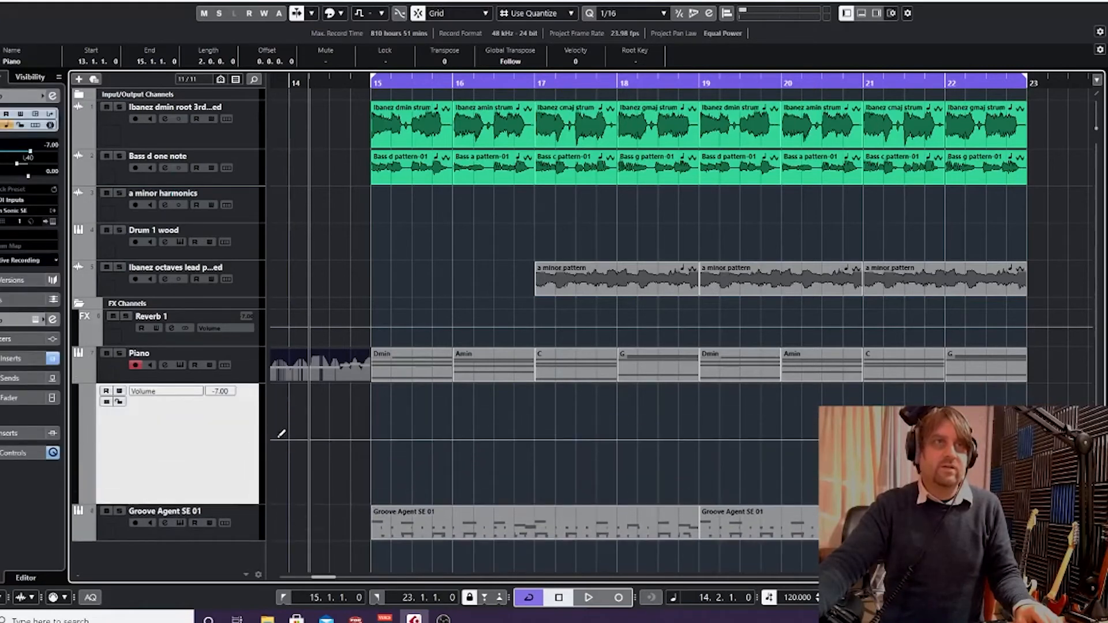
pyautogui.rightClick(339, 434)
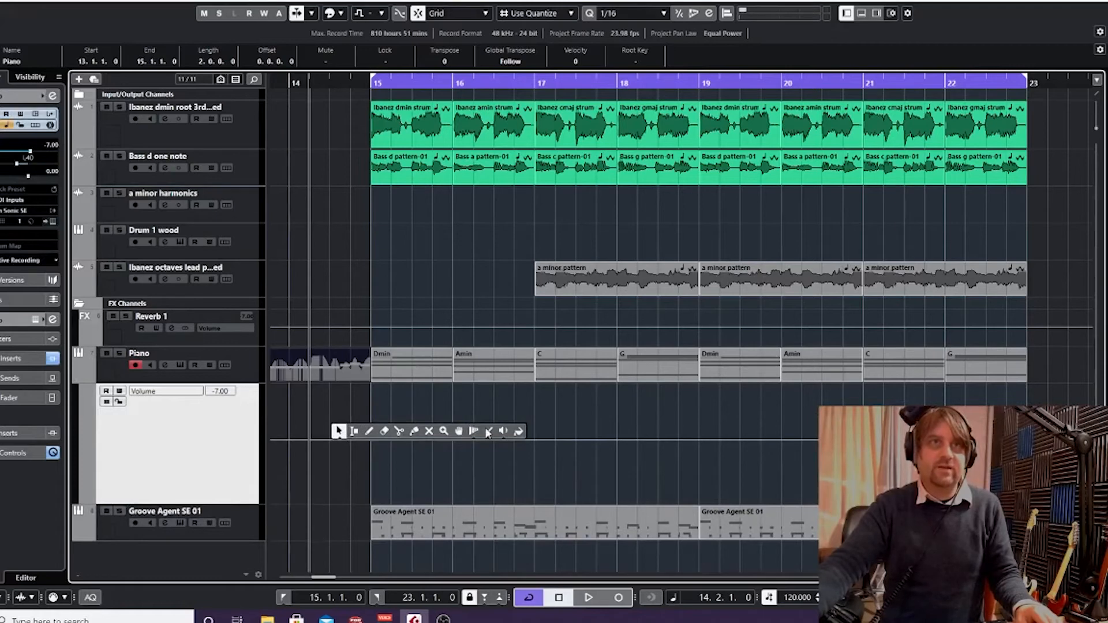
pyautogui.click(487, 434)
pyautogui.click(330, 437)
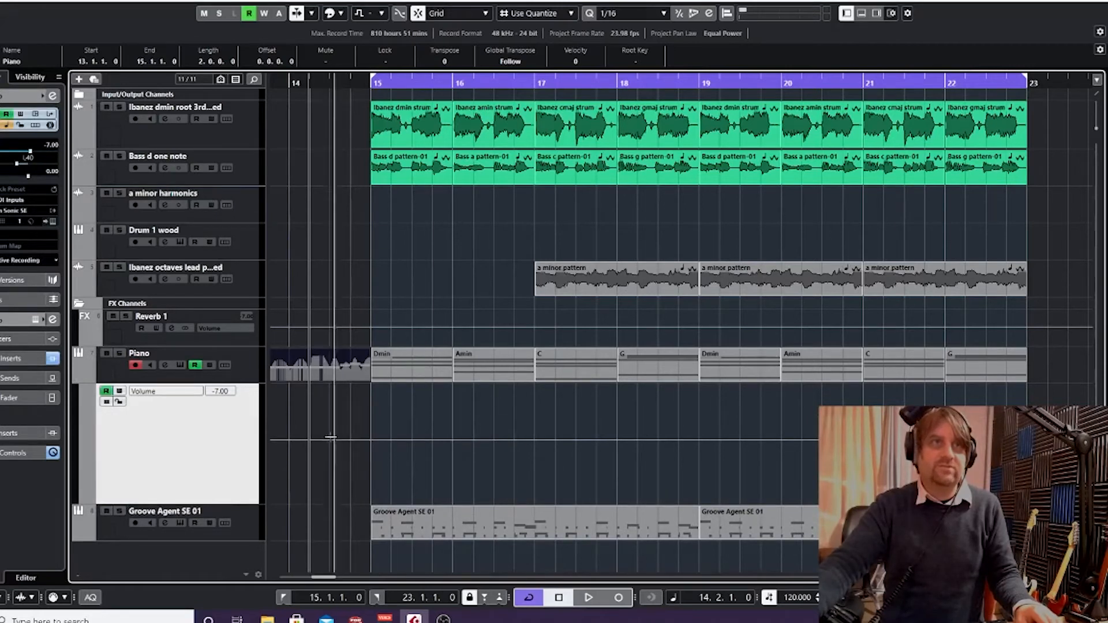
pyautogui.moveTo(331, 437); pyautogui.dragTo(369, 411)
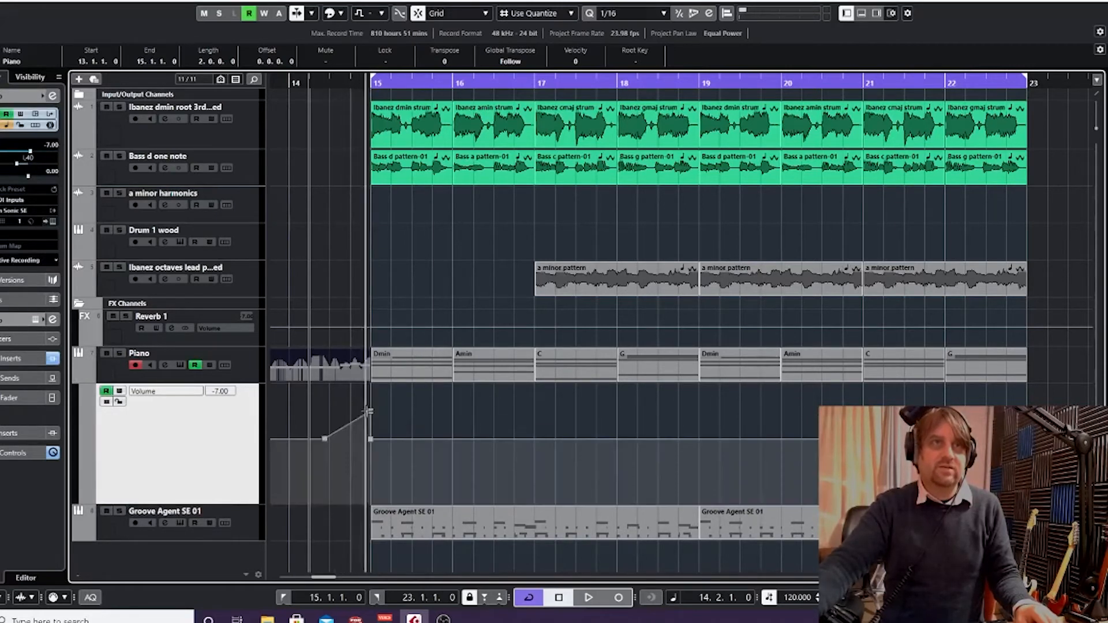
pyautogui.click(371, 439)
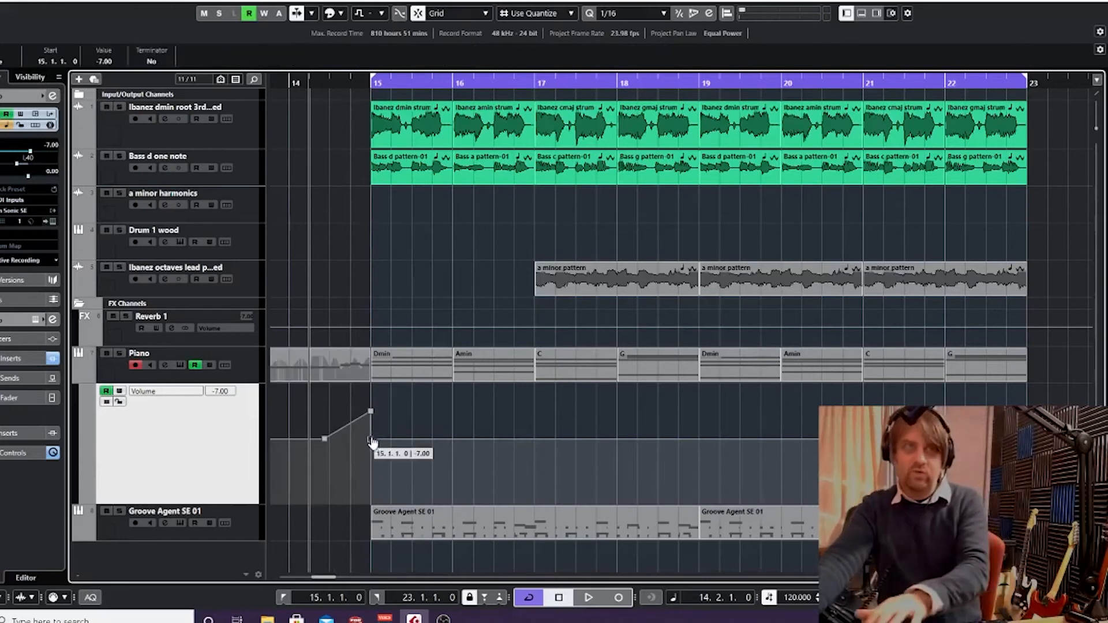
pyautogui.press('Delete')
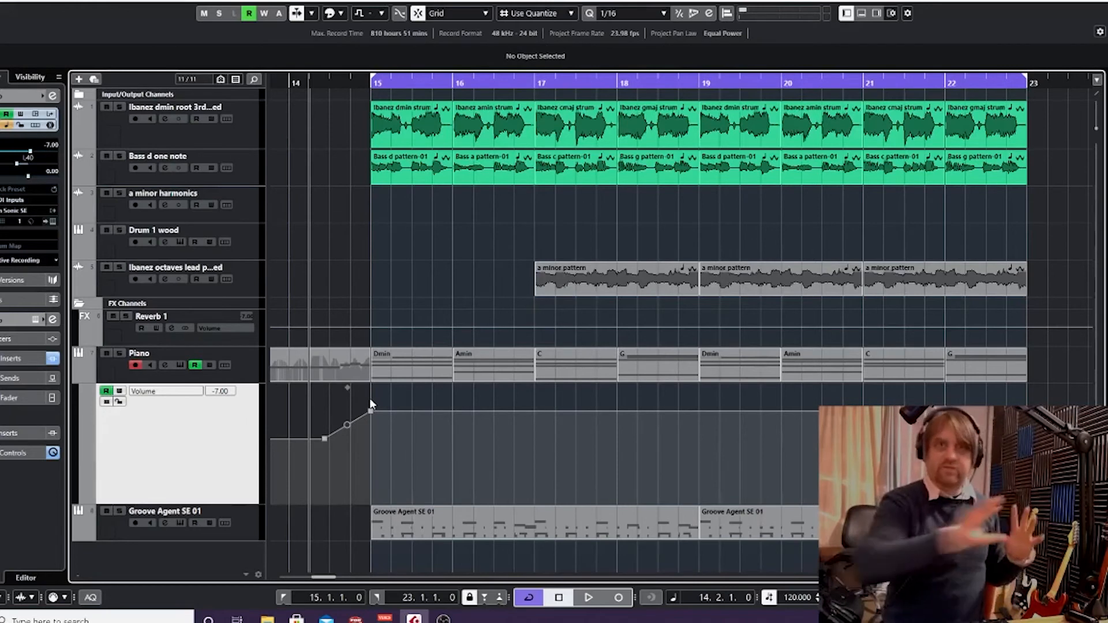
# Play from bar 14 beat 2 to hear the piano's volume ramp leading into the new section
pyautogui.press('space')
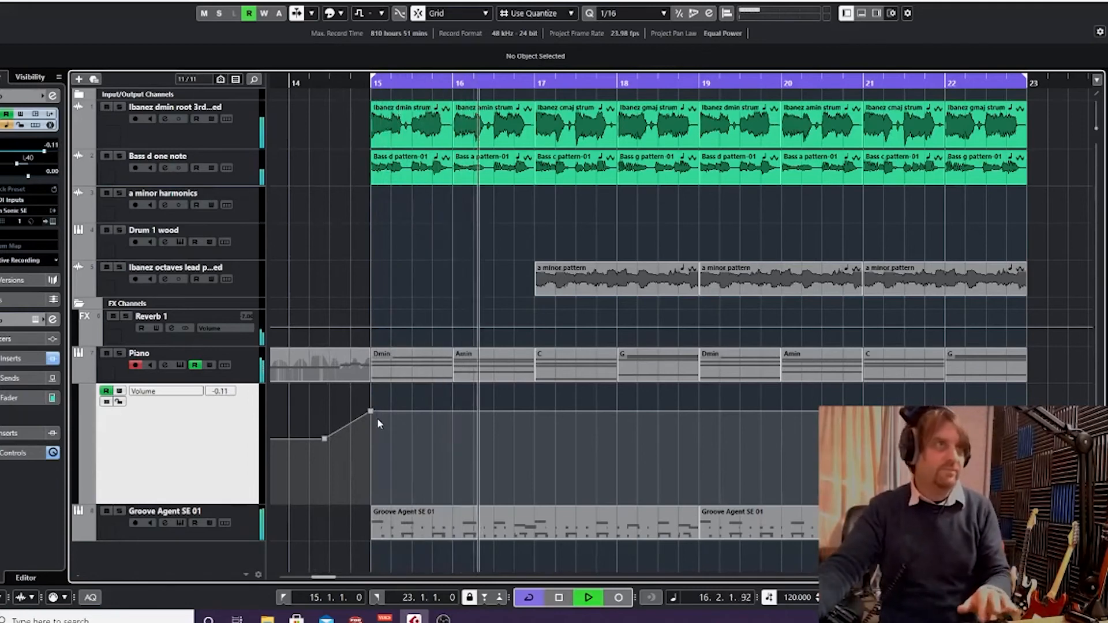
pyautogui.press('z')
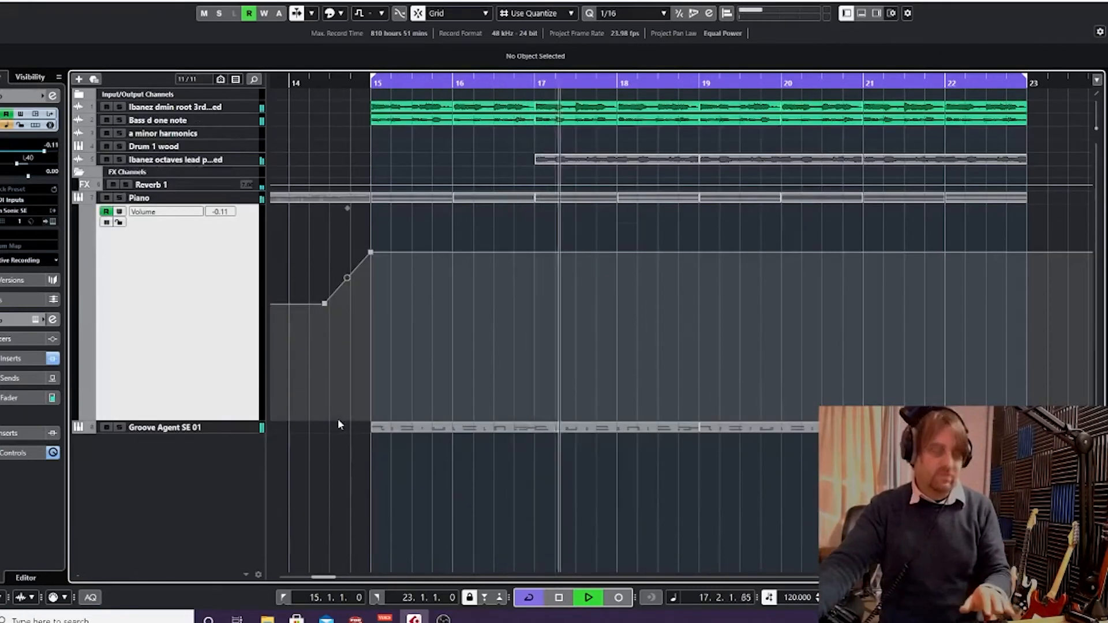
pyautogui.press('z')
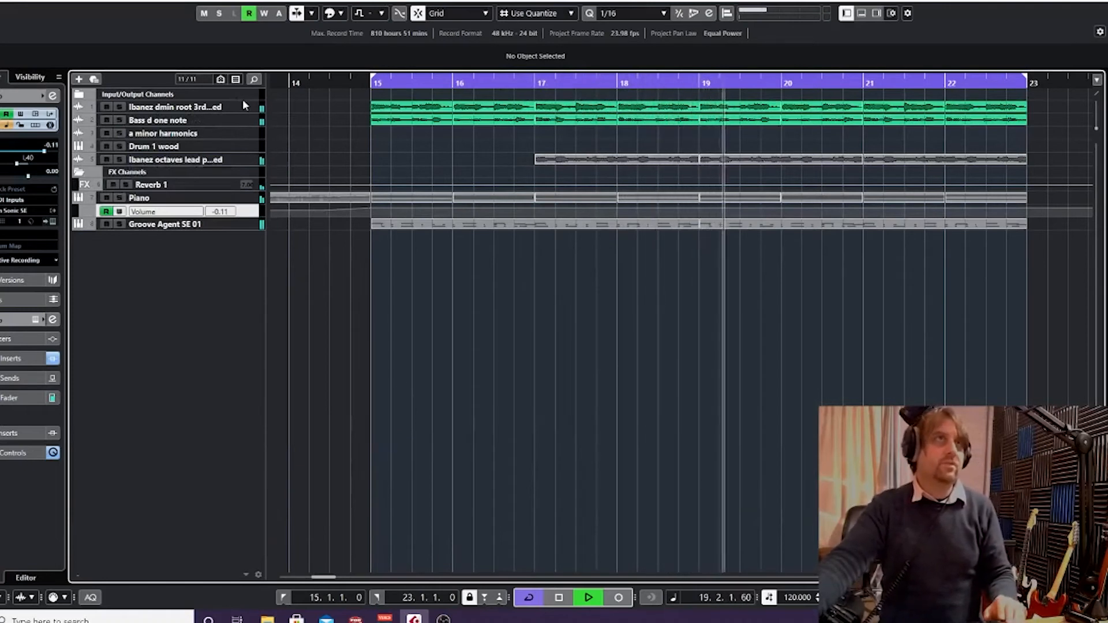
pyautogui.press('space')
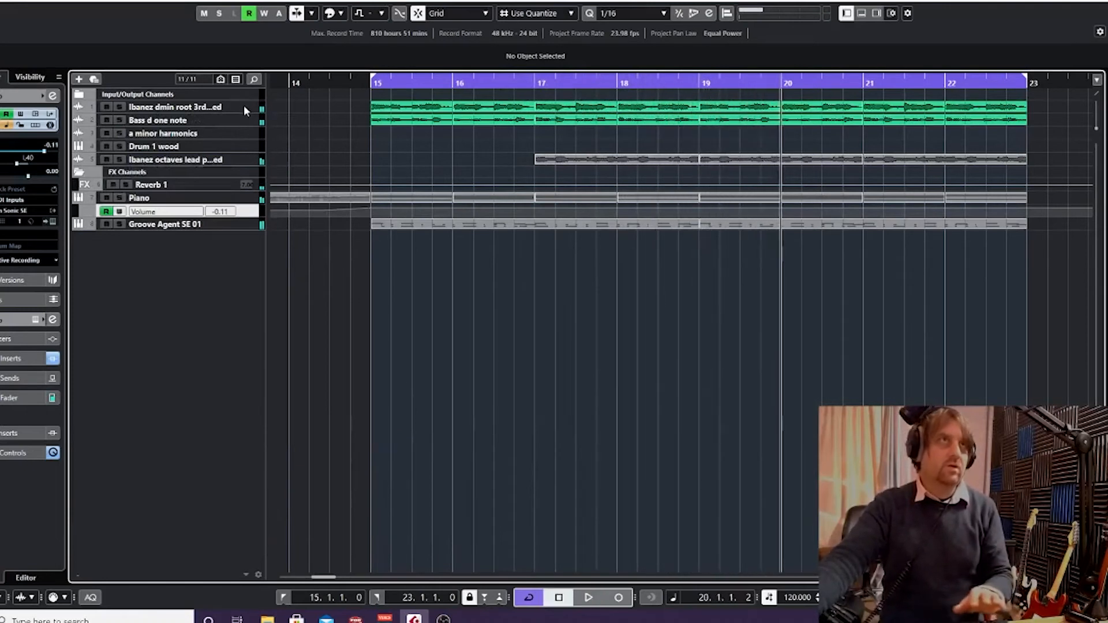
# Toggle the enlarged view of the Piano volume lane and restore all tracks to a taller height
pyautogui.hotkey('shift', 'h')
pyautogui.hotkey('shift', 'h')
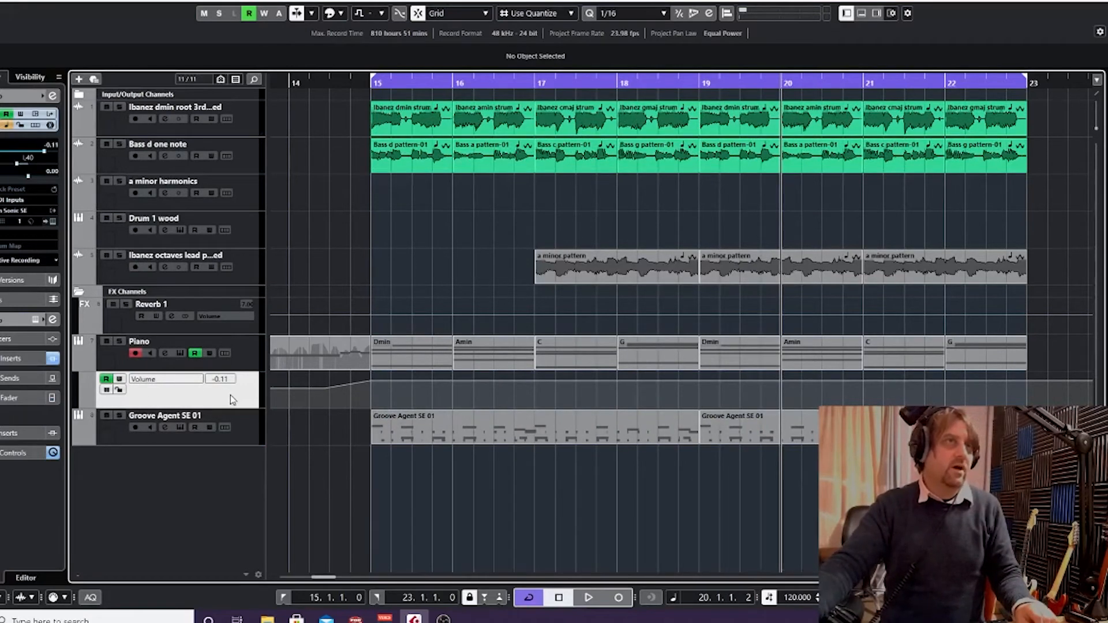
pyautogui.press('z')
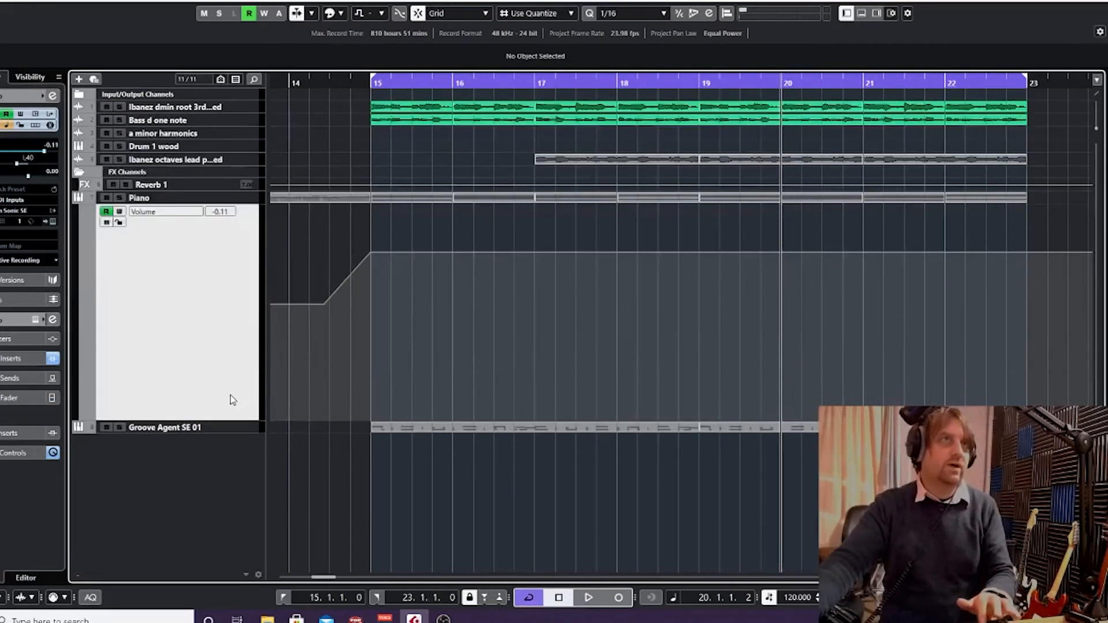
pyautogui.press('z')
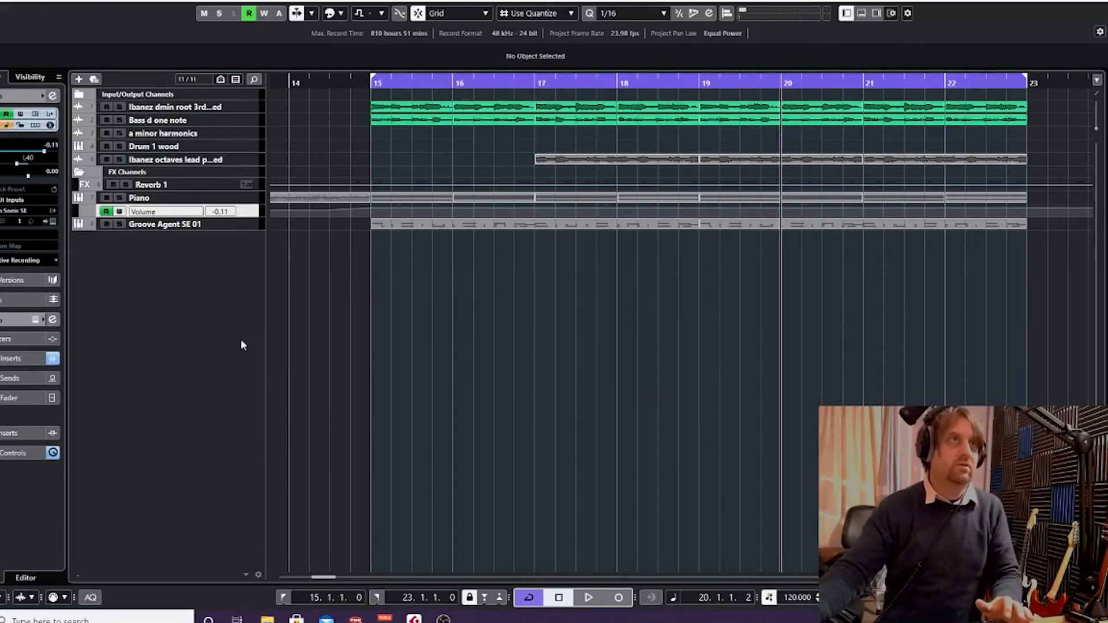
pyautogui.click(433, 396)
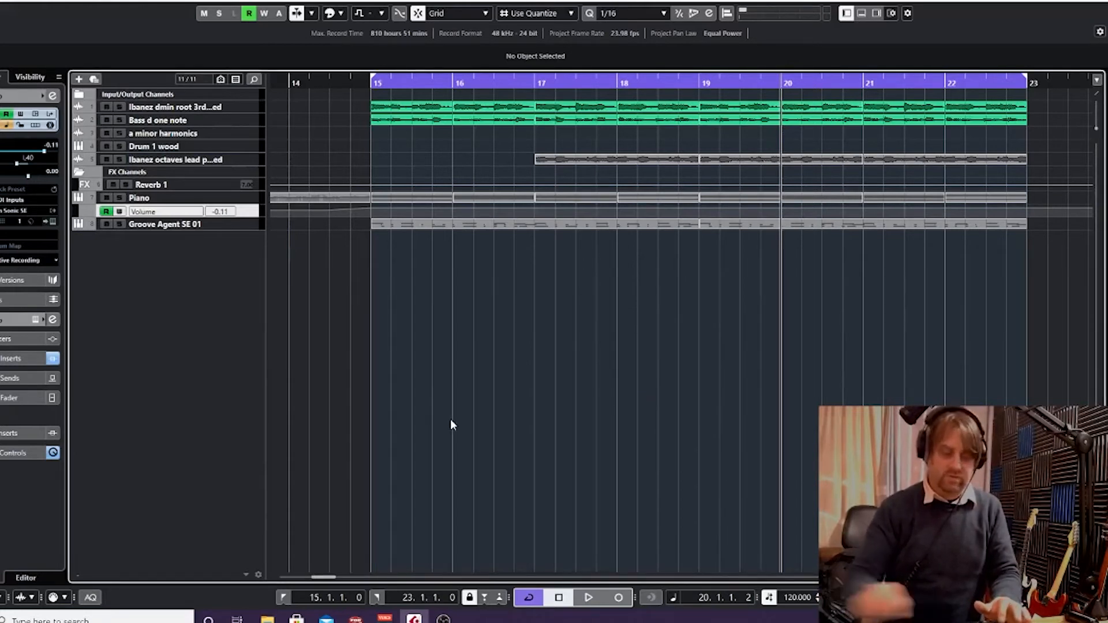
pyautogui.hotkey('shift', 'h')
pyautogui.hotkey('shift', 'g')
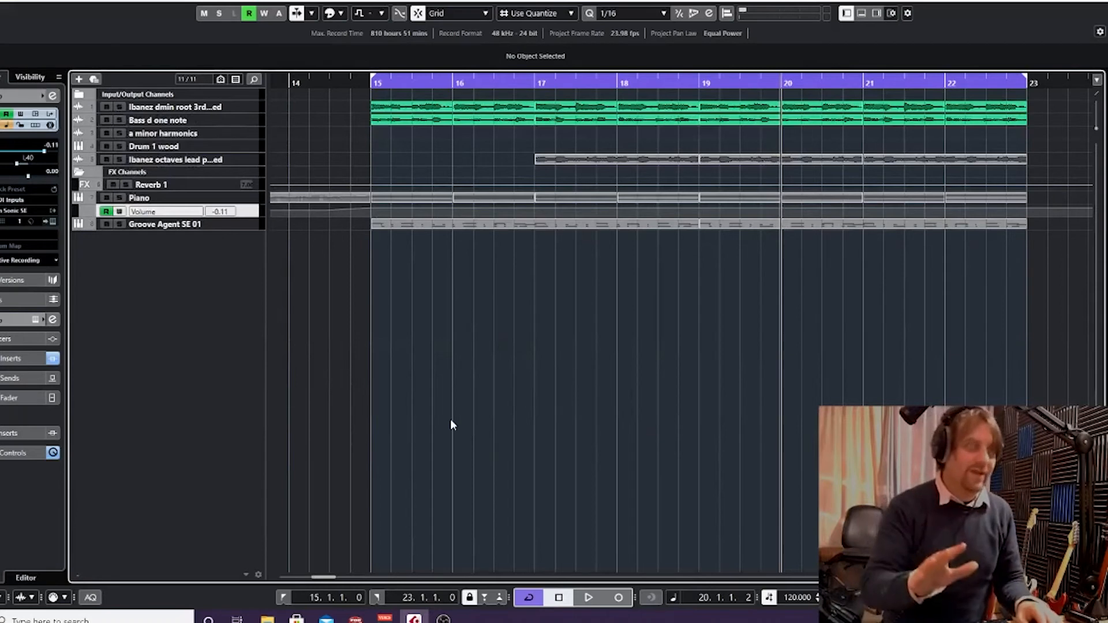
pyautogui.hotkey('shift', 'h')
pyautogui.hotkey('shift', 'h')
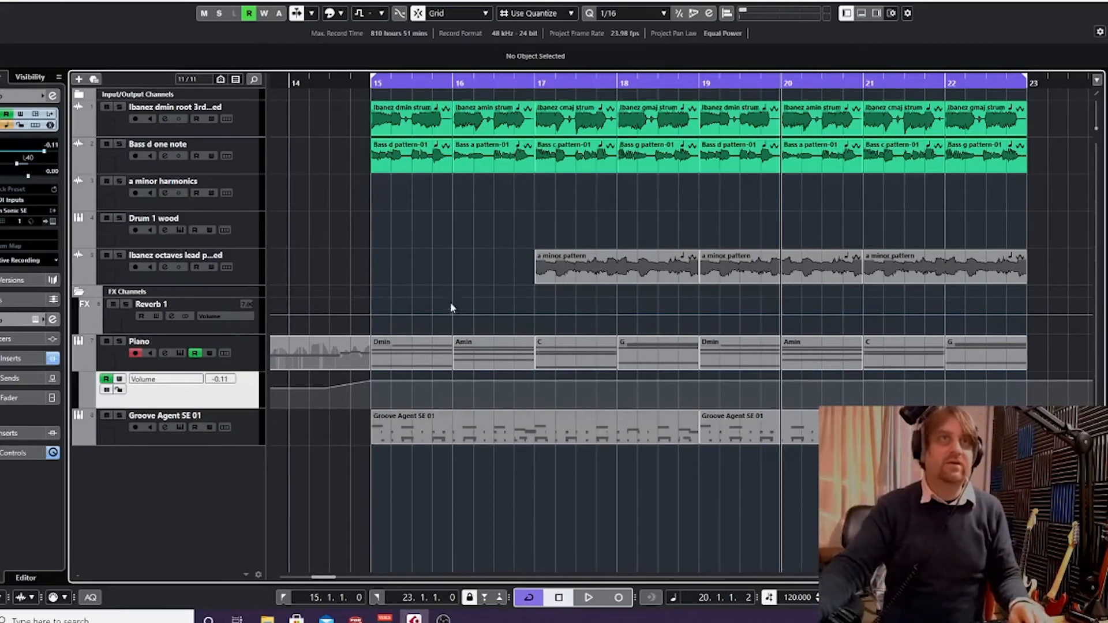
# Play the section from bar 15 to hear the strummed guitar with the full arrangement
pyautogui.click(368, 81)
pyautogui.press('space')
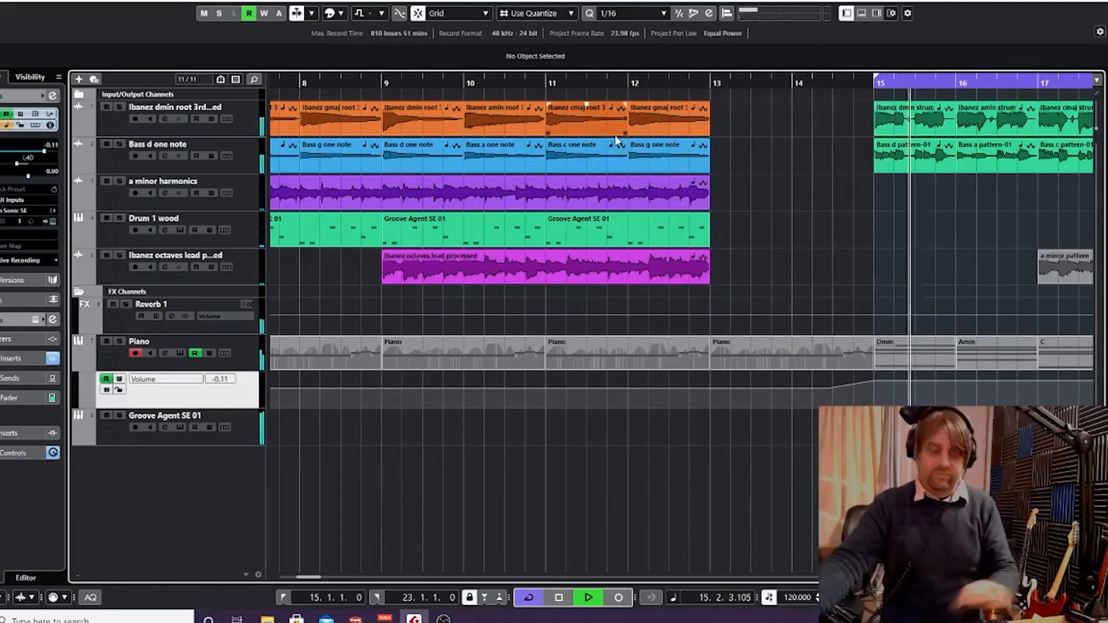
pyautogui.press('space')
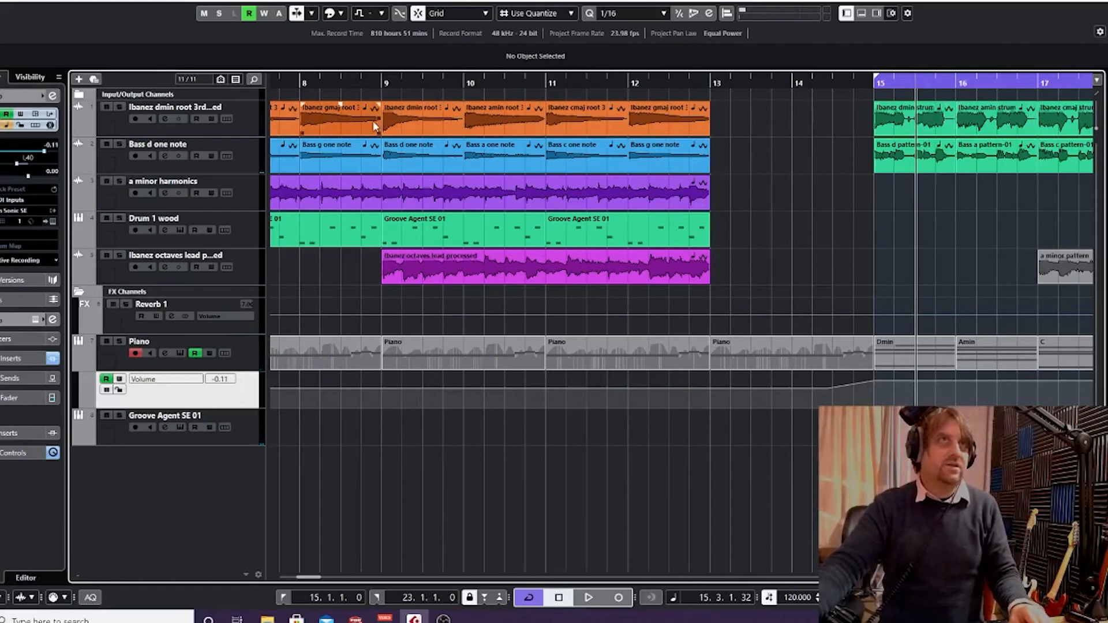
# Duplicate the Ibanez dmin root guitar track together with its clips
pyautogui.click(249, 130)
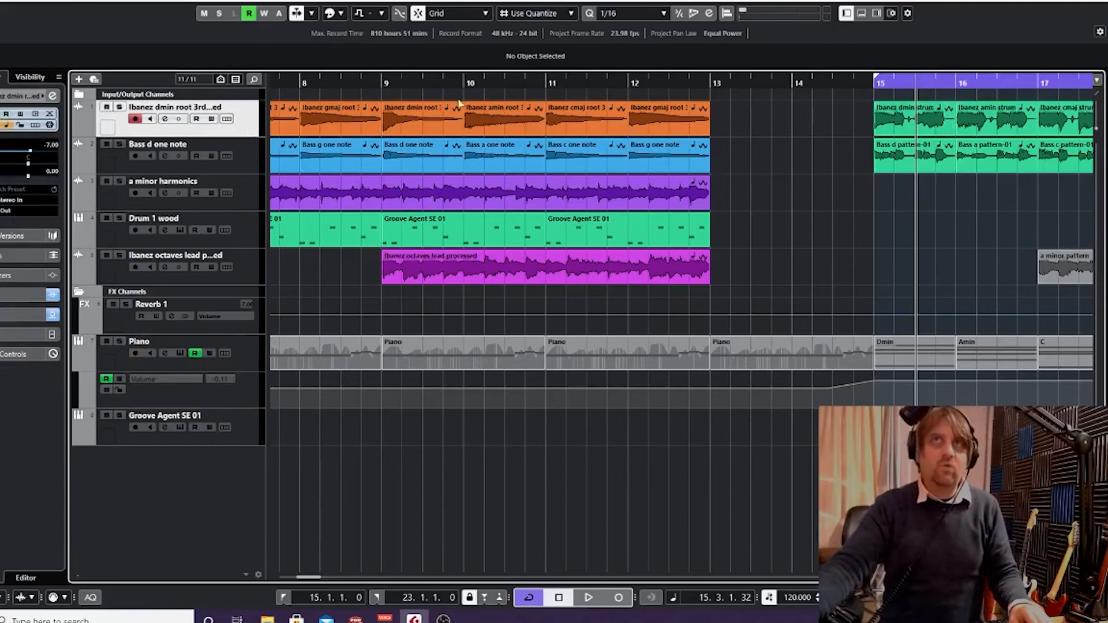
pyautogui.rightClick(242, 121)
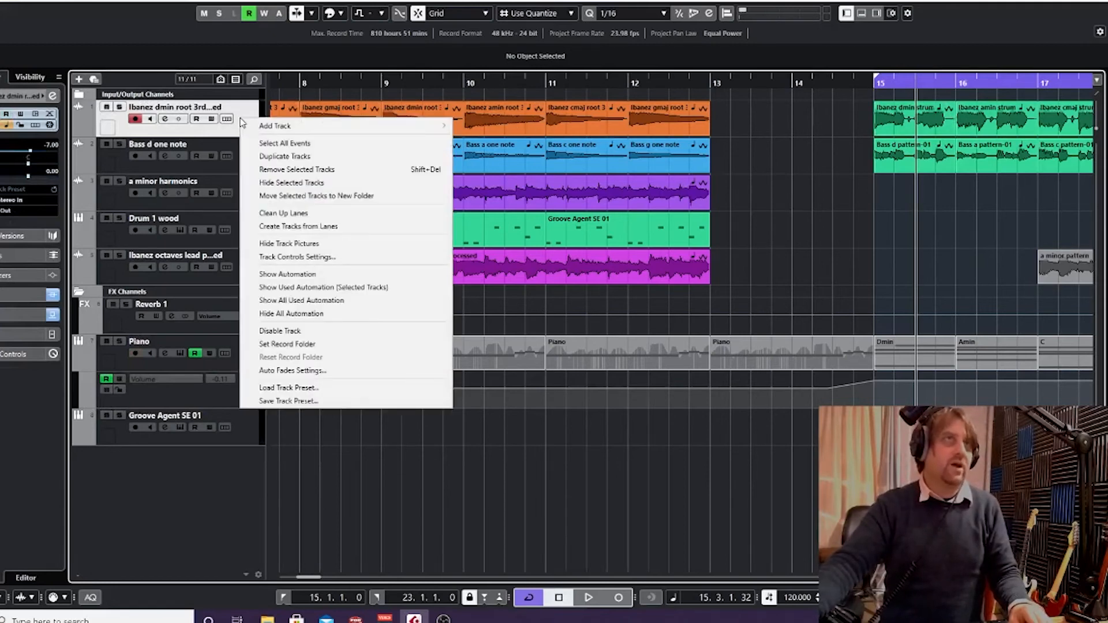
pyautogui.click(310, 155)
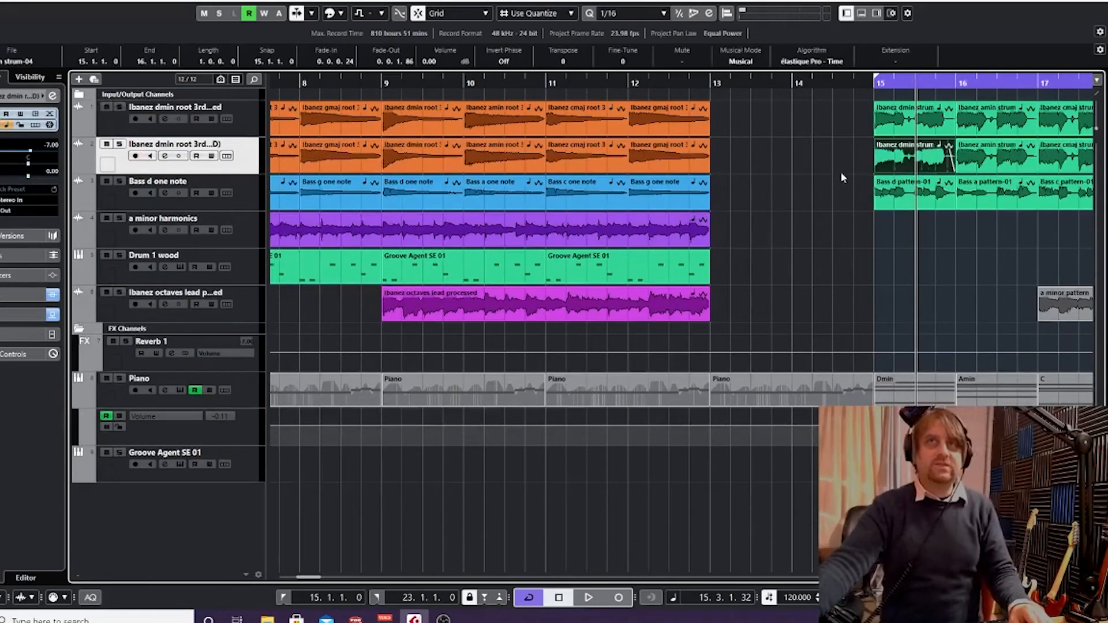
# Delete the orange guitar clips across bars 1 to 12 on the duplicated Ibanez track, keeping its strum clips from bar 15
pyautogui.press('g')
pyautogui.press('g')
pyautogui.press('g')
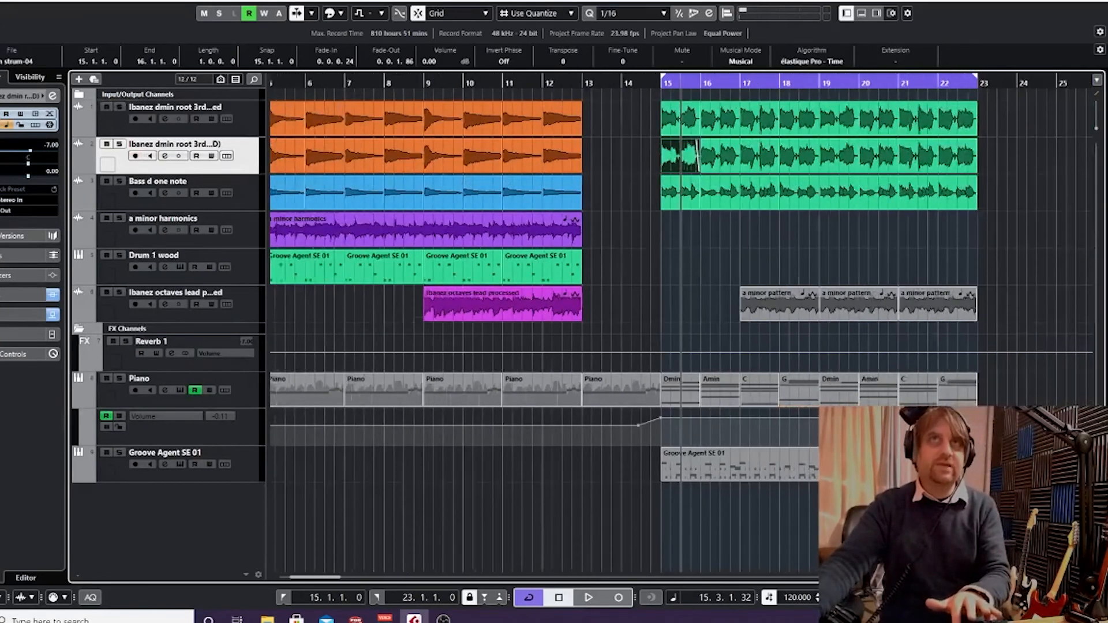
pyautogui.click(625, 161)
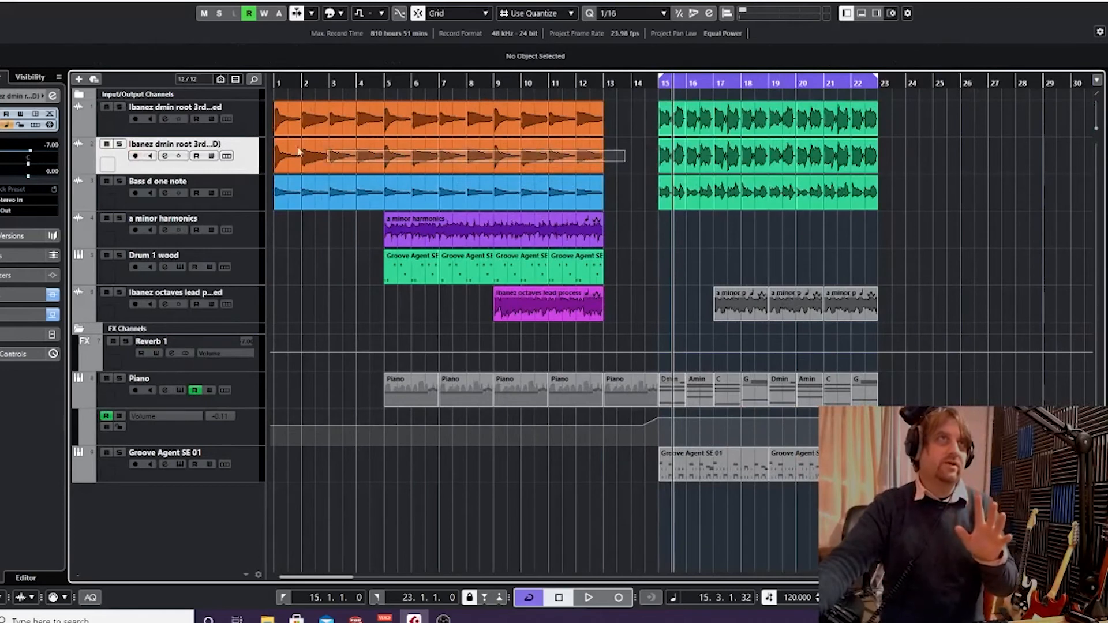
pyautogui.click(275, 147)
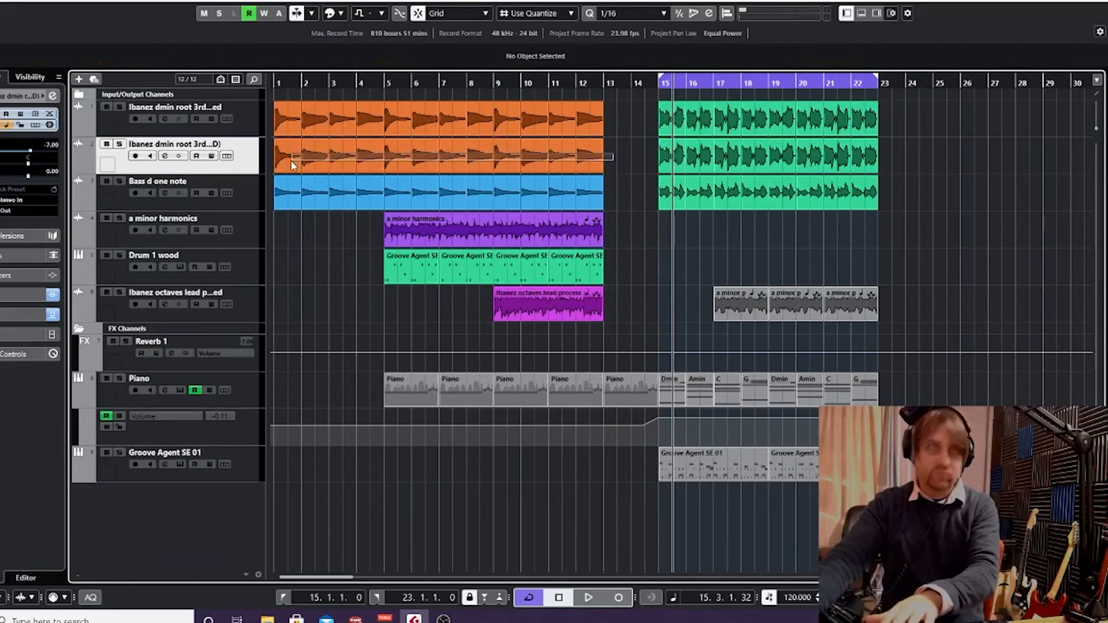
pyautogui.press('Delete')
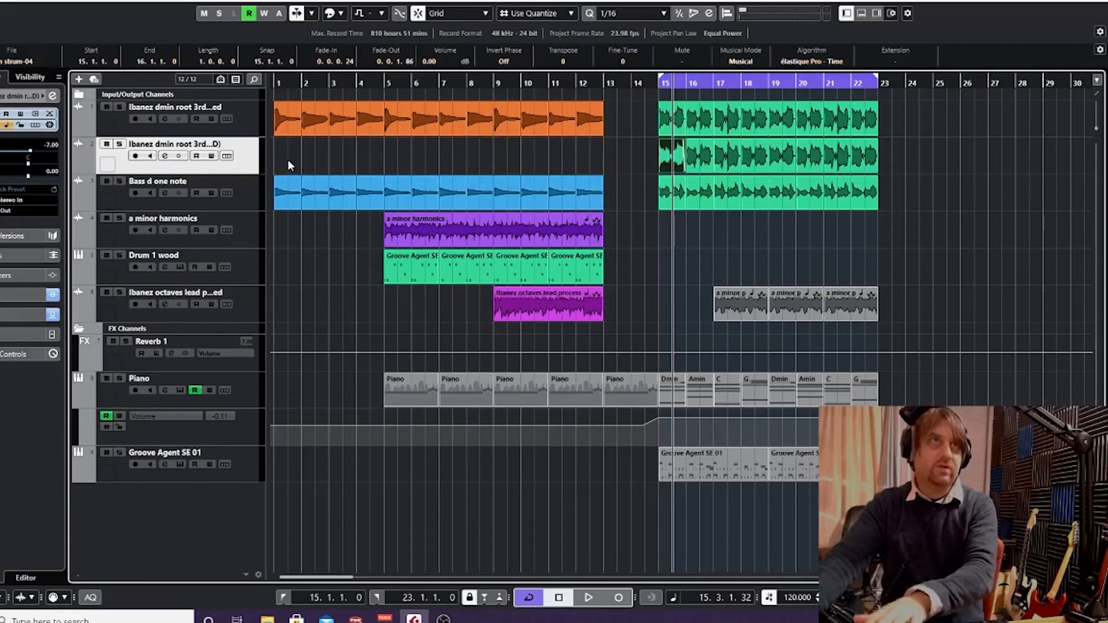
# Play from bar 15 and pan the duplicated Ibanez track to R34
pyautogui.click(656, 85)
pyautogui.press('space')
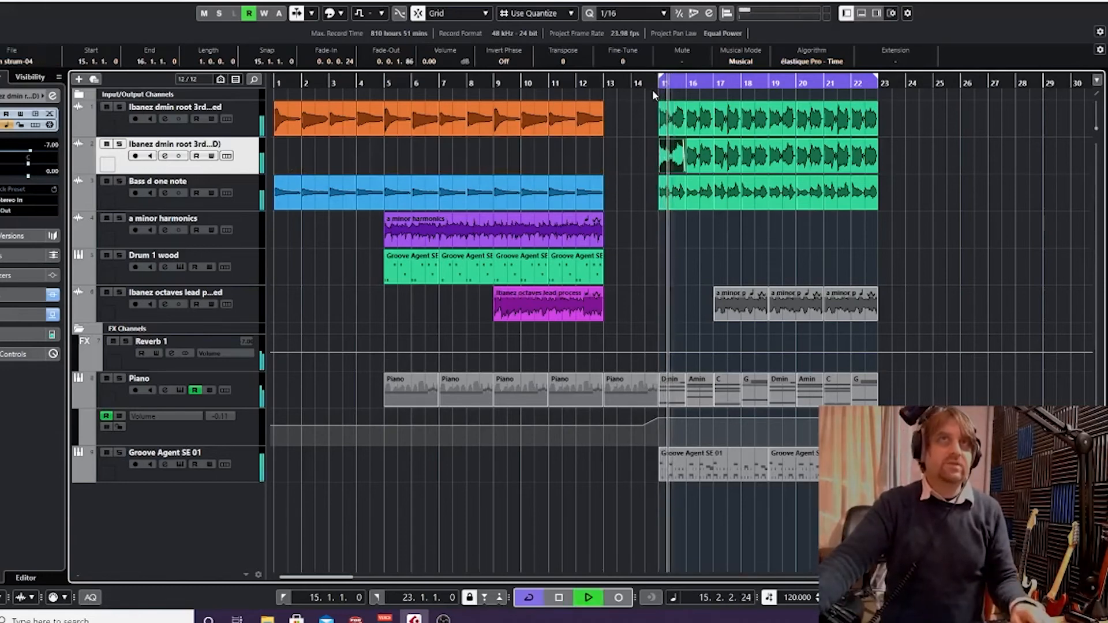
pyautogui.moveTo(30, 166); pyautogui.dragTo(37, 167)
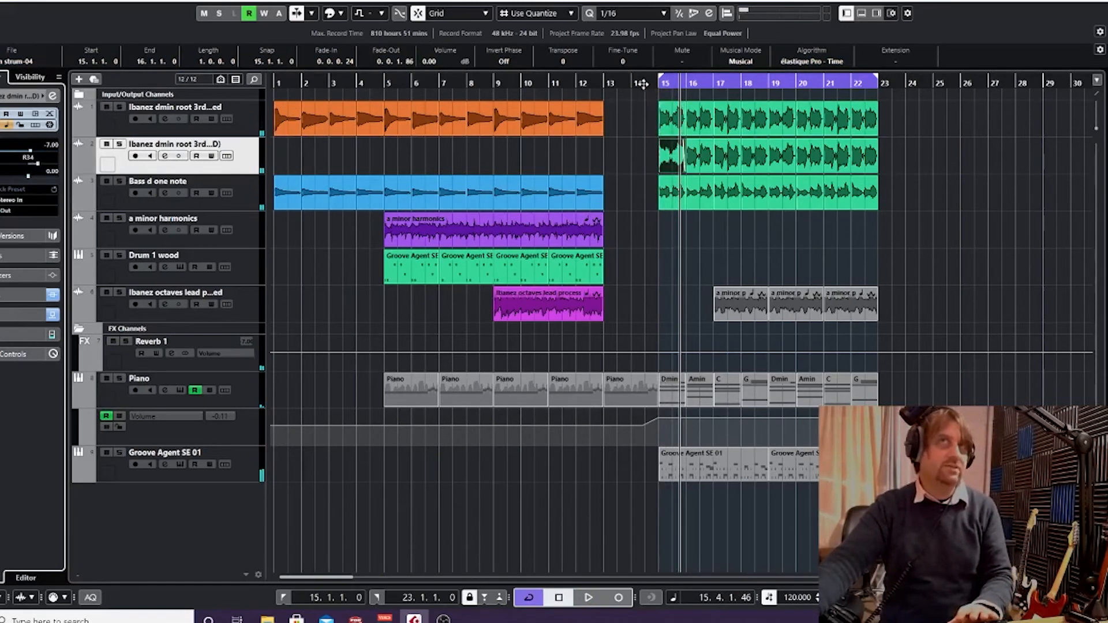
# Insert VST Amp Rack in the second insert slot of the duplicated Ibanez track, keeping the Plexi amplifier
pyautogui.click(53, 96)
pyautogui.click(311, 220)
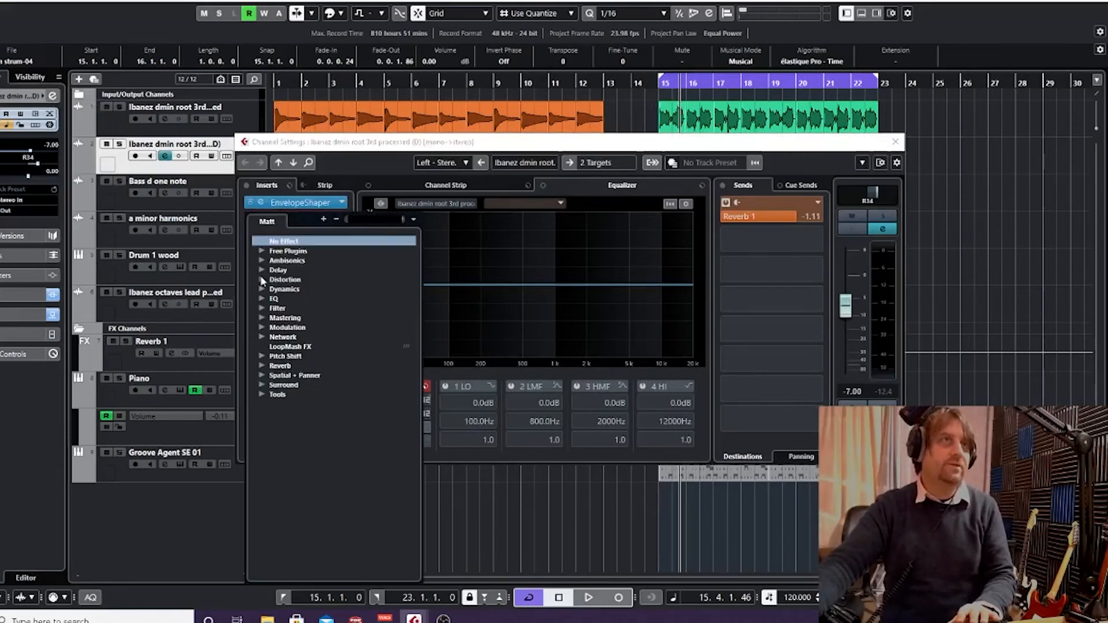
pyautogui.click(262, 278)
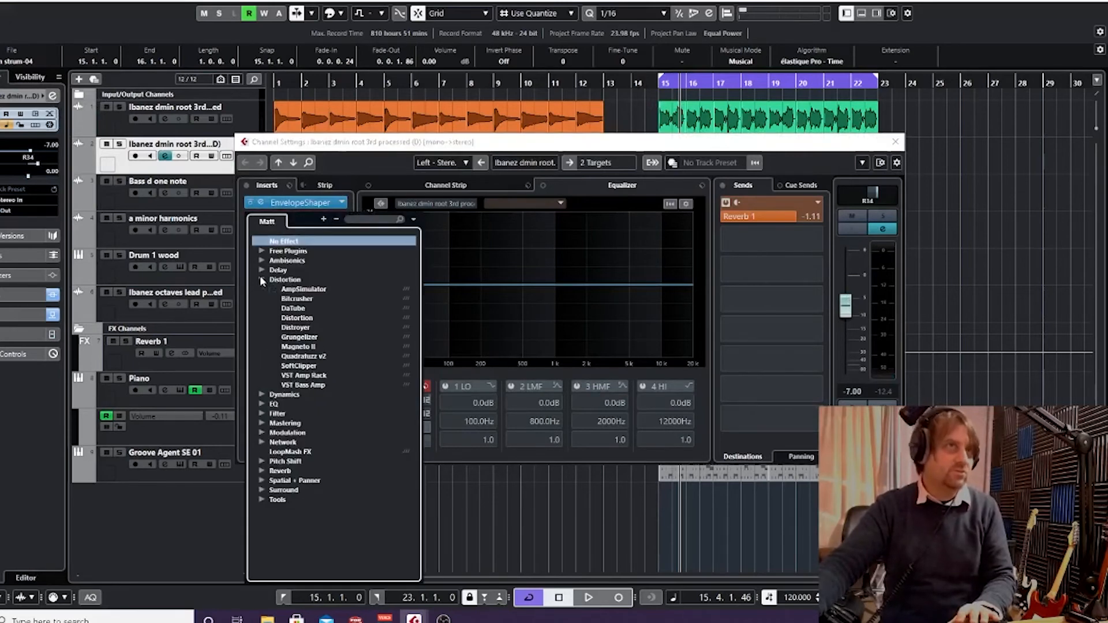
pyautogui.click(321, 384)
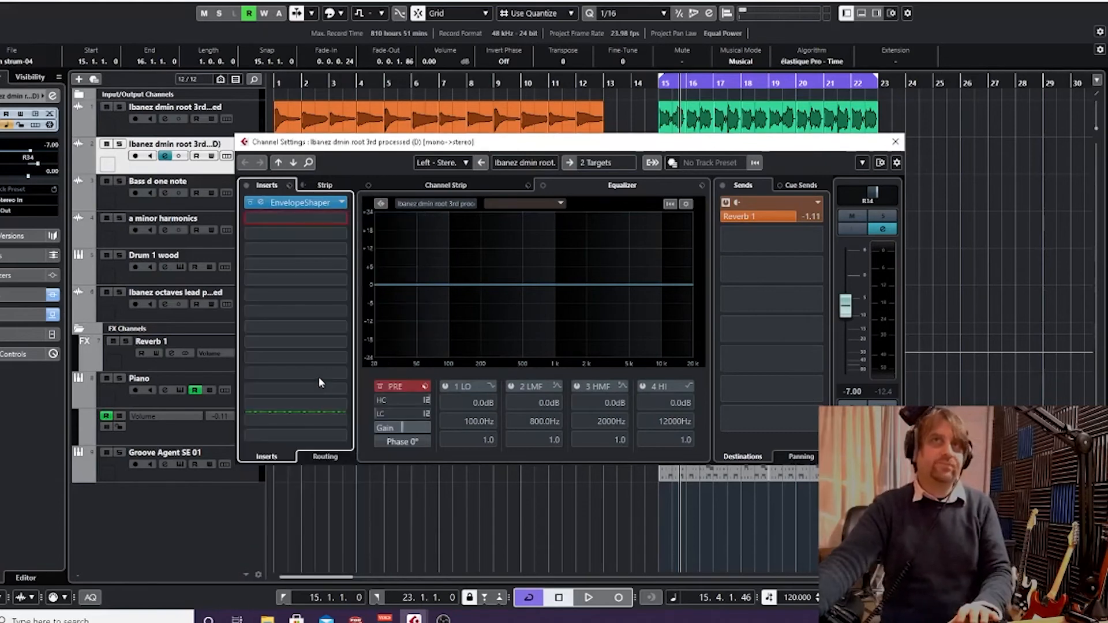
pyautogui.click(318, 378)
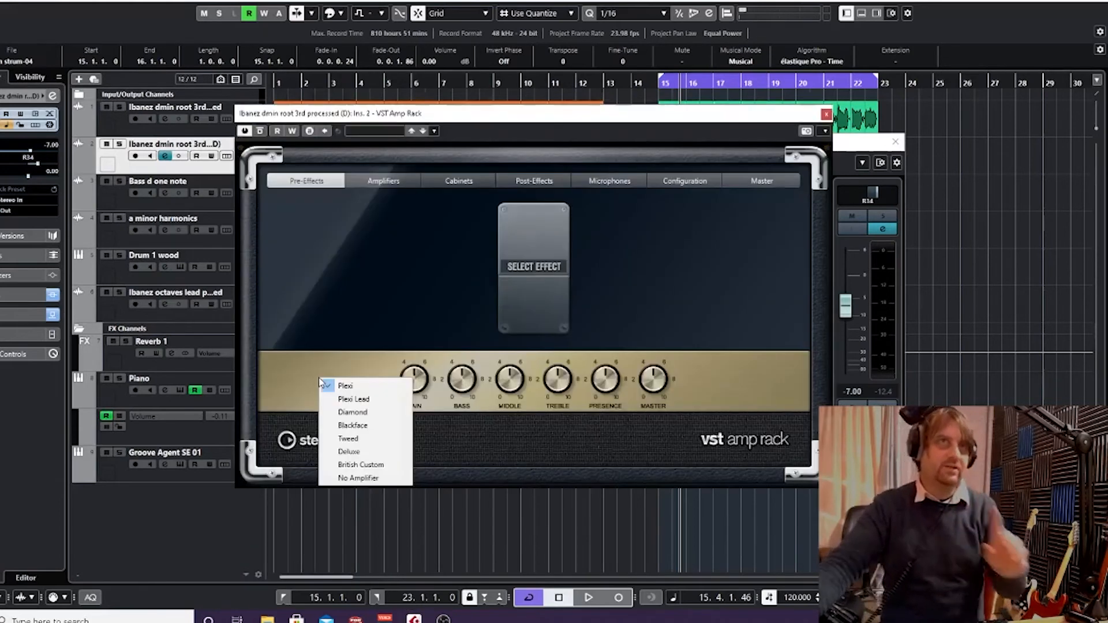
pyautogui.click(437, 311)
# Listen to the duplicated guitar through VST Amp Rack, view its post-effects page and close the plug-in
pyautogui.press('space')
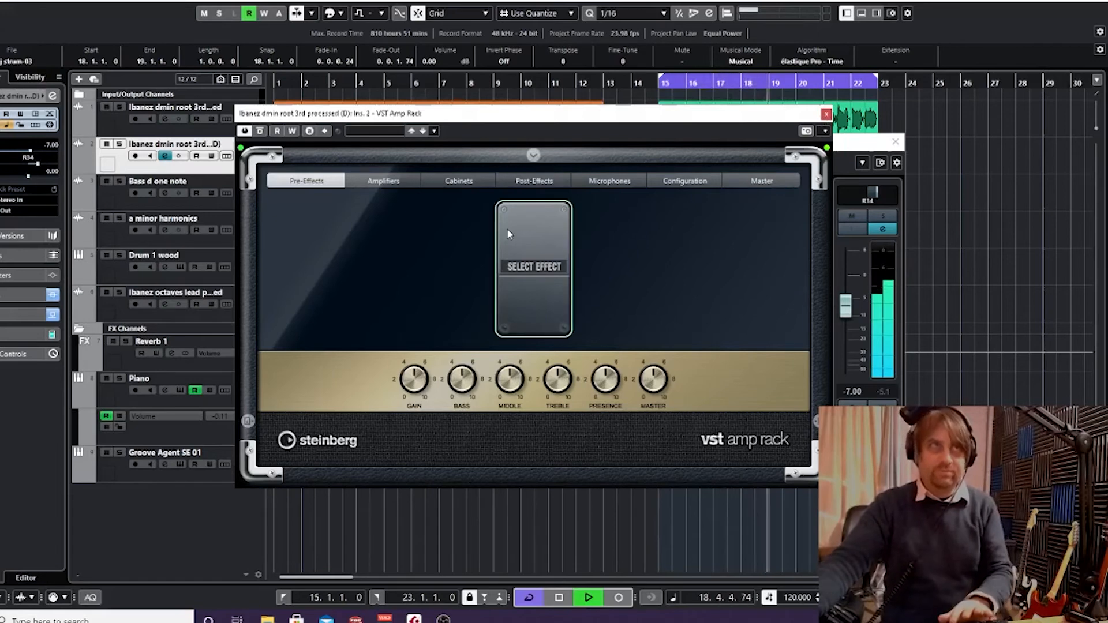
pyautogui.press('space')
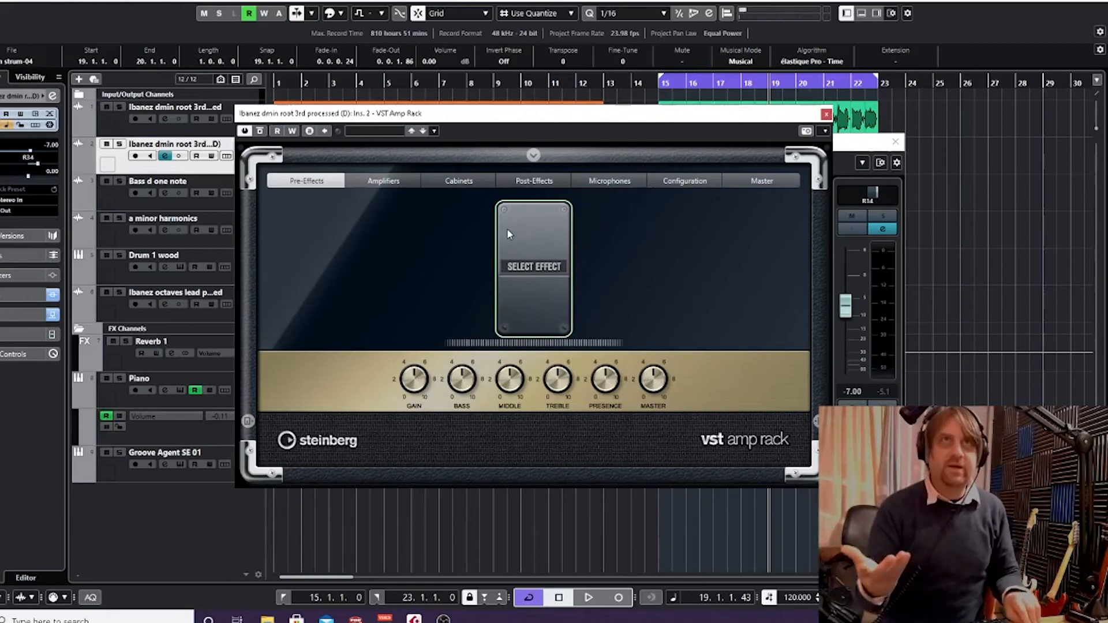
pyautogui.click(535, 182)
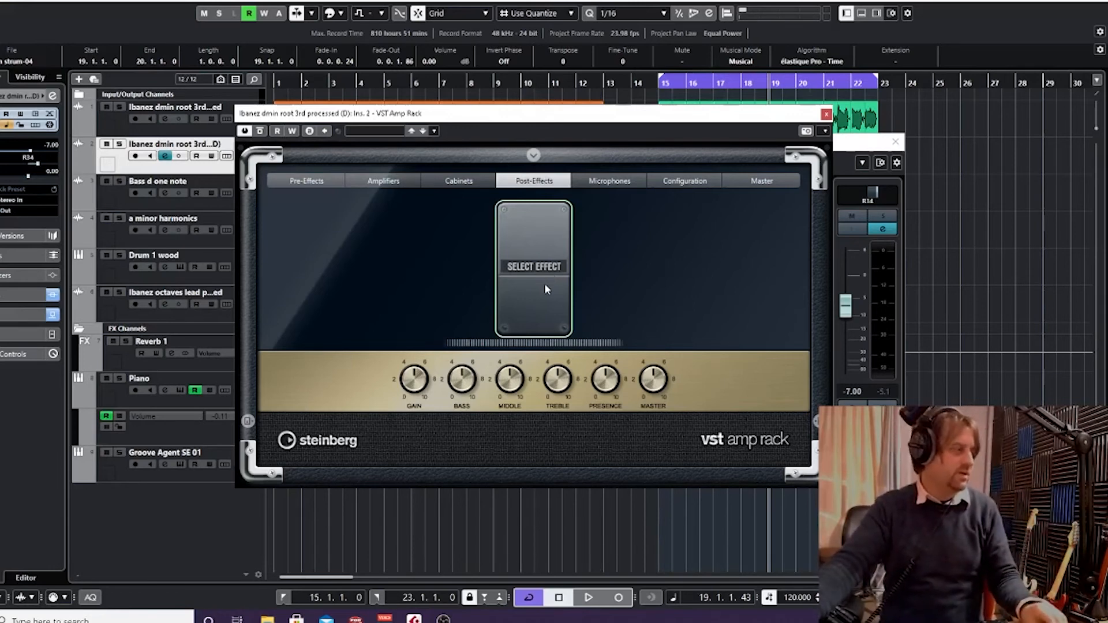
pyautogui.click(827, 114)
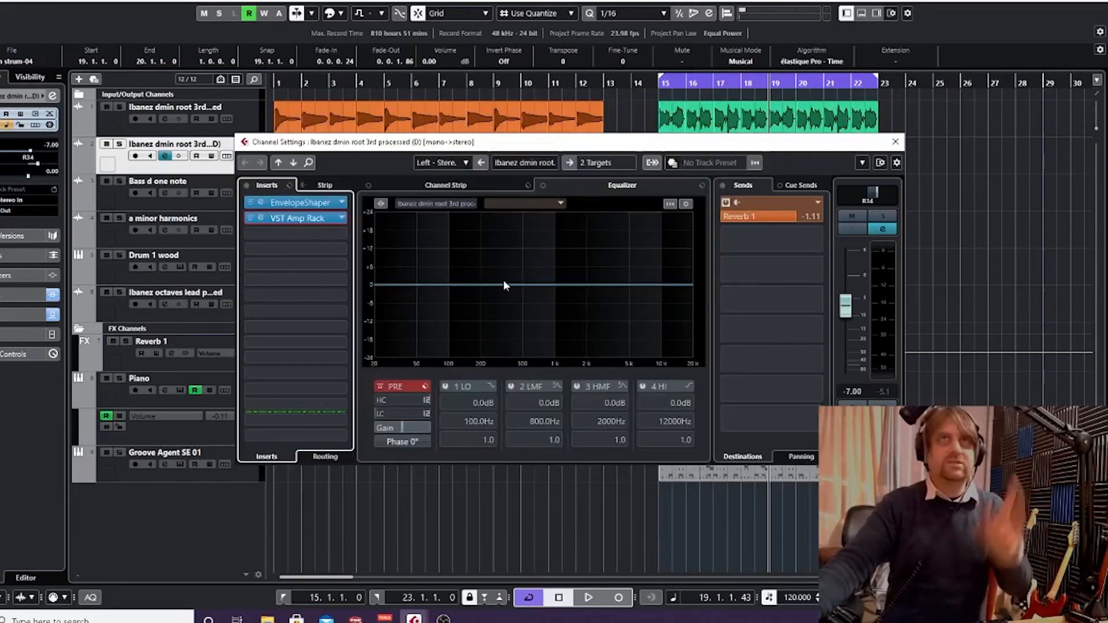
# Close the duplicated Ibanez track's channel settings and listen to the full mix from bar 19
pyautogui.click(816, 241)
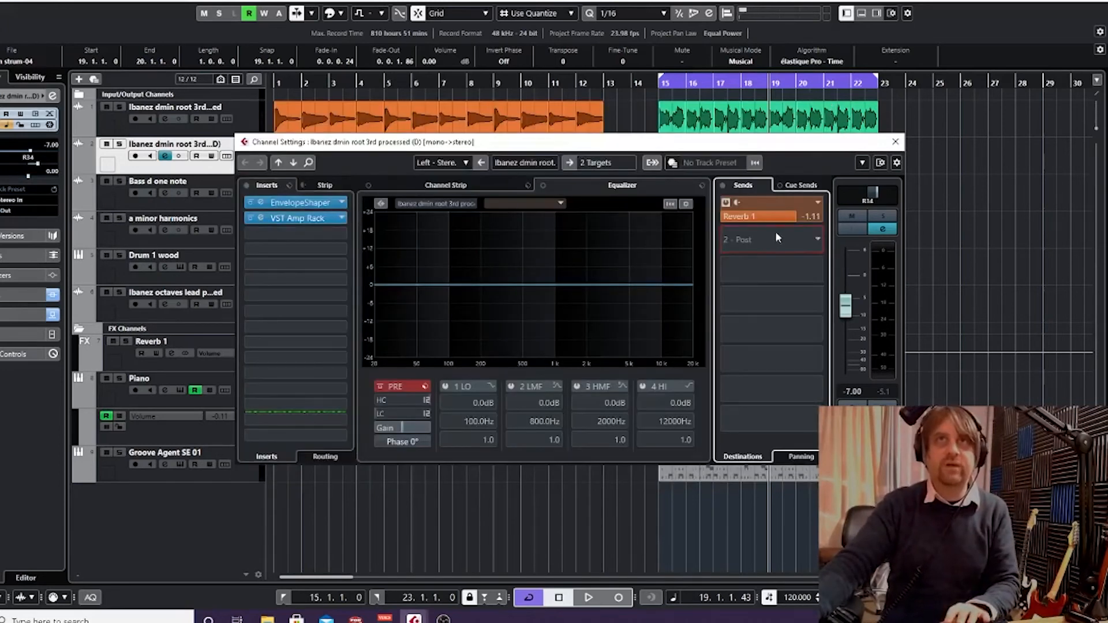
pyautogui.click(896, 143)
pyautogui.press('space')
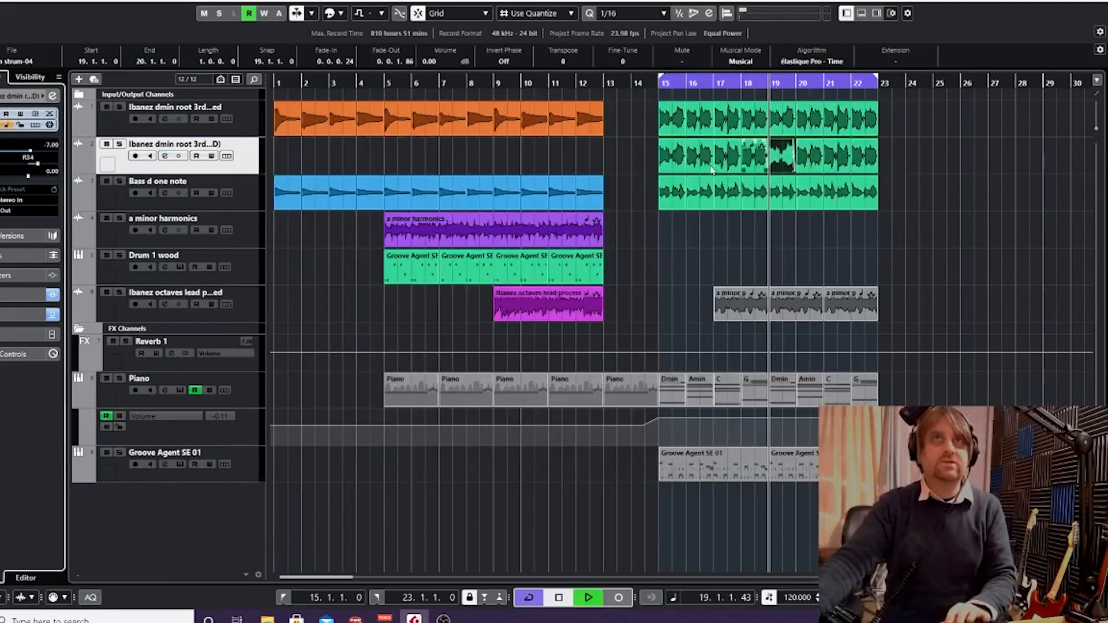
pyautogui.press('space')
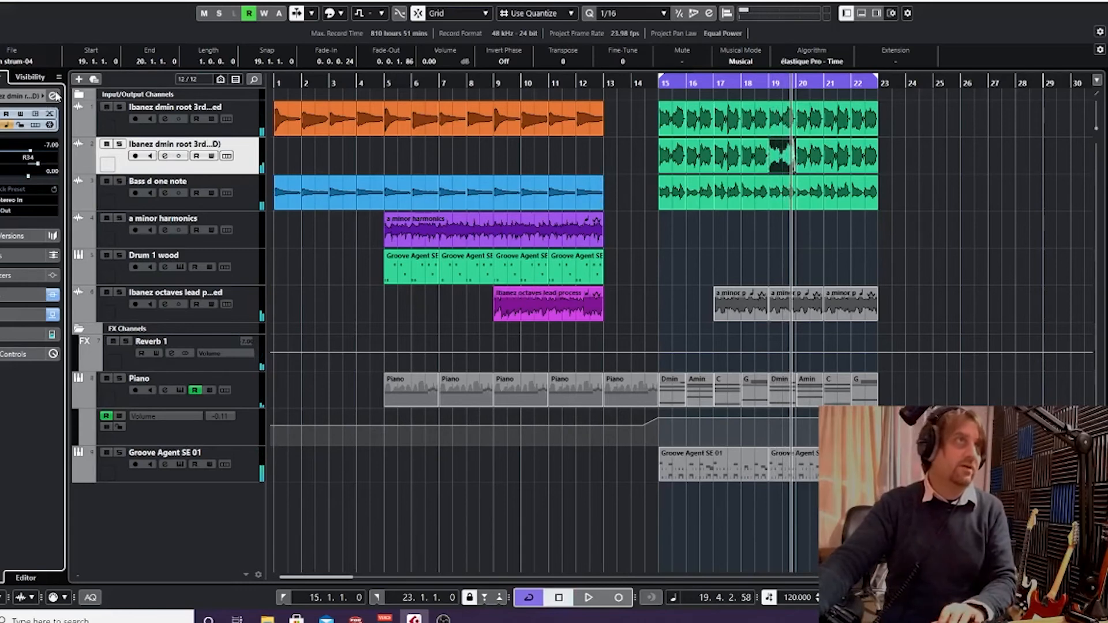
# Cut the duplicated Ibanez track's low end with the equalizer's low band at -24 dB and 96 Hz
pyautogui.click(164, 156)
pyautogui.press('space')
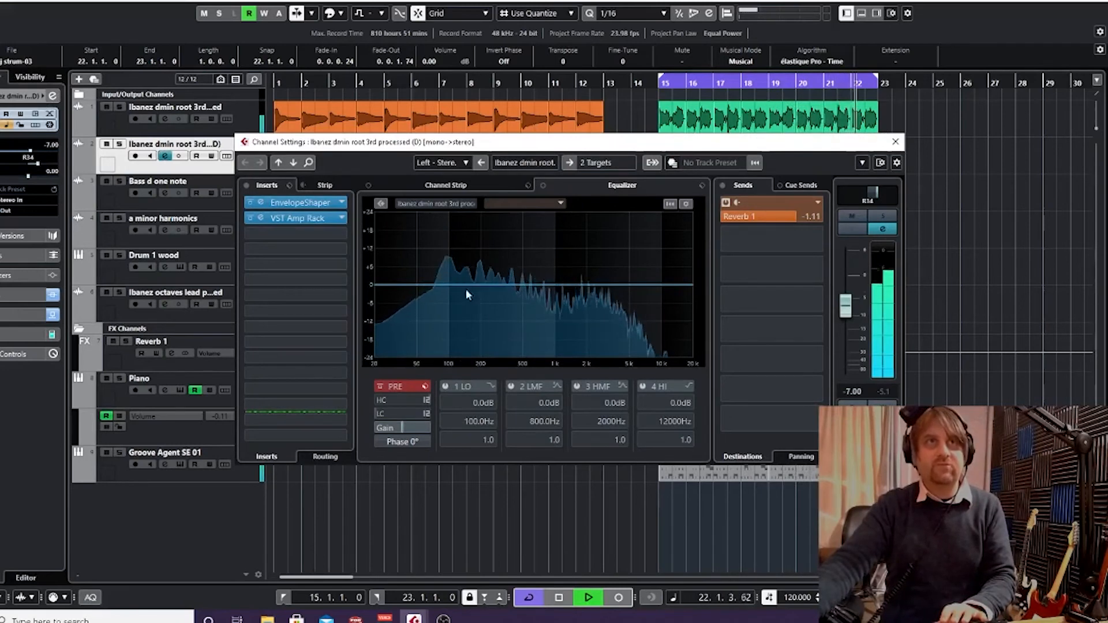
pyautogui.press('space')
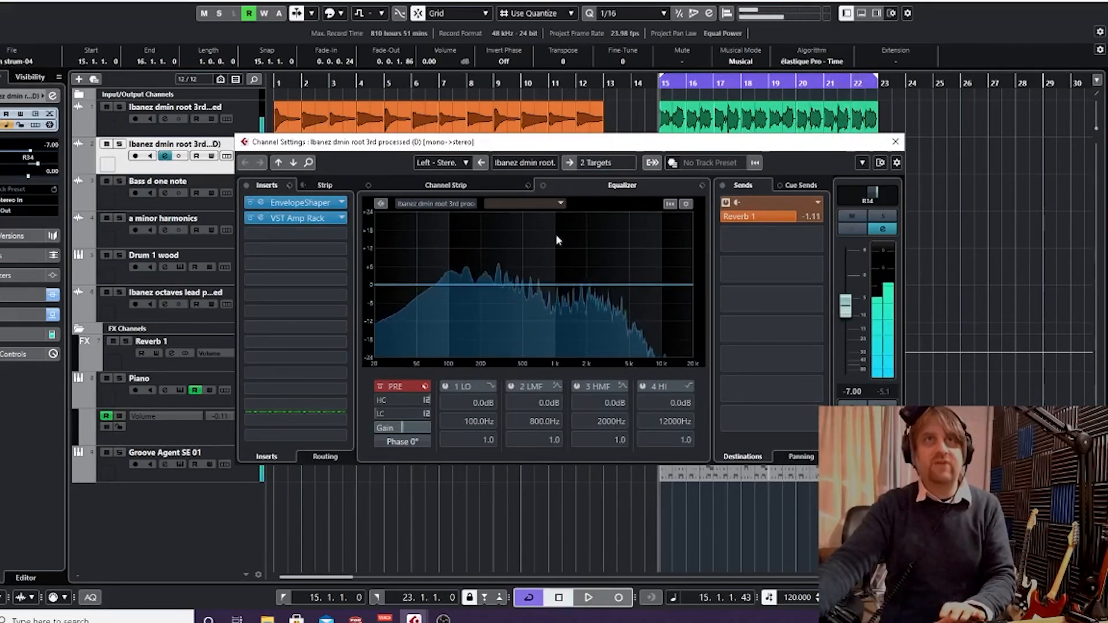
pyautogui.moveTo(379, 287); pyautogui.dragTo(446, 357)
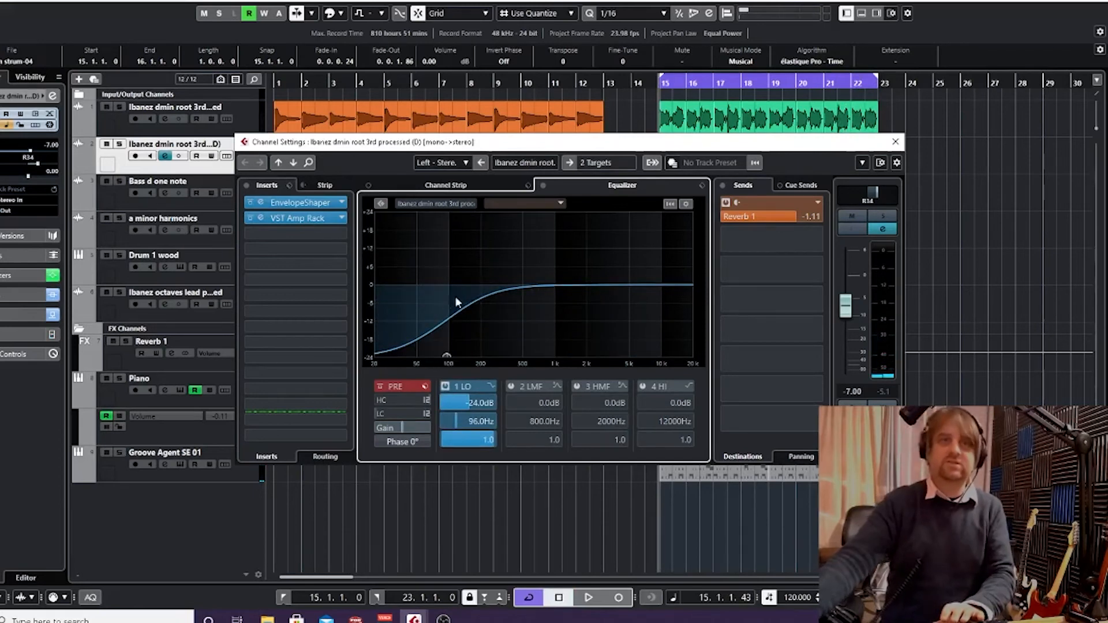
pyautogui.click(895, 141)
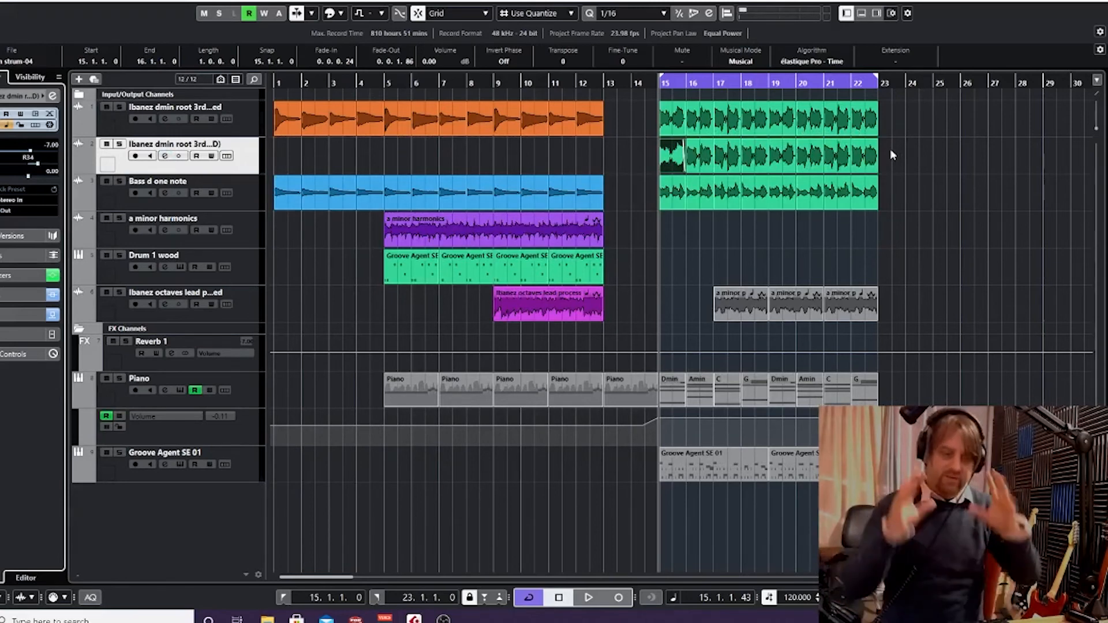
# Listen to the mix from bar 15 and place the playhead at 13.4.4, just before bar 14
pyautogui.press('space')
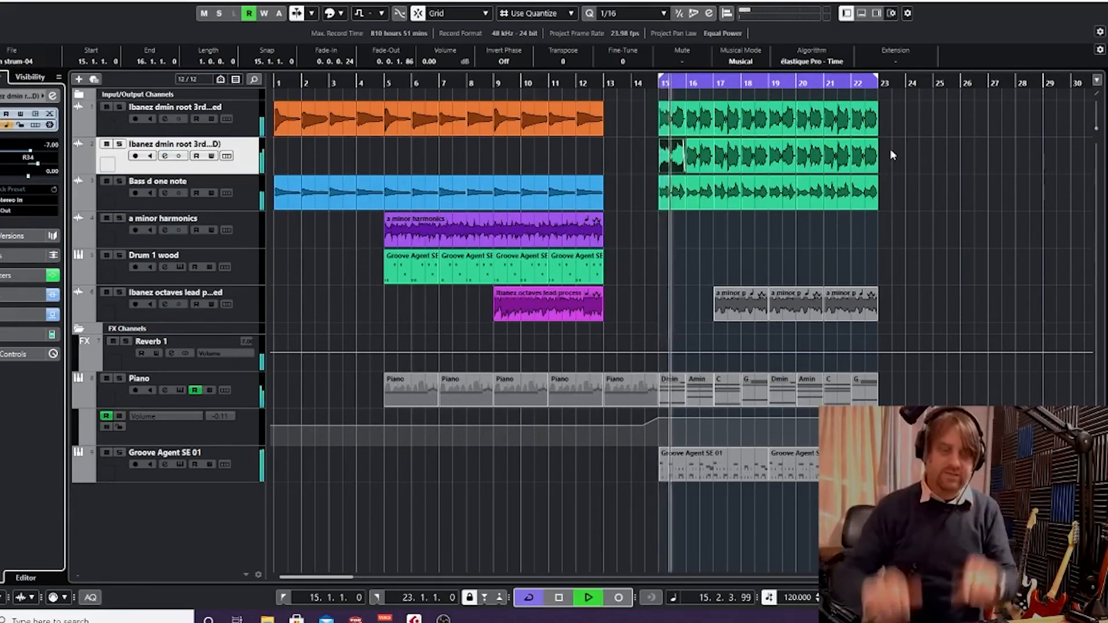
pyautogui.press('space')
pyautogui.click(698, 155)
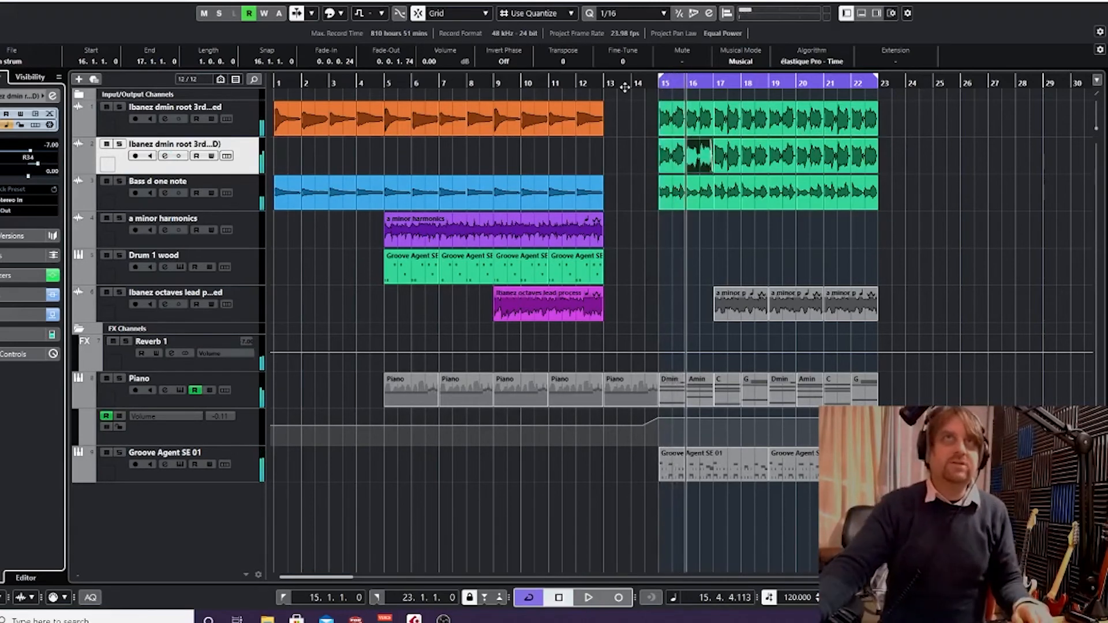
pyautogui.click(630, 81)
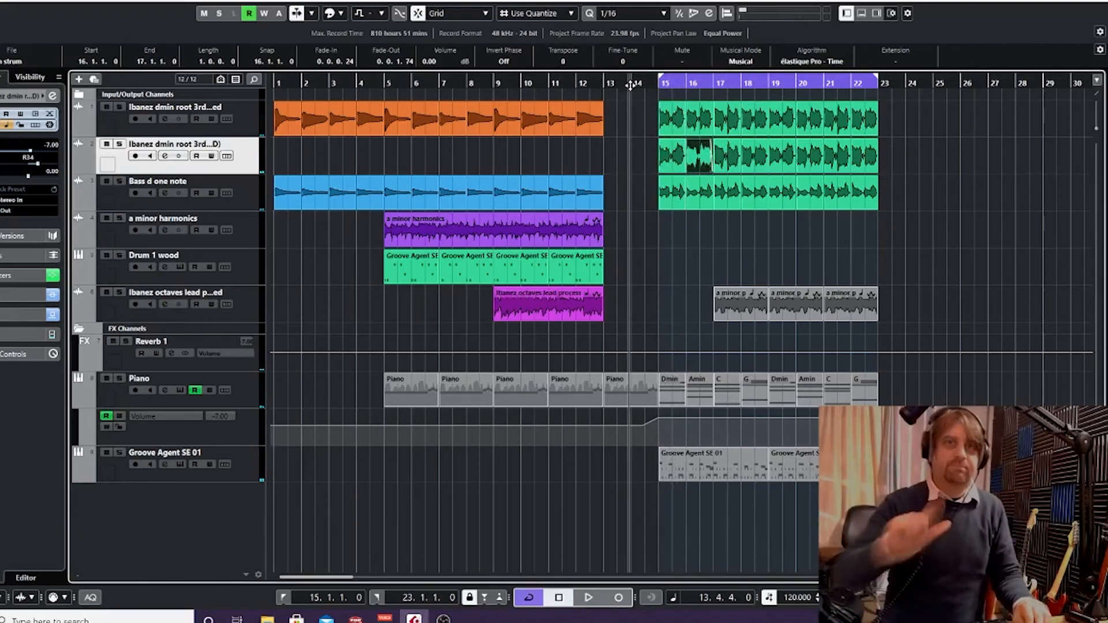
# Browse the project's instruments and the Loops & Samples media library, and hide the media browser
pyautogui.click(875, 14)
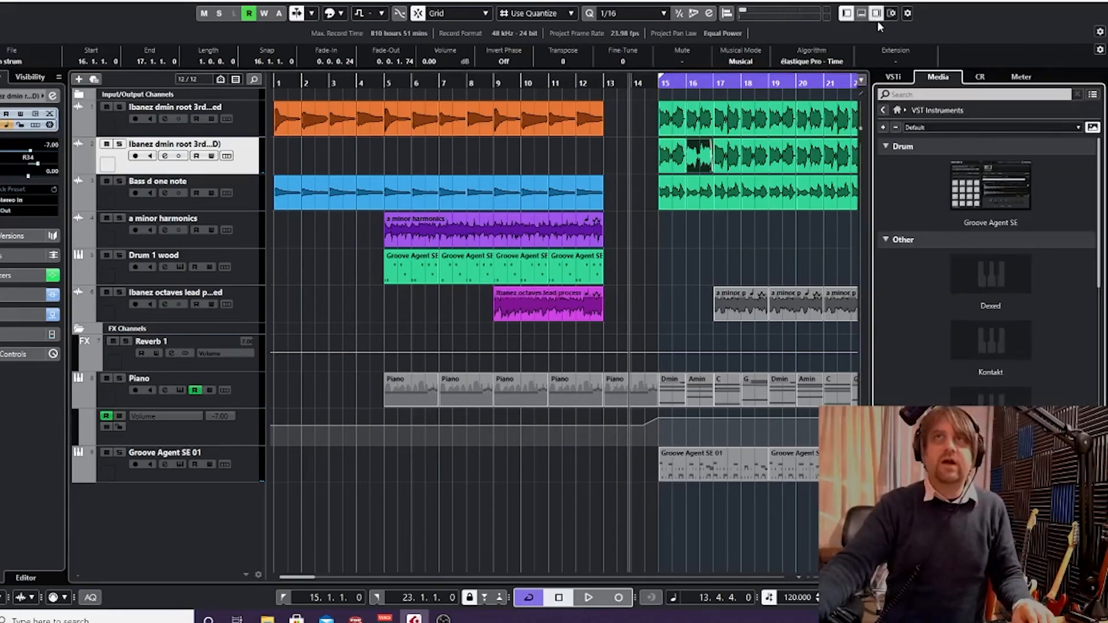
pyautogui.click(899, 78)
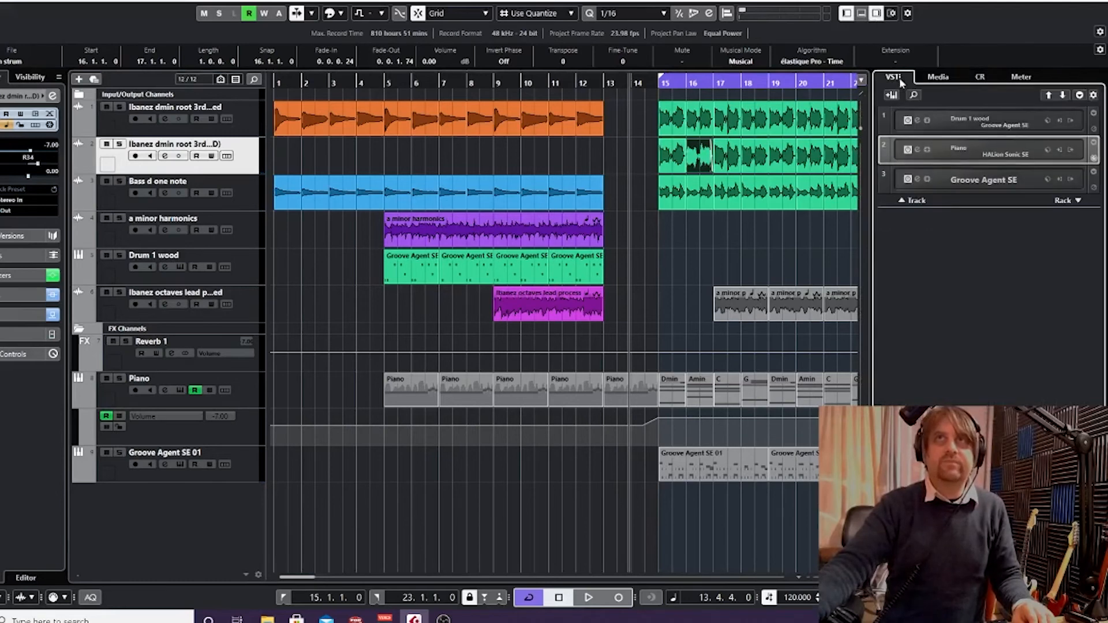
pyautogui.click(929, 78)
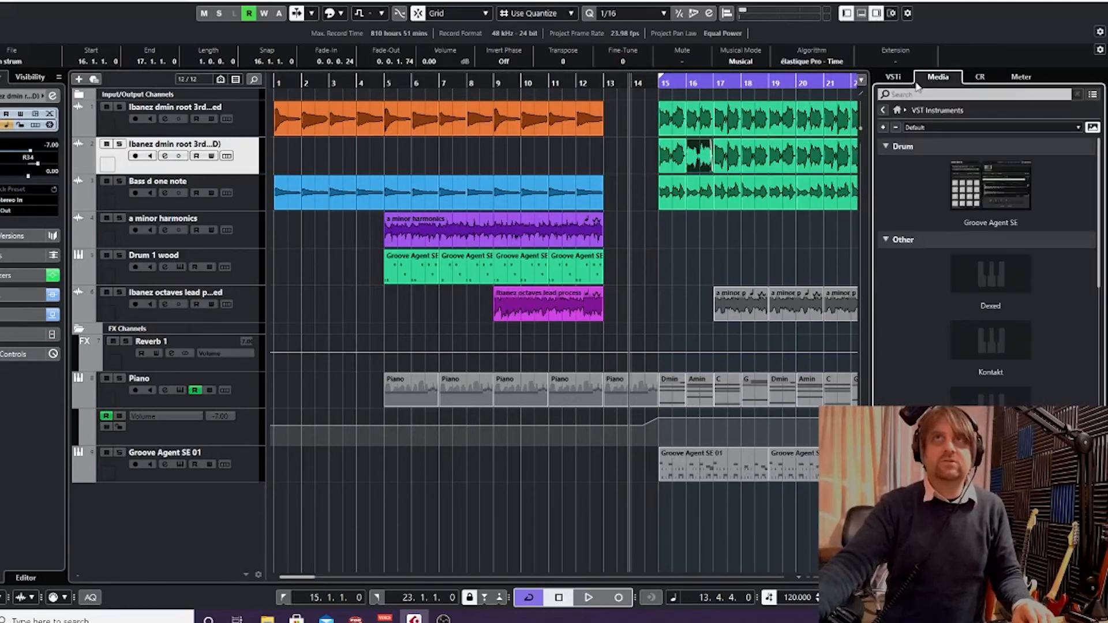
pyautogui.click(881, 110)
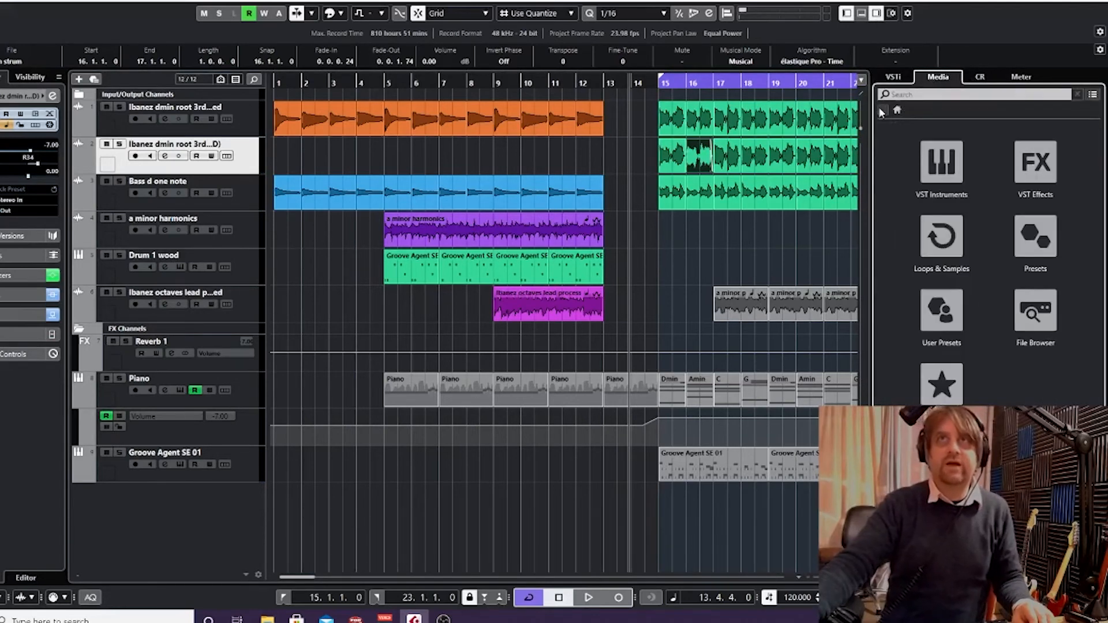
pyautogui.click(943, 237)
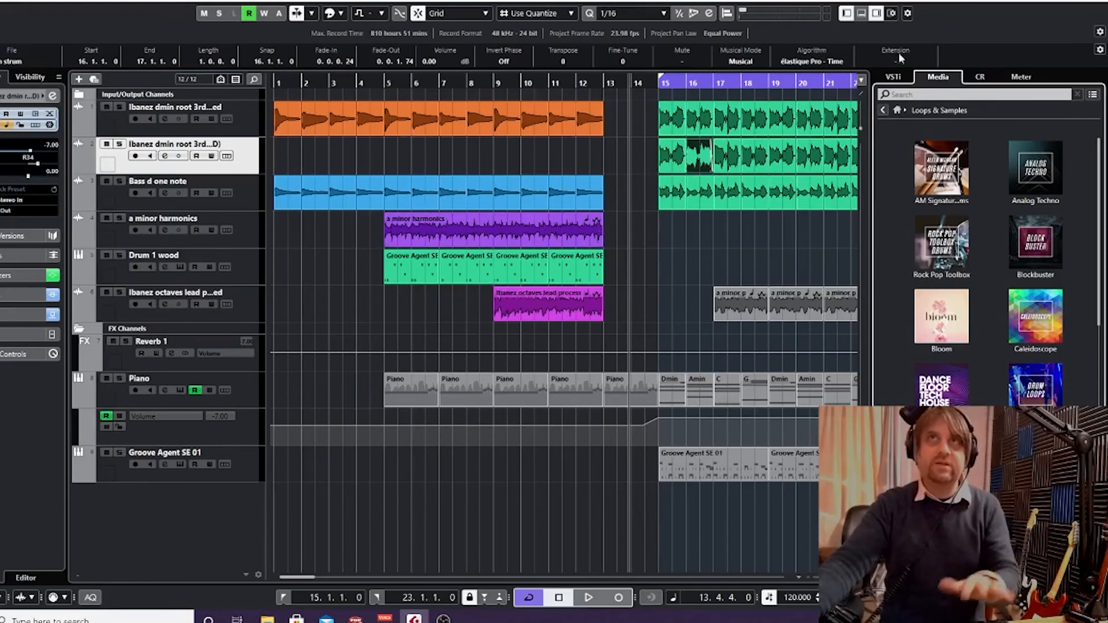
pyautogui.click(875, 12)
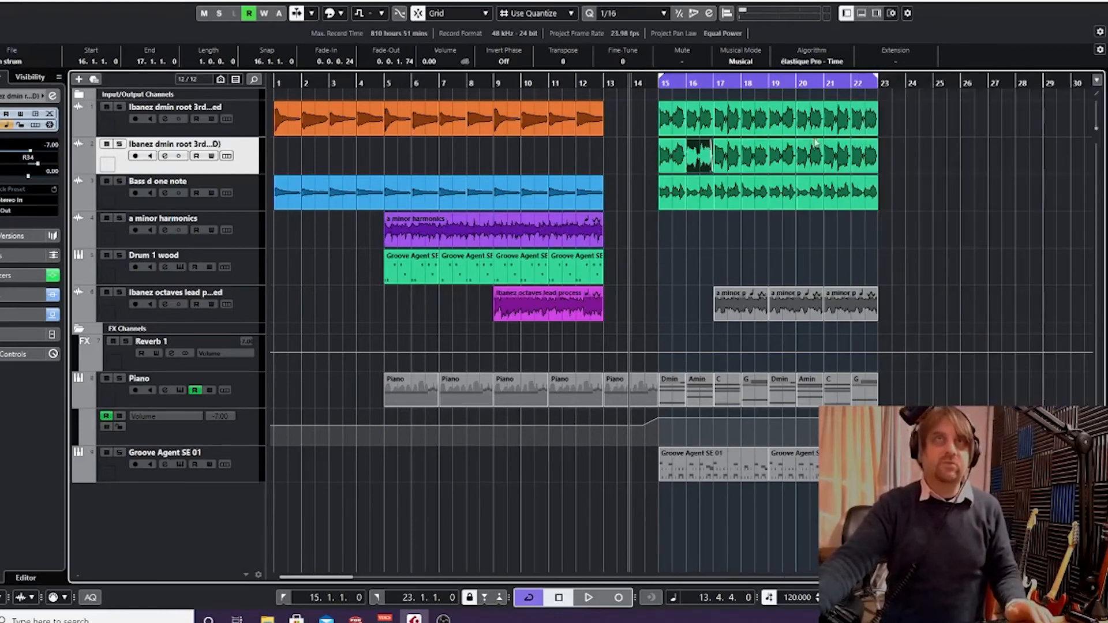
# Open MediaBay and search the whole computer for REVERSE samples
pyautogui.press('F5')
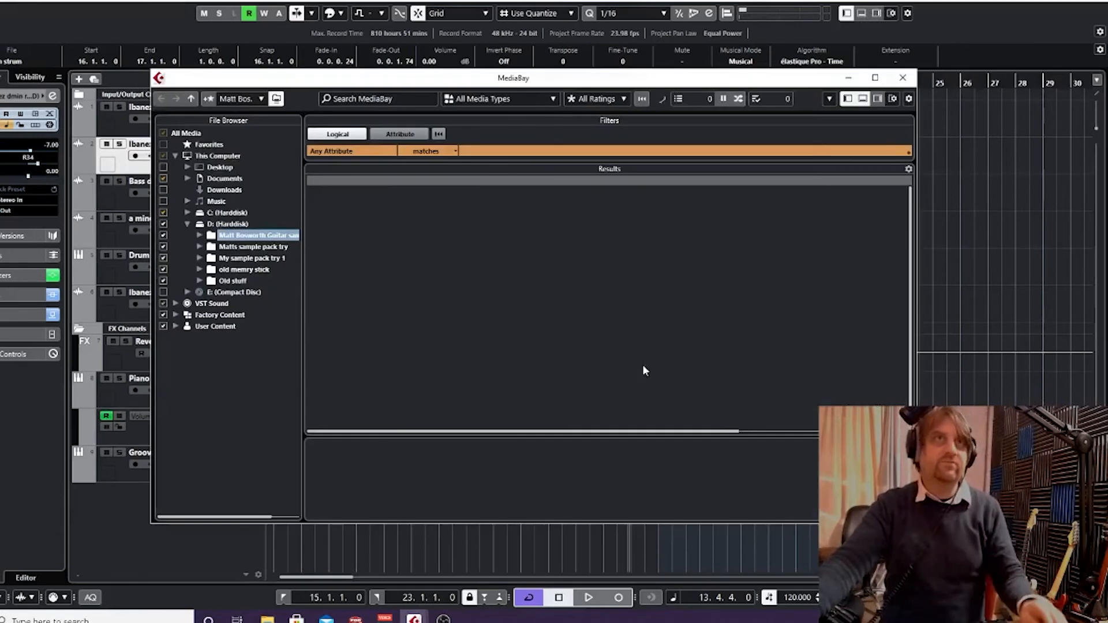
pyautogui.click(376, 98)
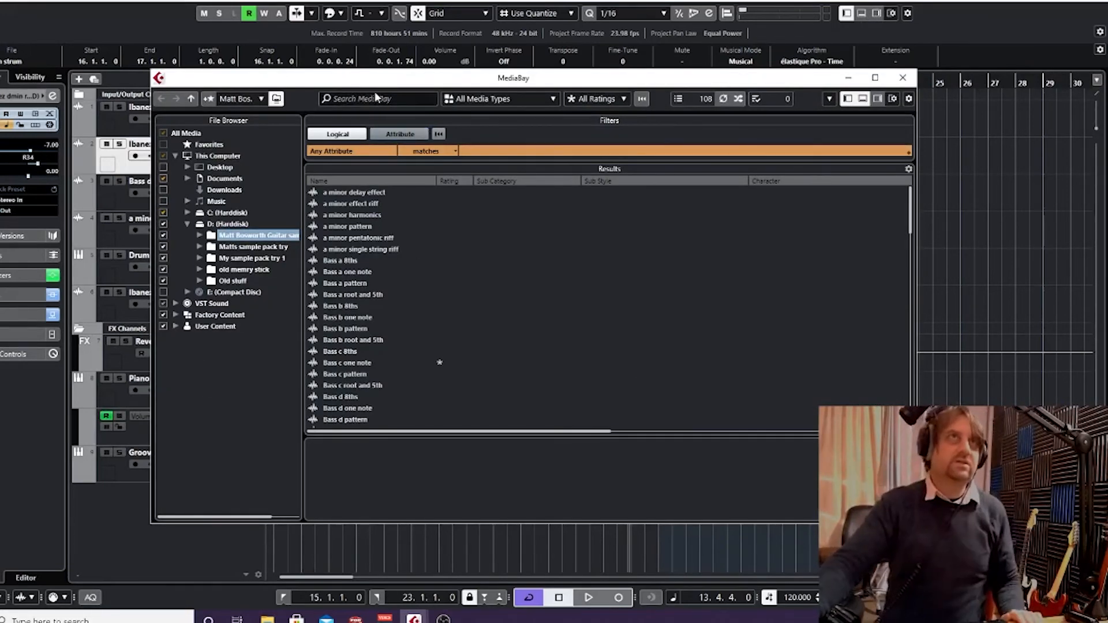
pyautogui.click(375, 97)
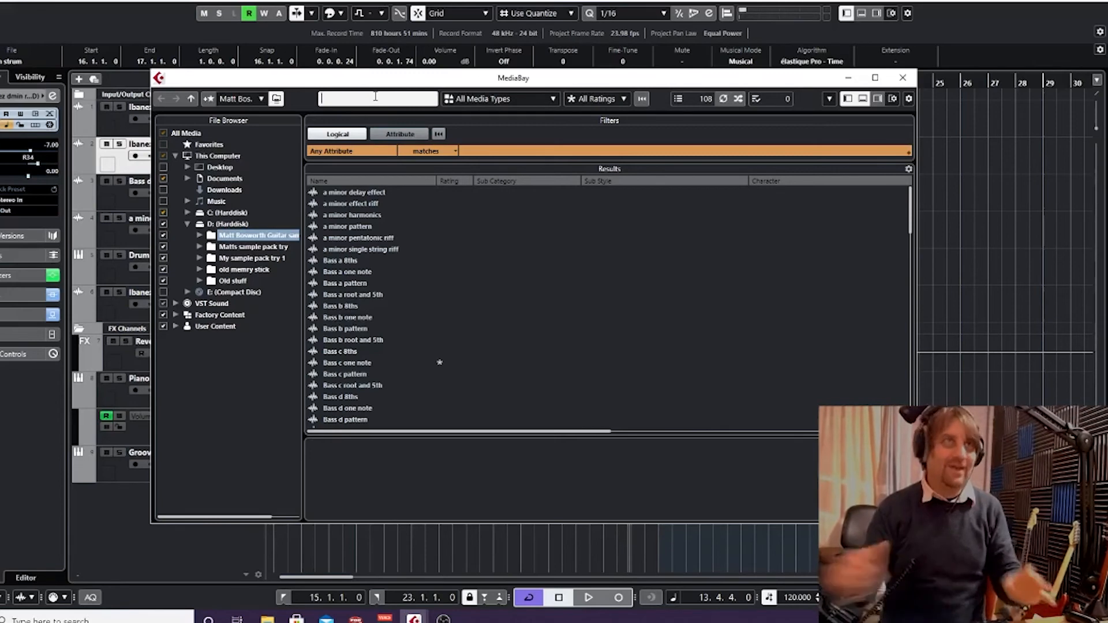
pyautogui.click(212, 157)
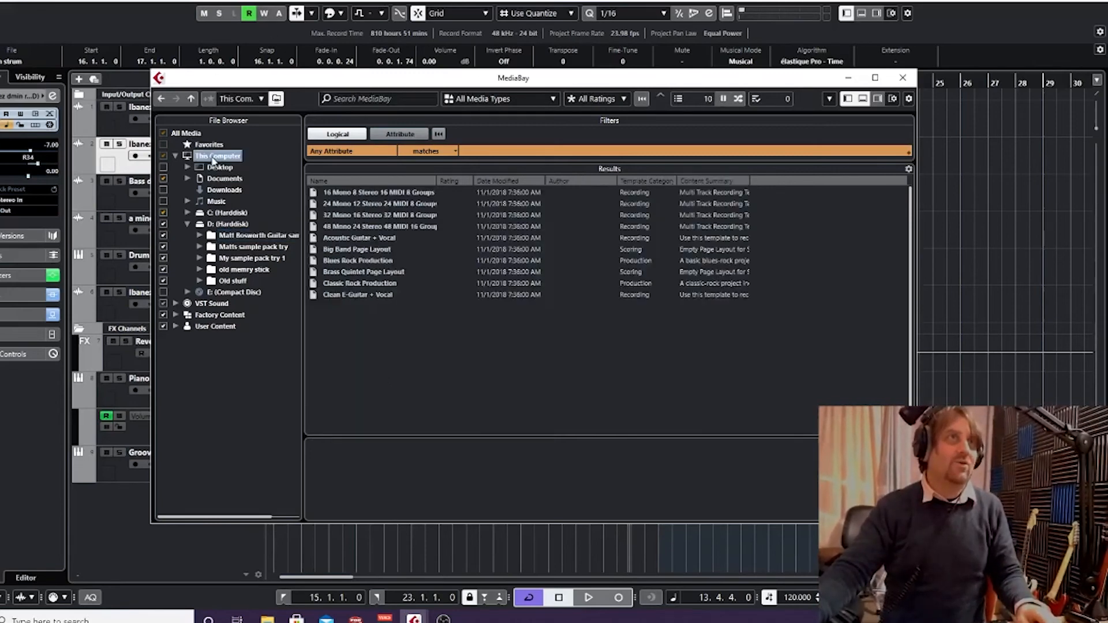
pyautogui.click(359, 101)
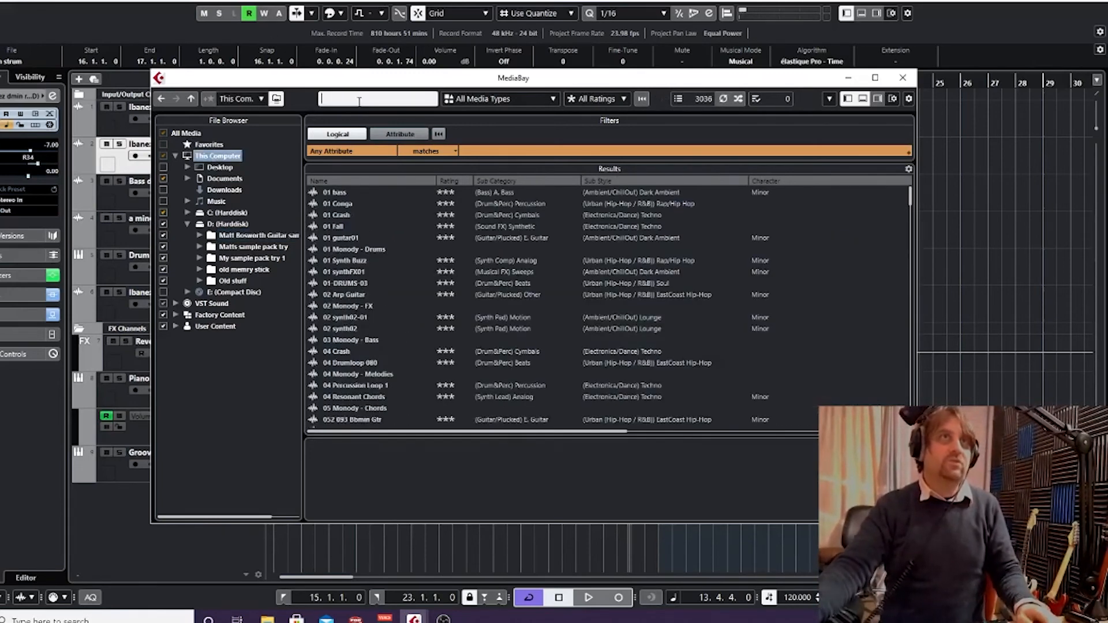
pyautogui.write('REVER')
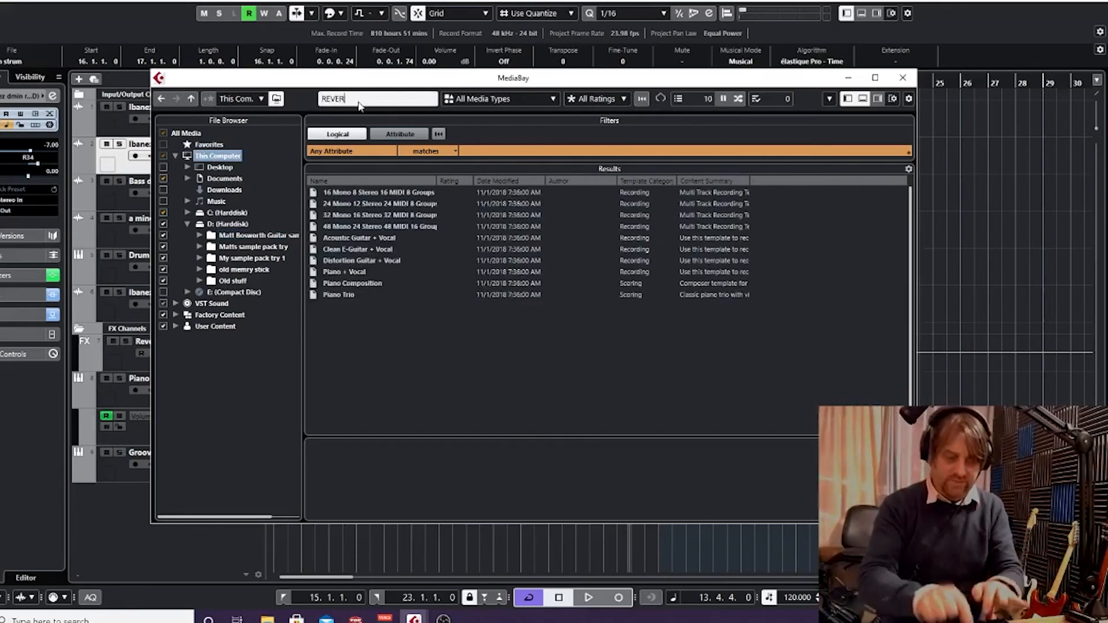
pyautogui.write('SE')
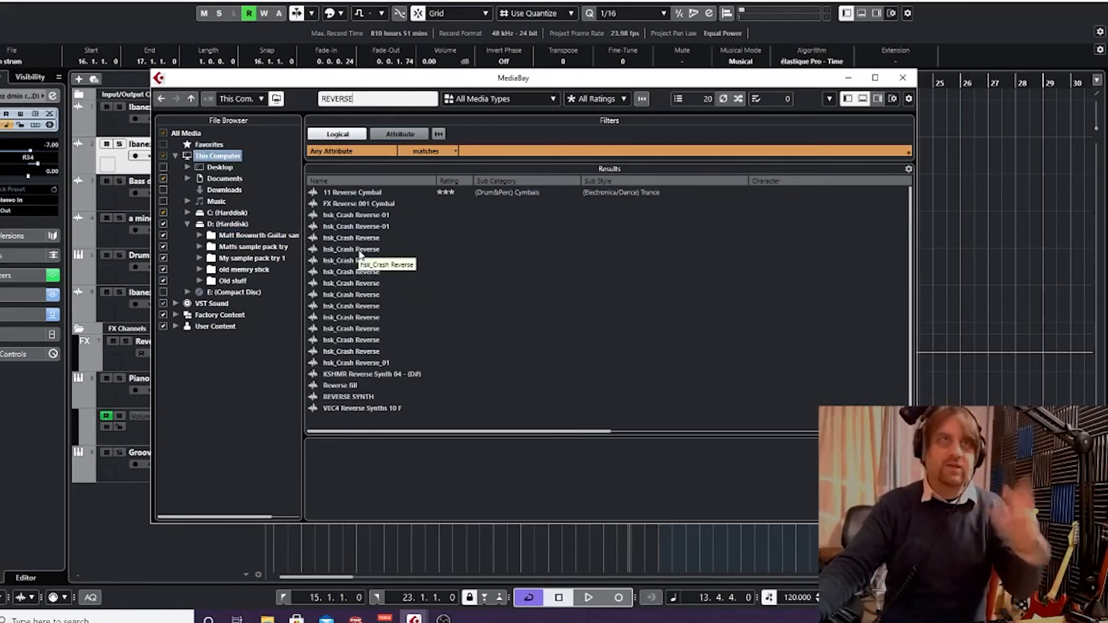
# Add an hsk_Crash Reverse sample on a new track and move its clip to 14.1.2, leading into bar 15
pyautogui.click(359, 251)
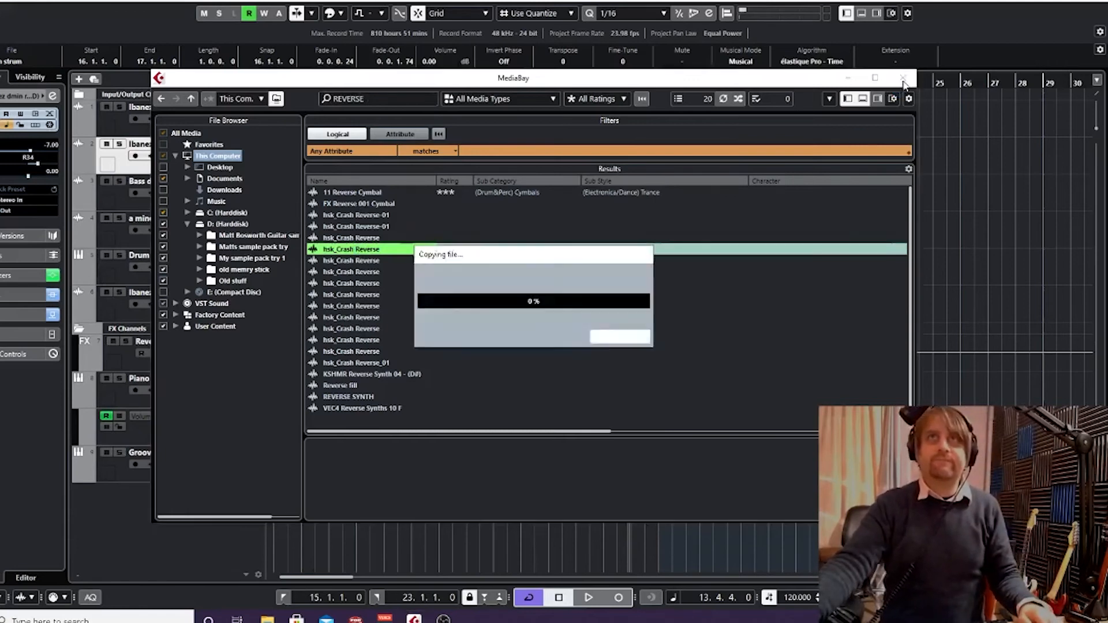
pyautogui.click(901, 77)
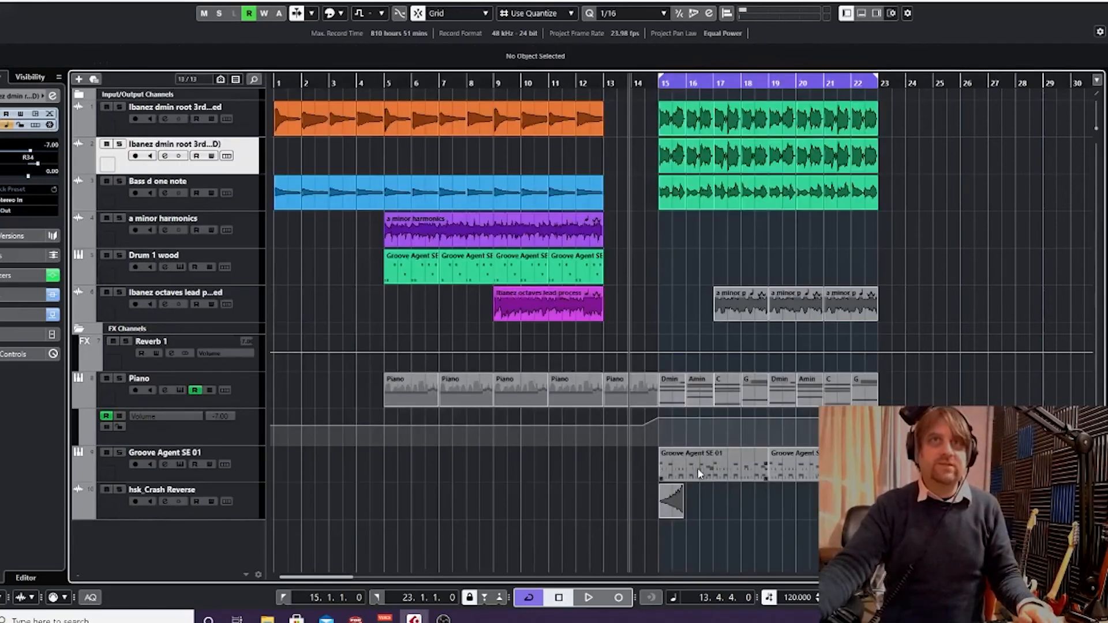
pyautogui.moveTo(671, 511); pyautogui.dragTo(645, 510)
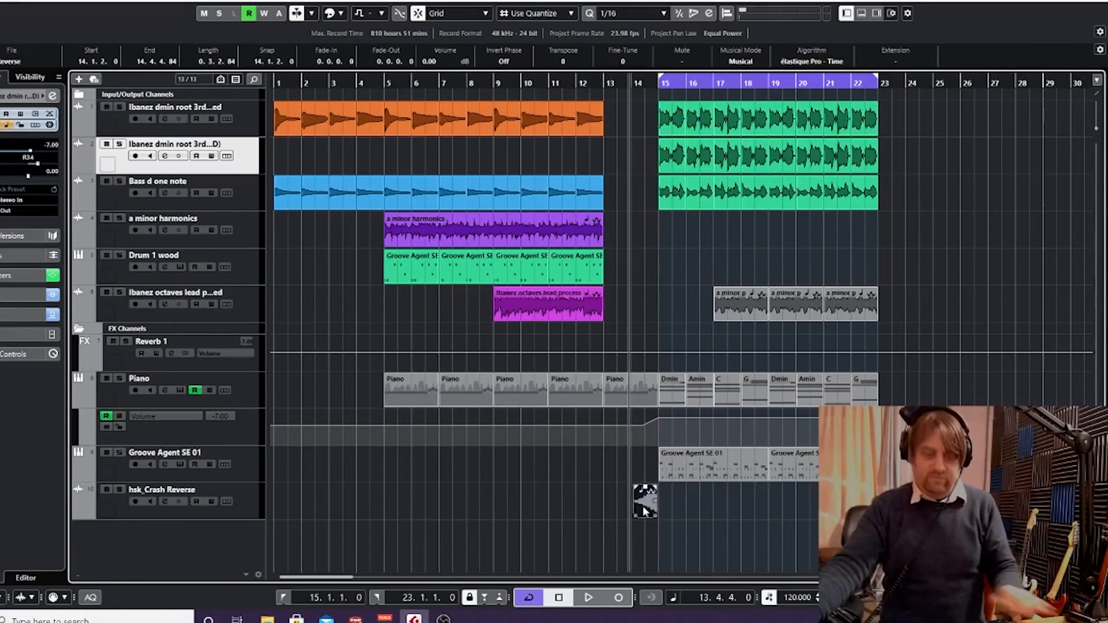
# Inspect the reverse crash clip before bar 15 up close and delete it
pyautogui.press('h')
pyautogui.press('h')
pyautogui.press('h')
pyautogui.press('h')
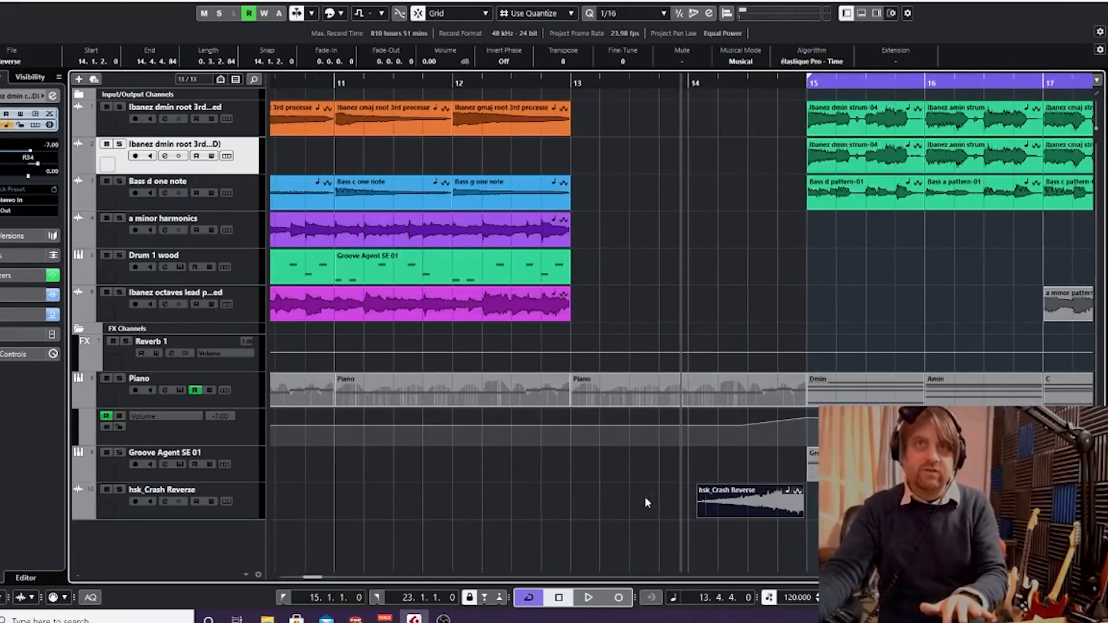
pyautogui.press('h')
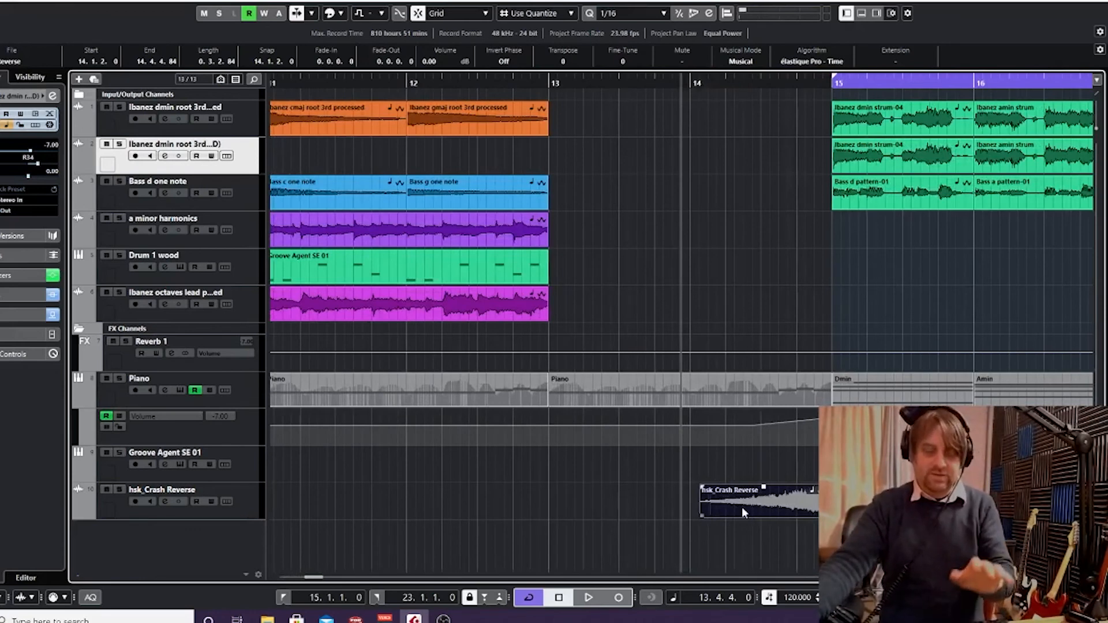
pyautogui.press('Delete')
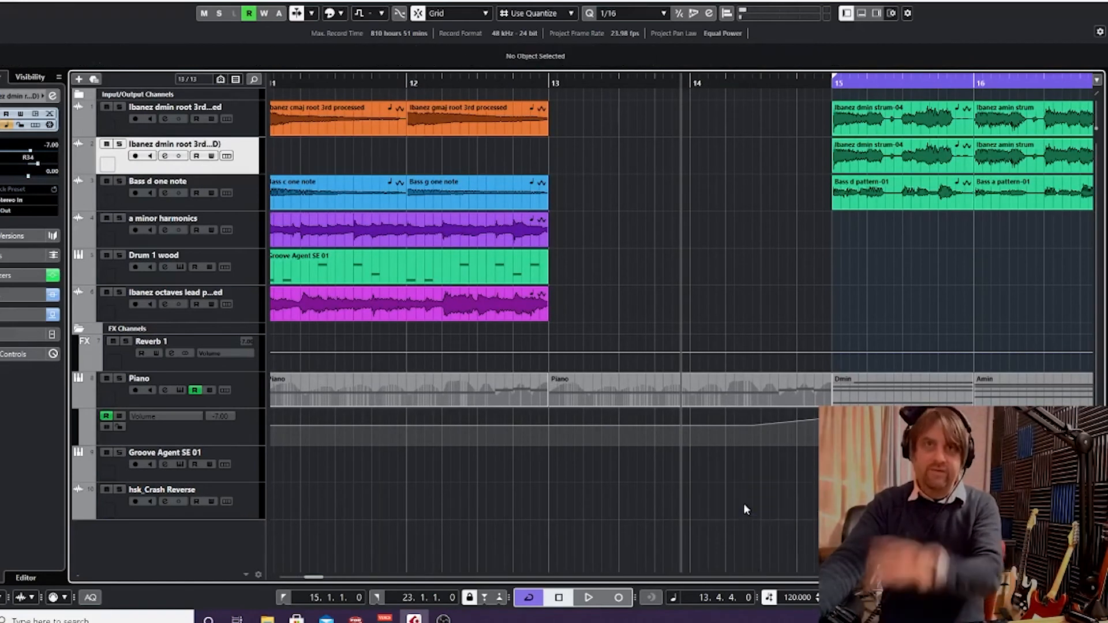
# Add a different hsk_Crash Reverse sample from MediaBay on a new track and close MediaBay
pyautogui.press('F5')
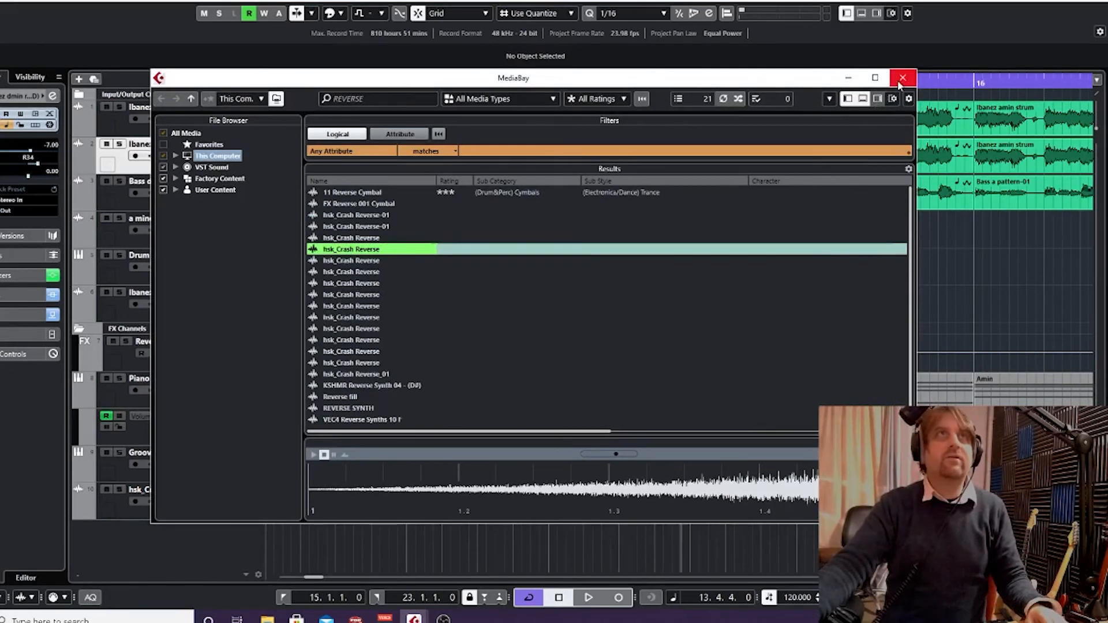
pyautogui.click(362, 318)
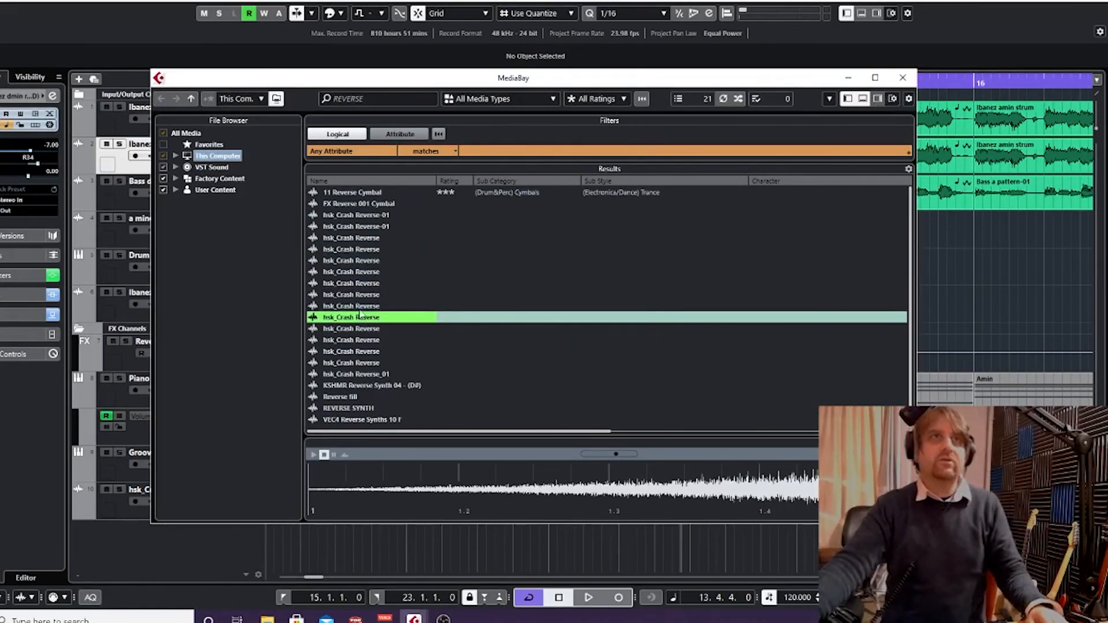
pyautogui.doubleClick(360, 316)
pyautogui.click(903, 77)
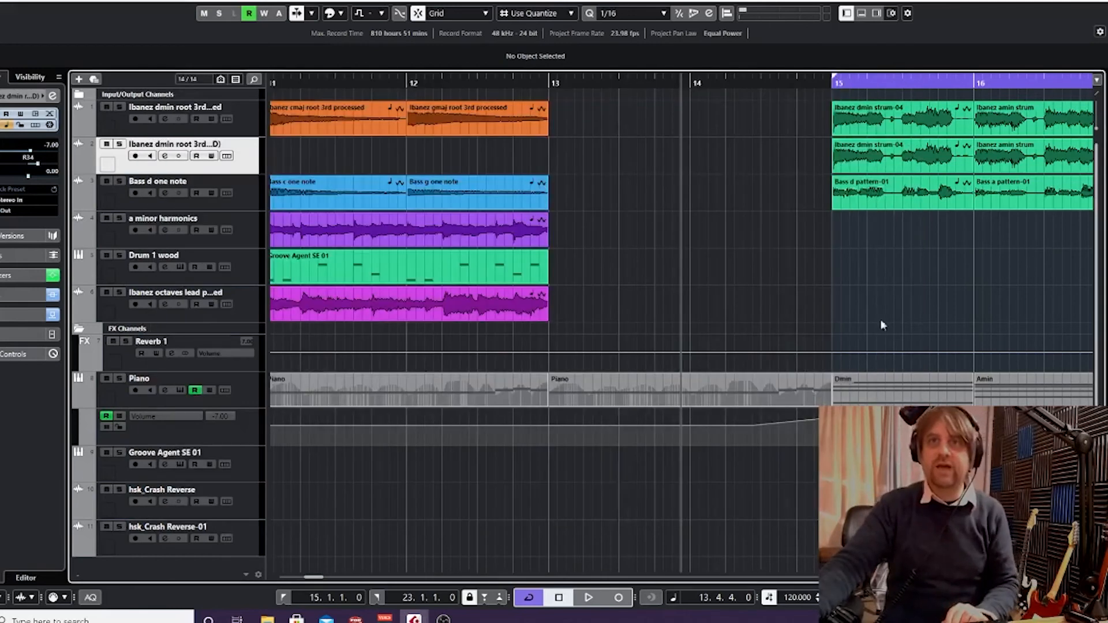
# Start the new reverse crash clip at bar 14, lengthen it to end at bar 15, and play the transition
pyautogui.moveTo(736, 546); pyautogui.dragTo(737, 546)
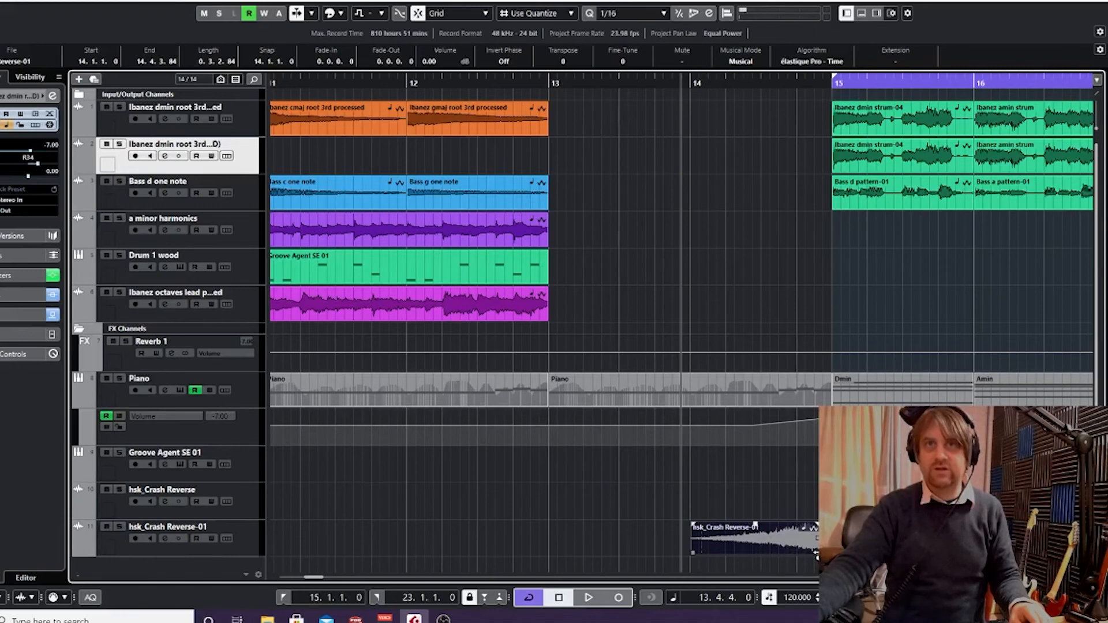
pyautogui.moveTo(816, 554); pyautogui.dragTo(832, 555)
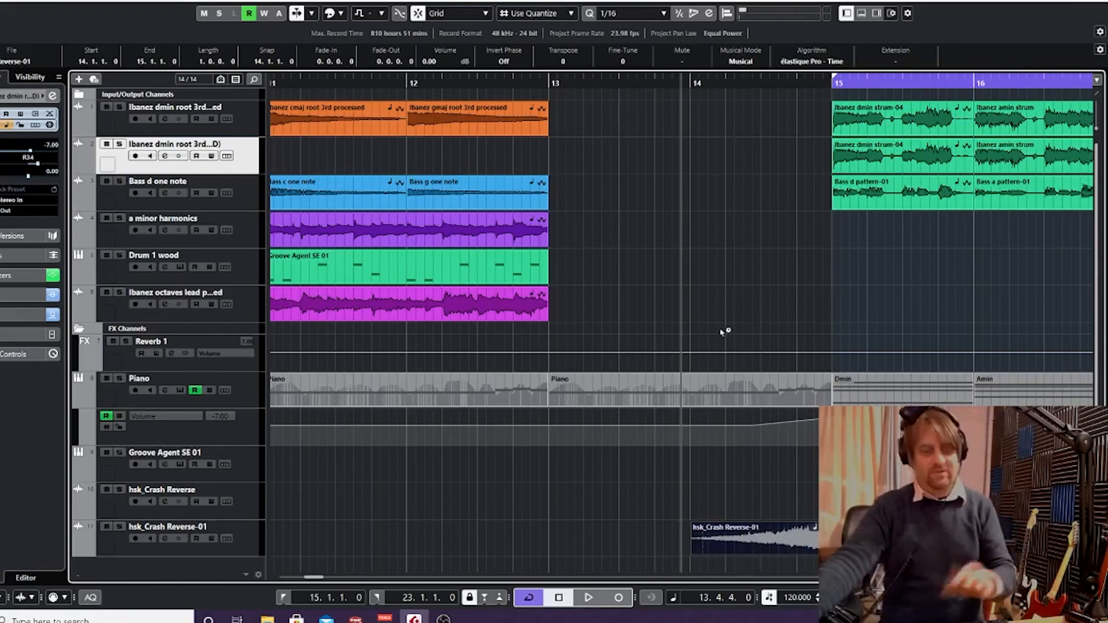
pyautogui.press('space')
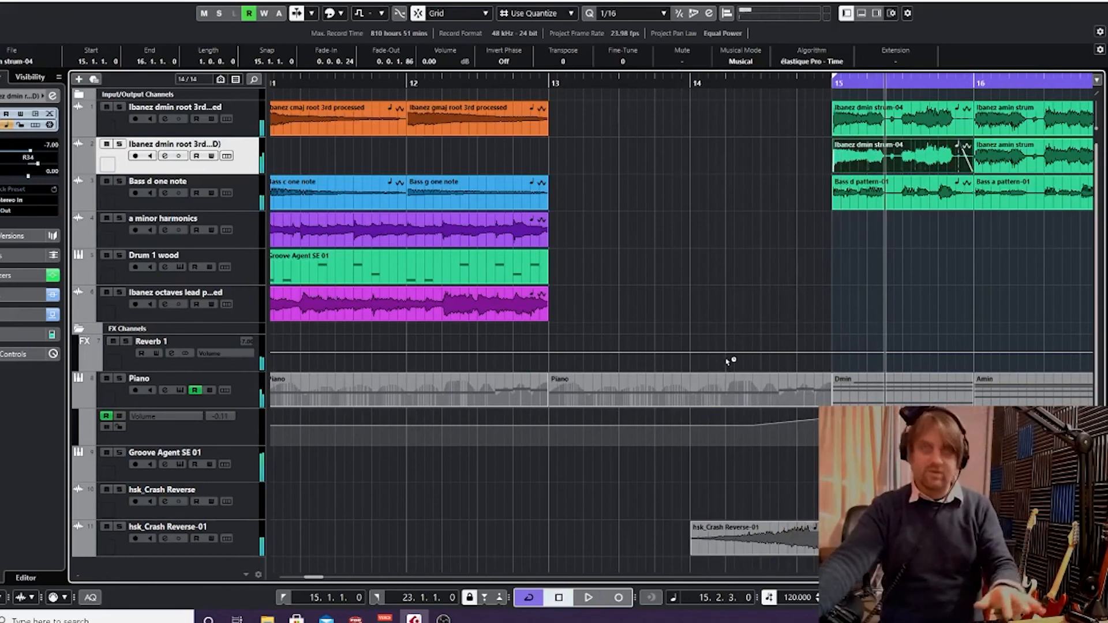
# Play the fuller section from the start of bar 15 to check how it sounds
pyautogui.press('1')
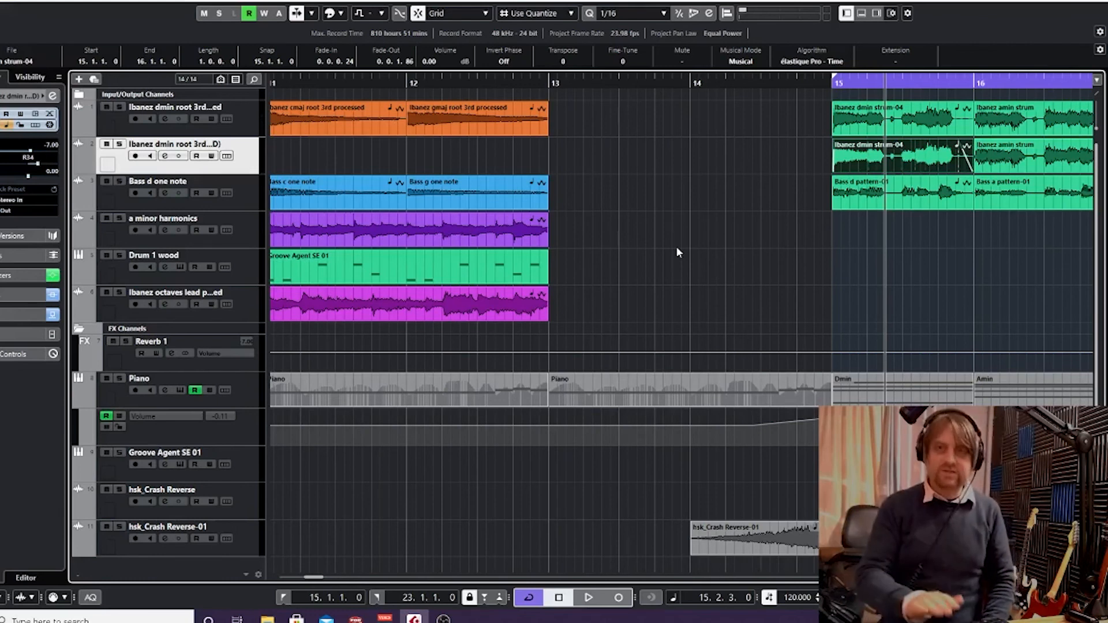
pyautogui.press('space')
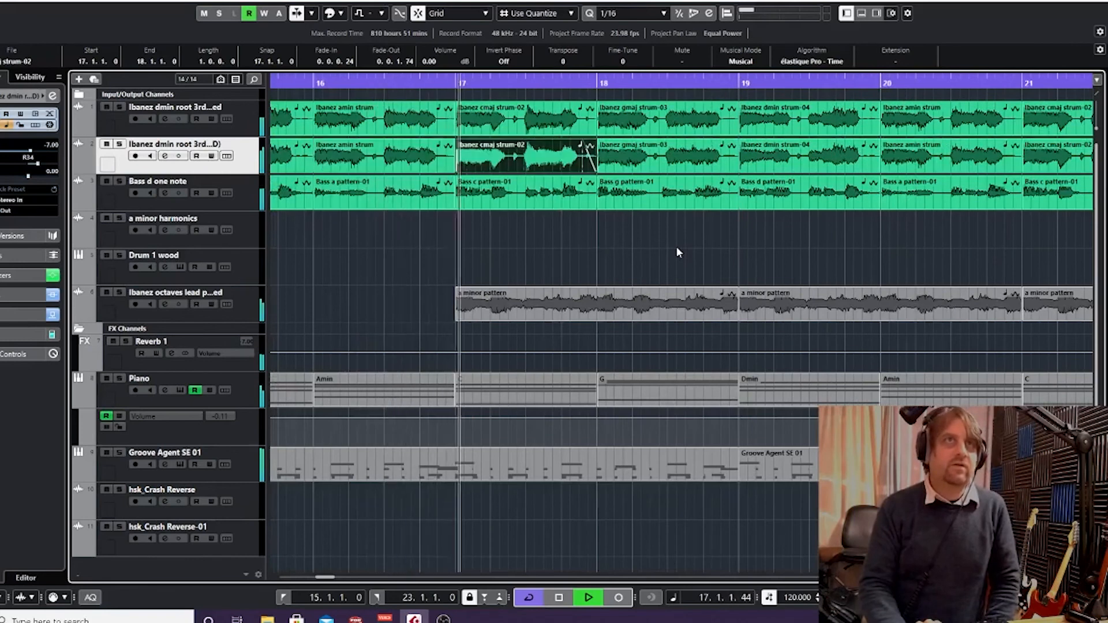
pyautogui.press('space')
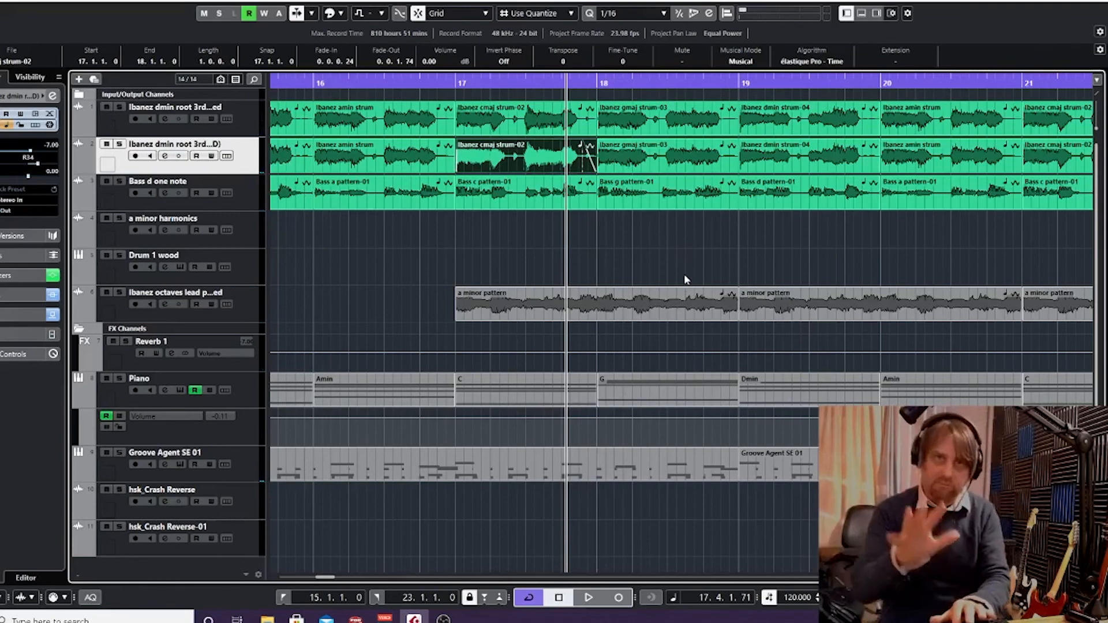
# Select all guitar, bass, harmonics, drum, octave lead and piano events in bars 5 to 12
pyautogui.press('g')
pyautogui.press('g')
pyautogui.press('g')
pyautogui.press('g')
pyautogui.press('g')
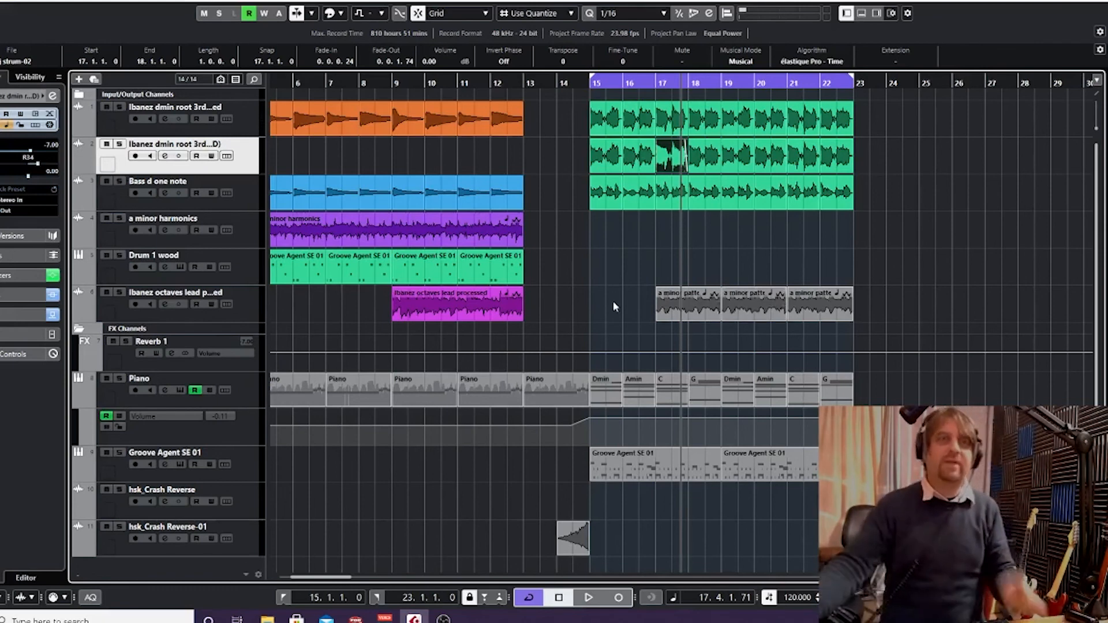
pyautogui.scroll(-1, 567, 403)
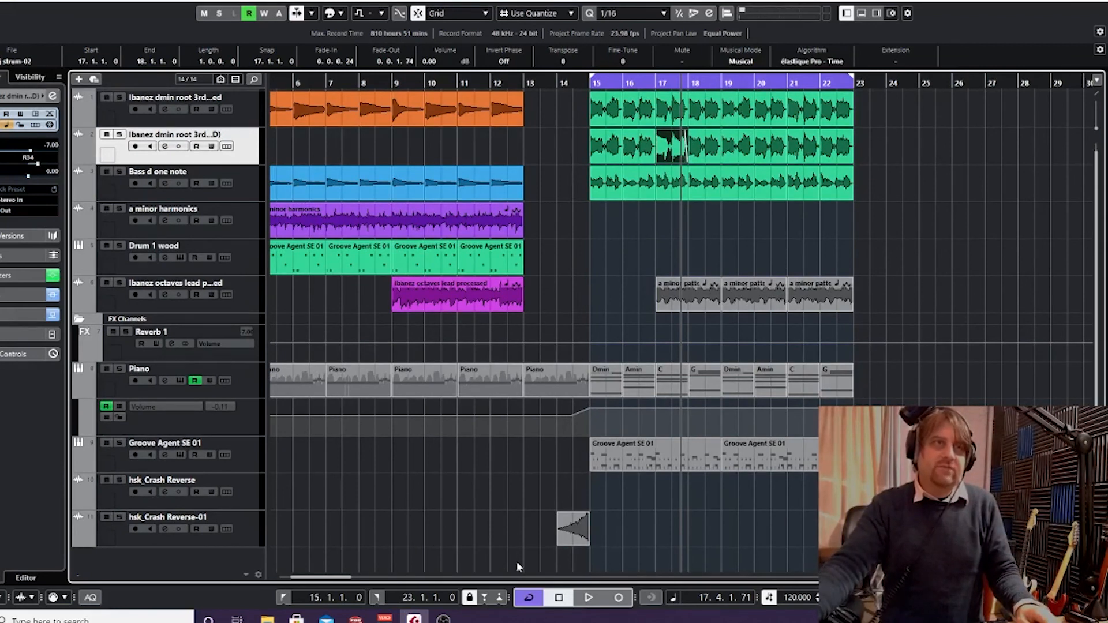
pyautogui.moveTo(516, 562); pyautogui.dragTo(409, 109)
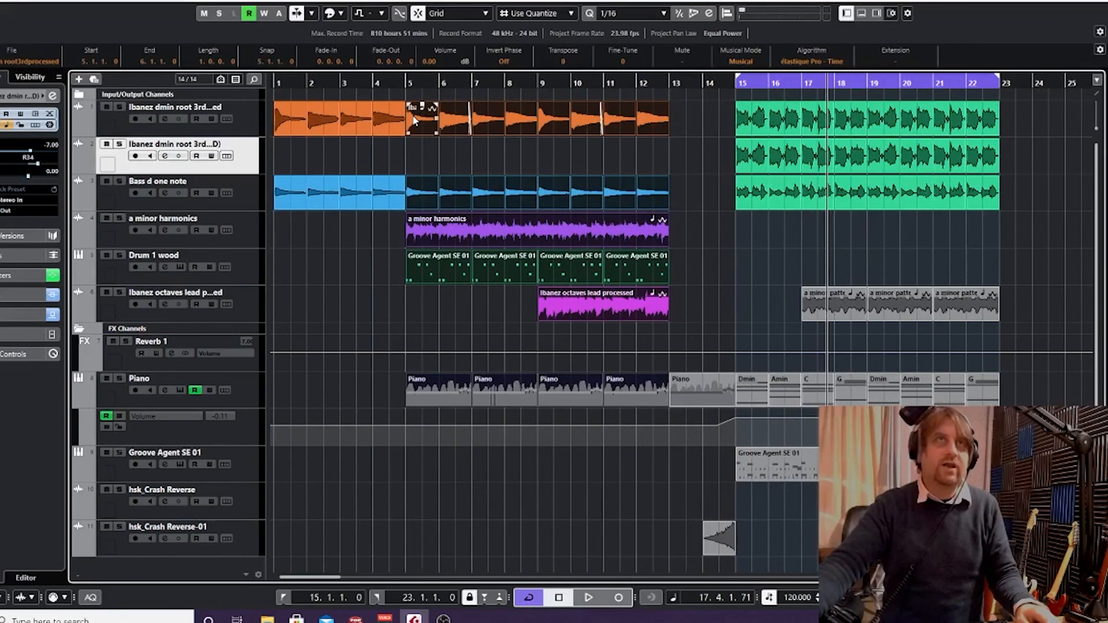
pyautogui.moveTo(413, 120); pyautogui.dragTo(1005, 131)
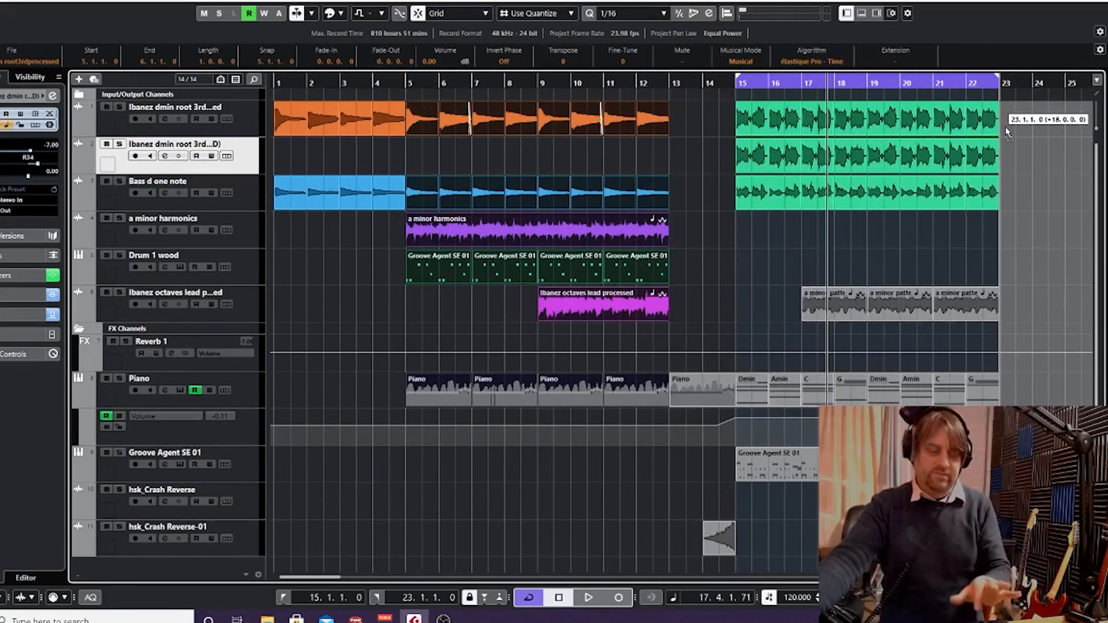
pyautogui.moveTo(1005, 131); pyautogui.dragTo(515, 123)
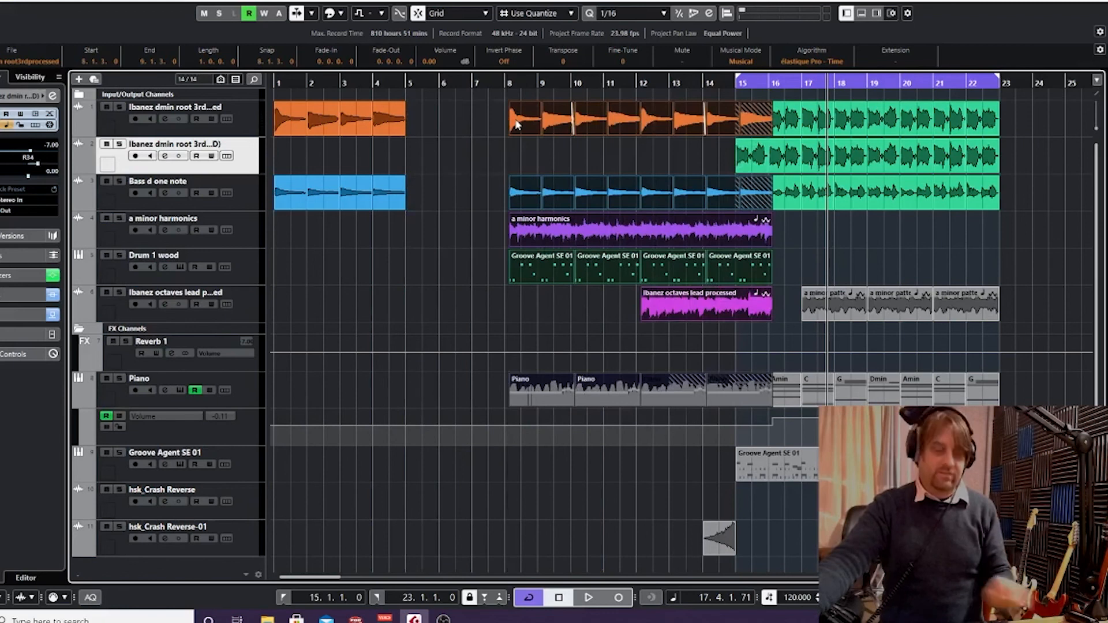
pyautogui.hotkey('ctrl', 'z')
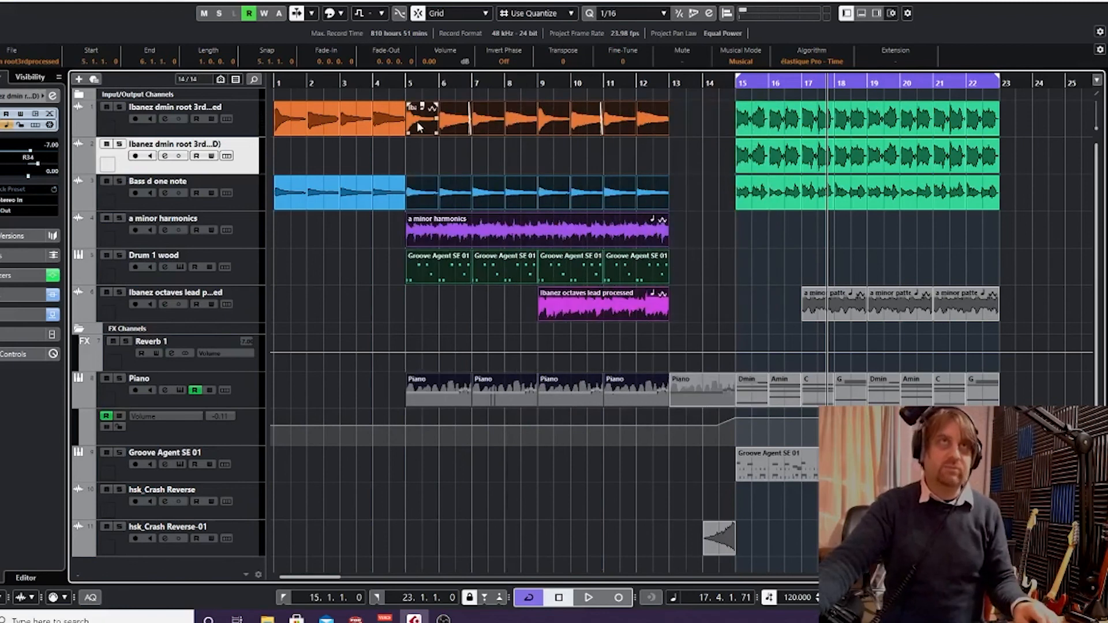
# Copy the selected events from bars 5 to 12 so the copies start at 23.1.1
pyautogui.moveTo(416, 121); pyautogui.dragTo(1012, 124)
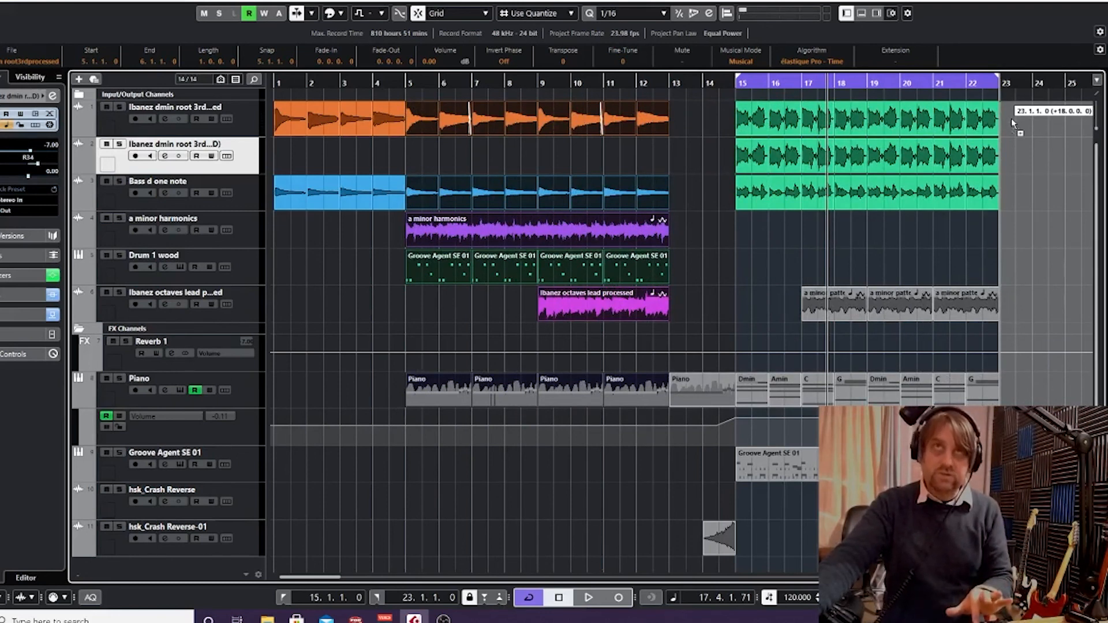
pyautogui.moveTo(1011, 119); pyautogui.dragTo(1010, 119)
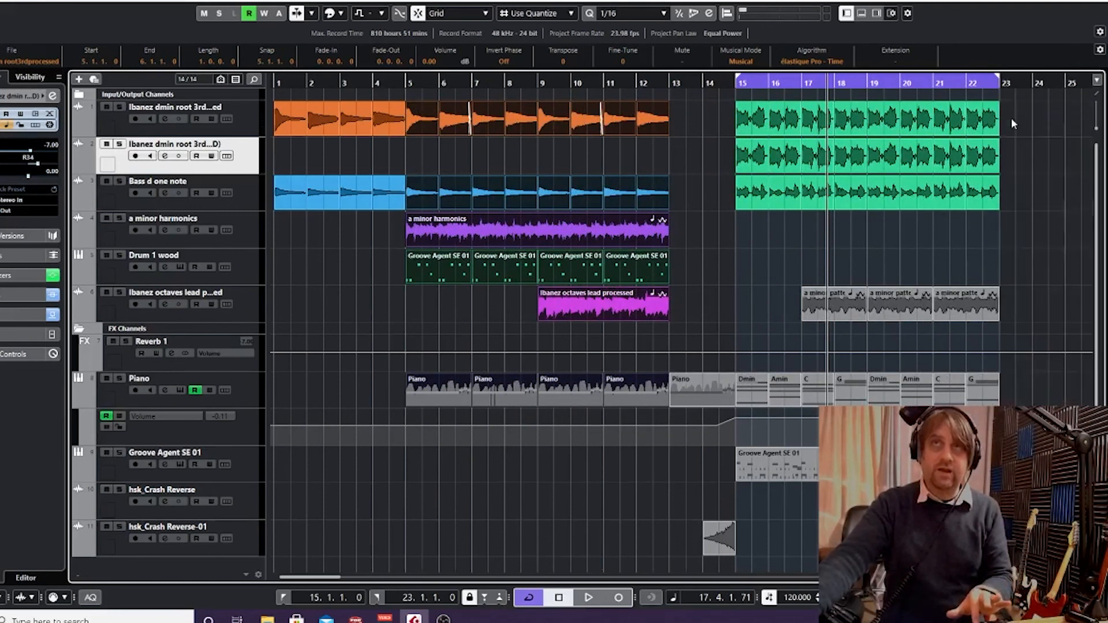
# Turn off cycle playback and play from bar 22 through the transition into the copied section at bar 23
pyautogui.click(980, 87)
pyautogui.click(982, 154)
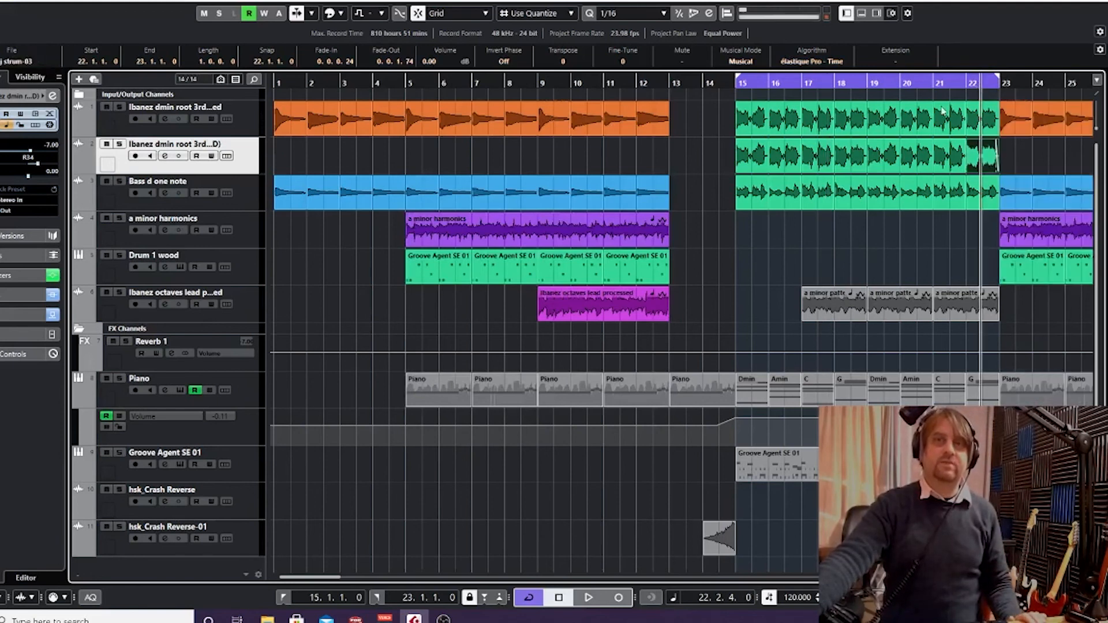
pyautogui.click(529, 598)
pyautogui.press('space')
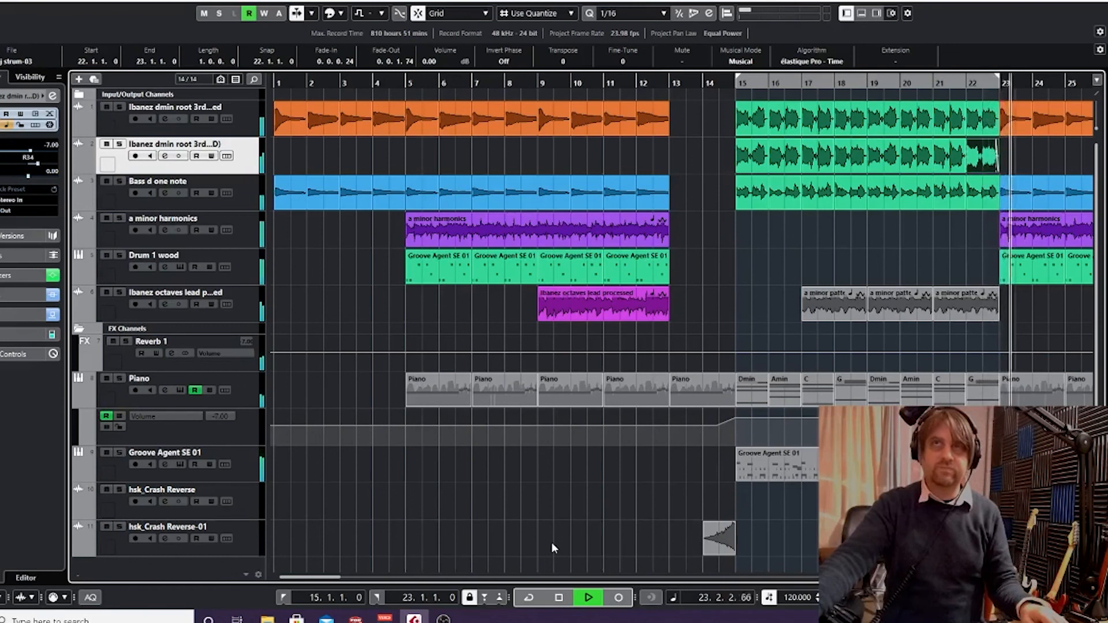
pyautogui.press('space')
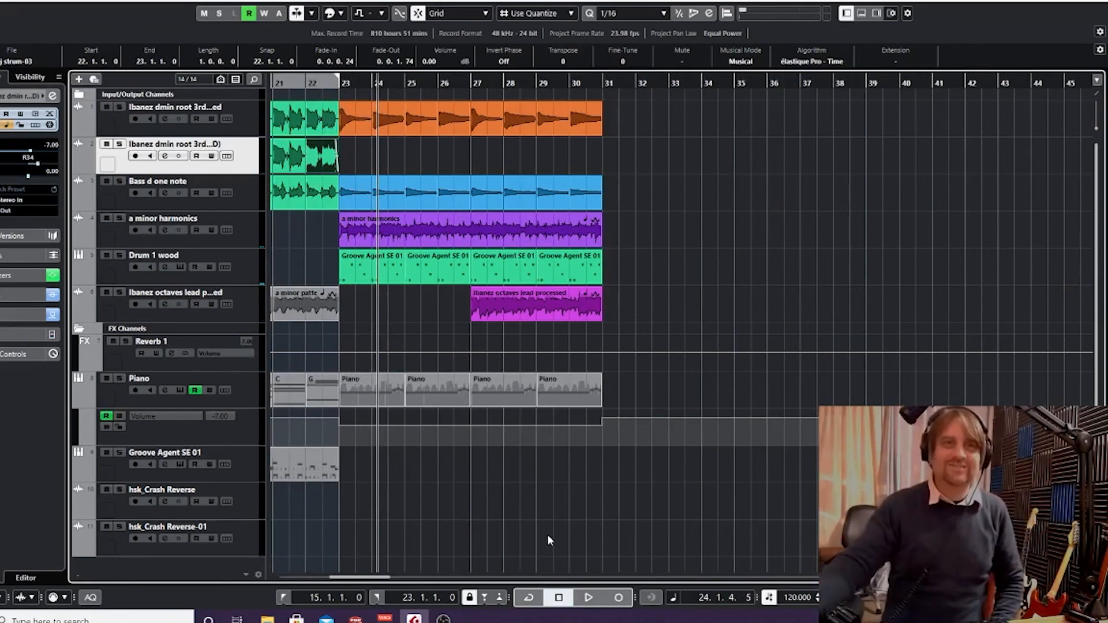
# Return the playback position to the start of bar 15
pyautogui.moveTo(387, 576); pyautogui.dragTo(358, 581)
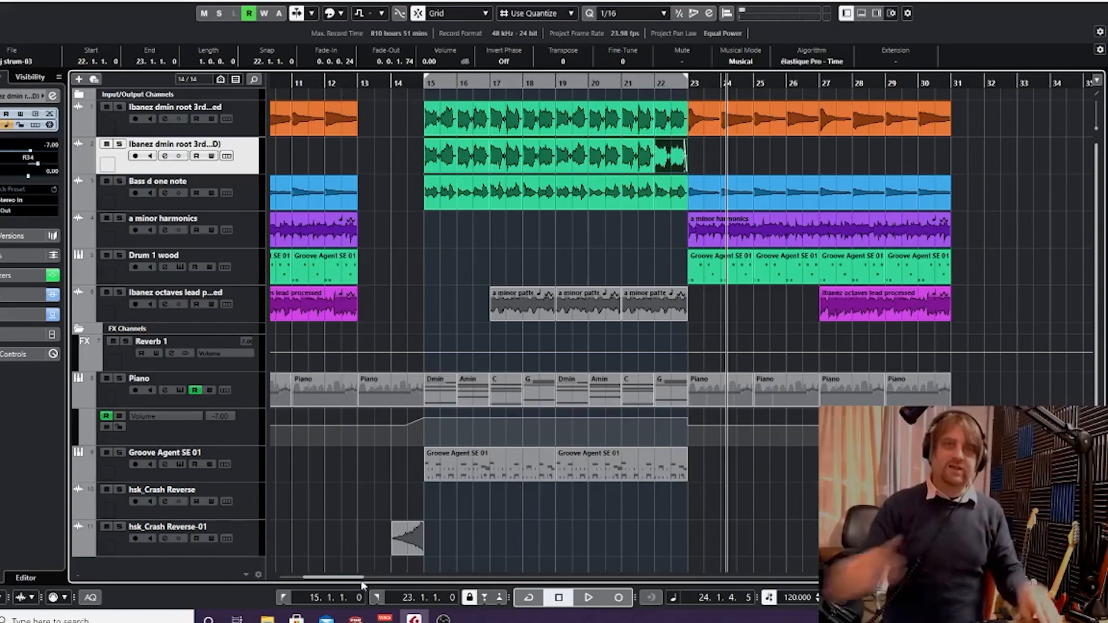
pyautogui.click(428, 82)
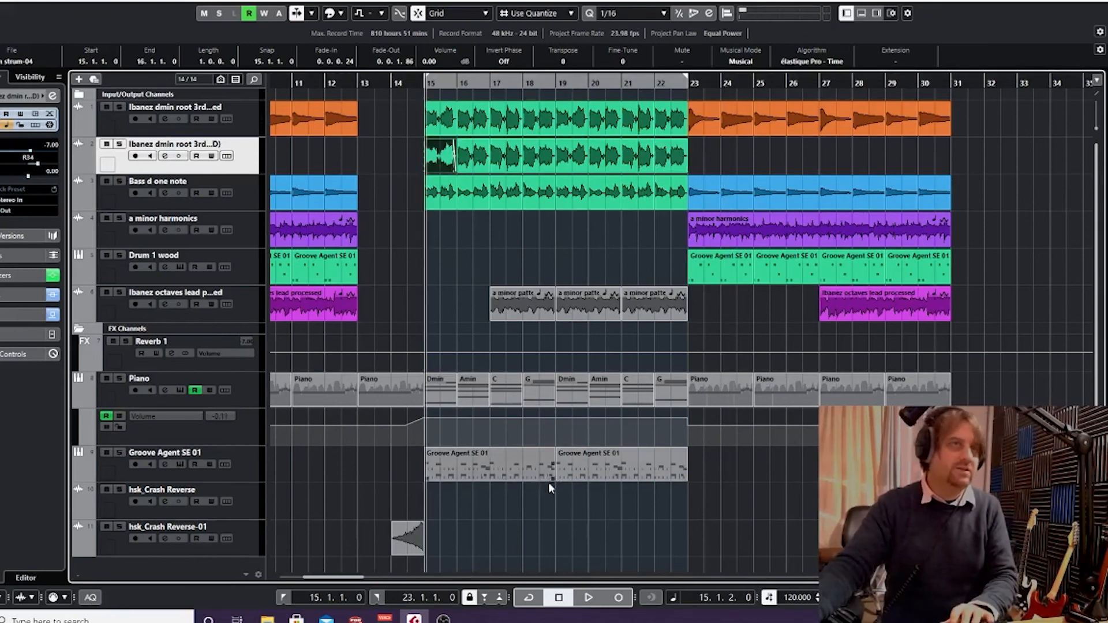